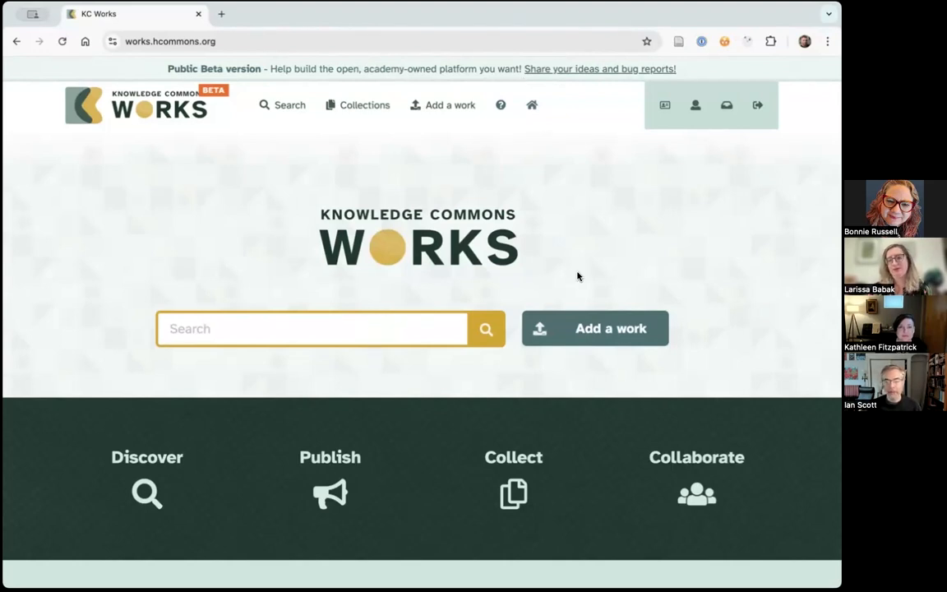
- Look over the home page's featured collections and recent works, and search the repository for "book"
scroll(649, 259, "down", 3)
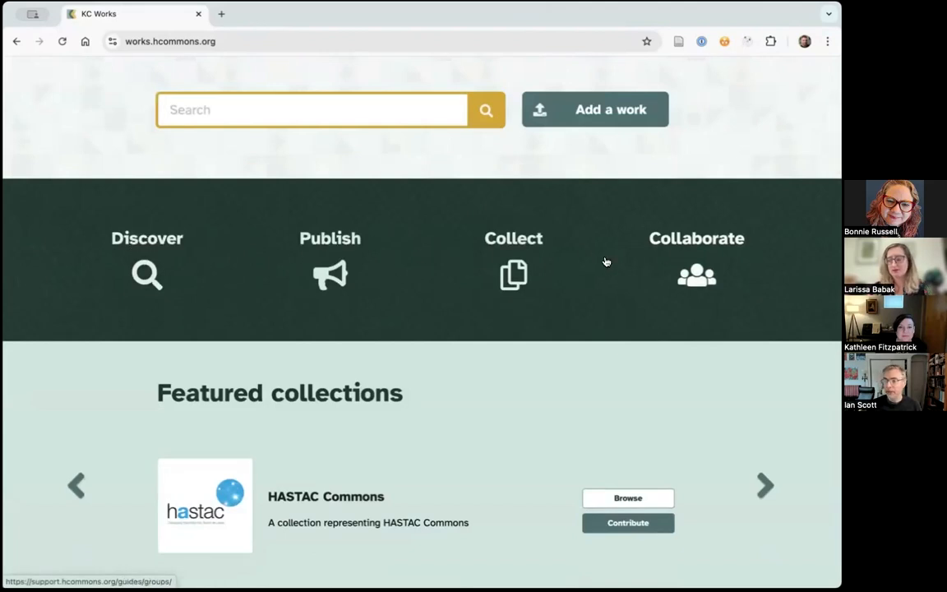
scroll(485, 293, "down", 2)
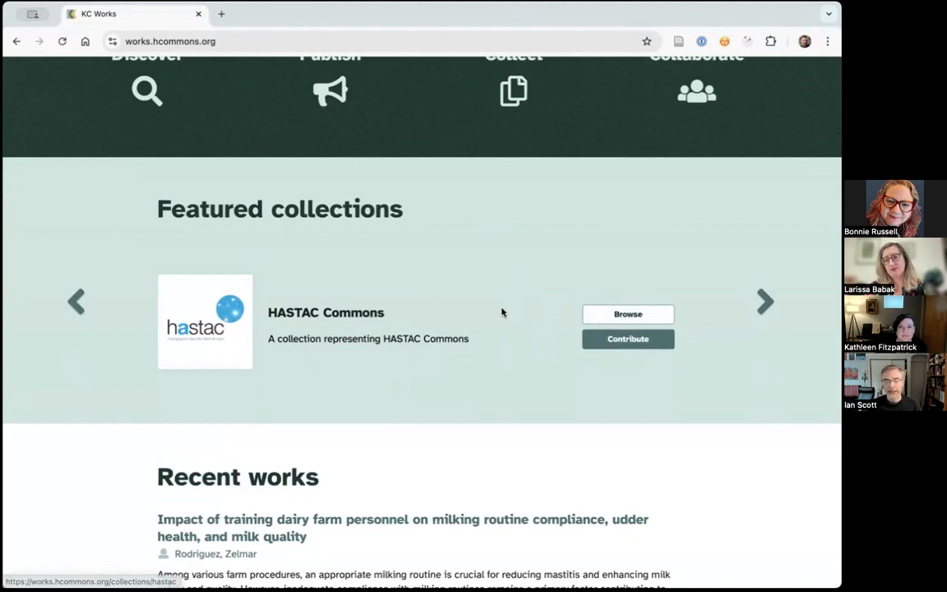
scroll(500, 312, "down", 3)
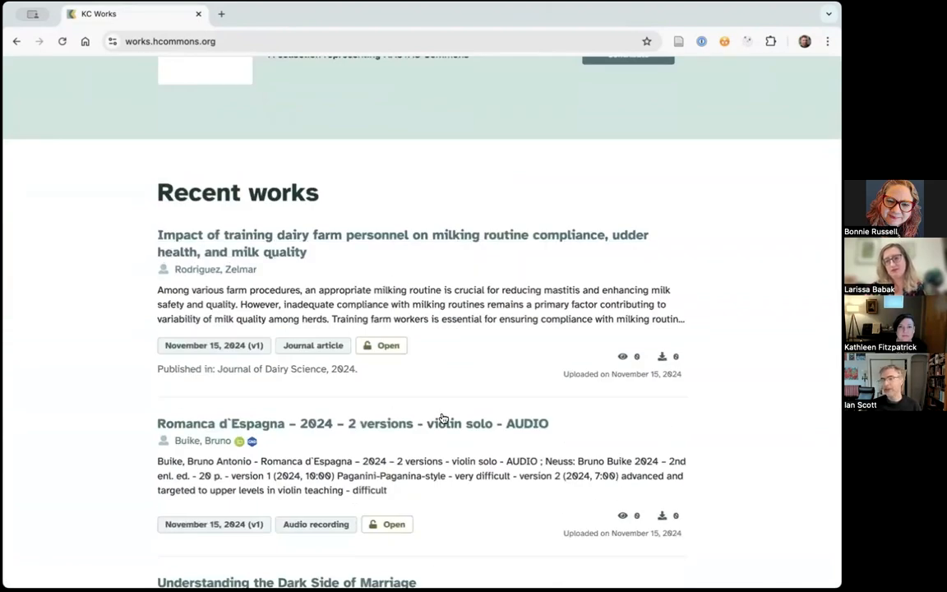
scroll(540, 325, "up", 3)
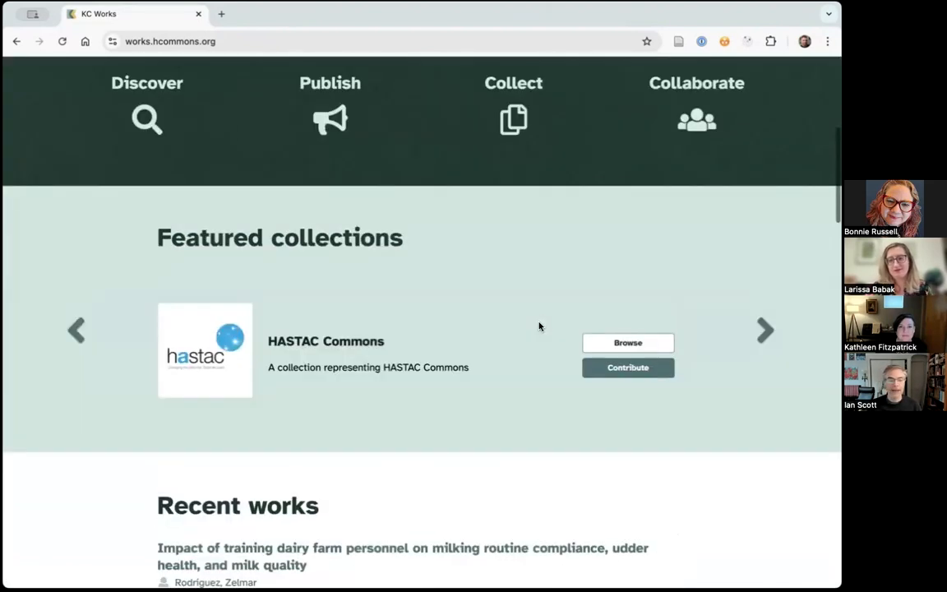
scroll(535, 323, "up", 5)
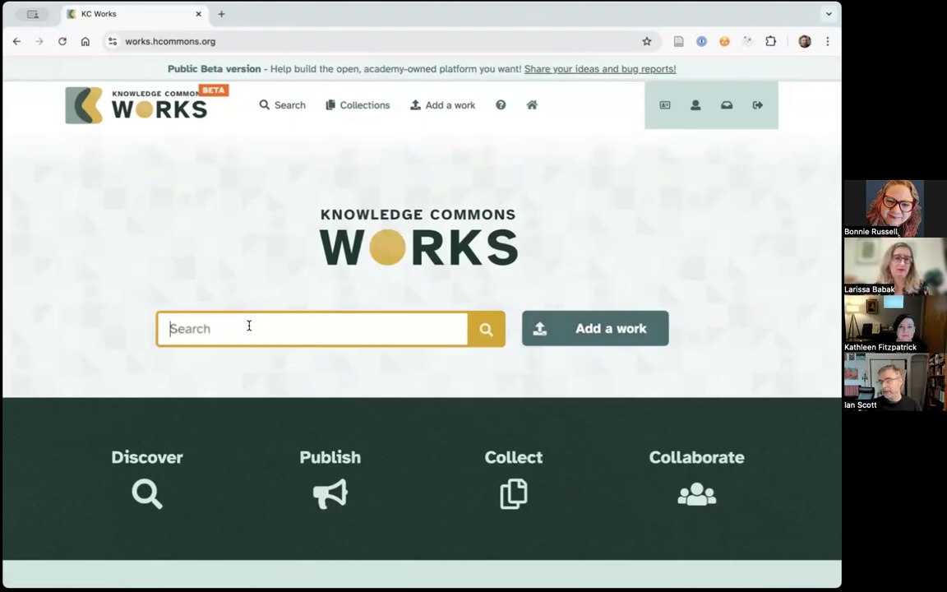
type("book")
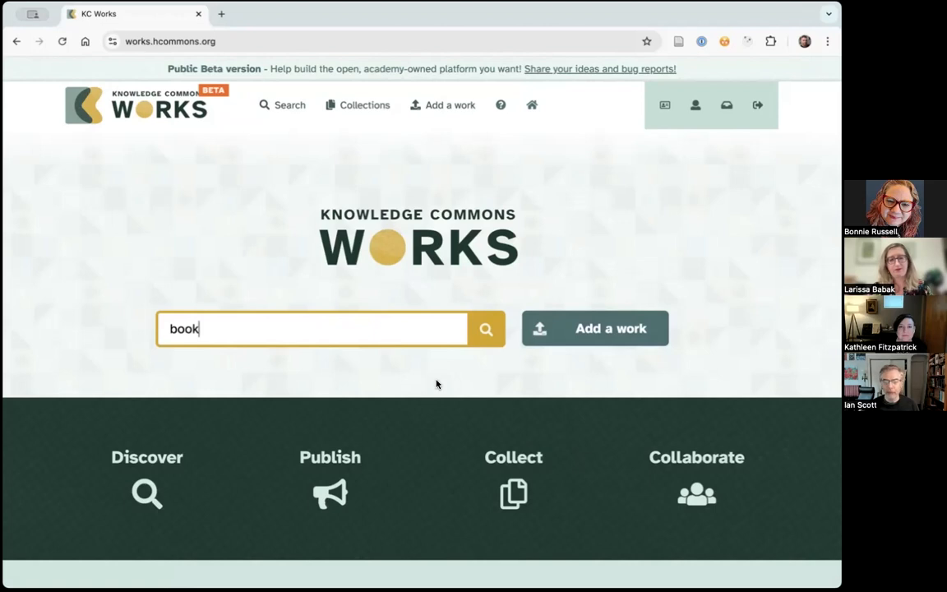
left_click(485, 332)
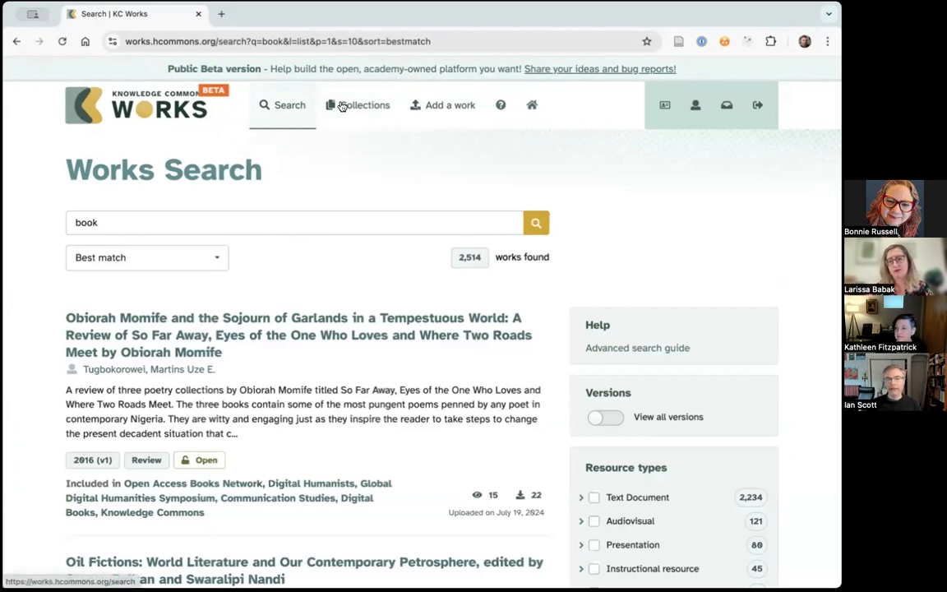
- Open the unfiltered works search, view the record on training dairy farm personnel, and return to the works list
left_click(284, 119)
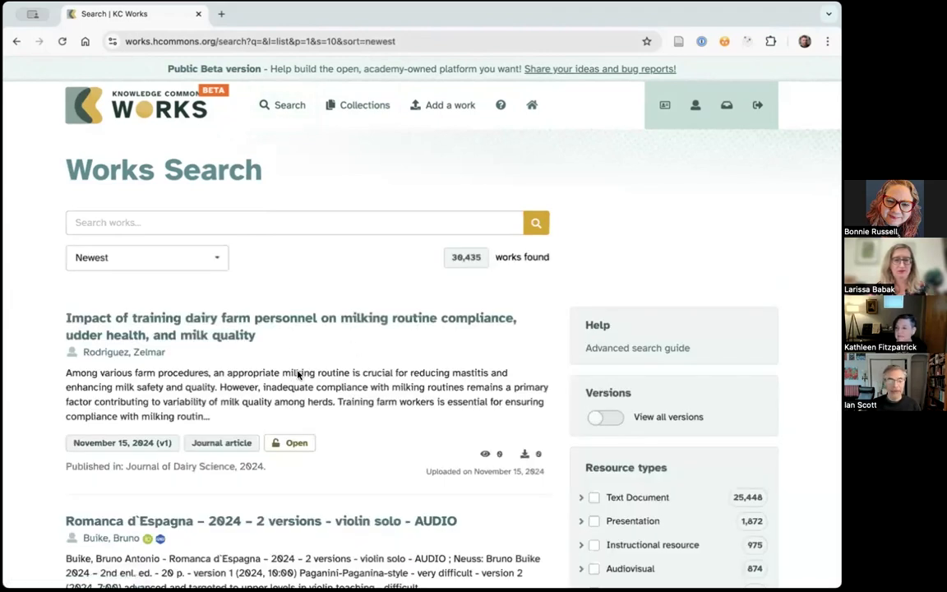
left_click(270, 326)
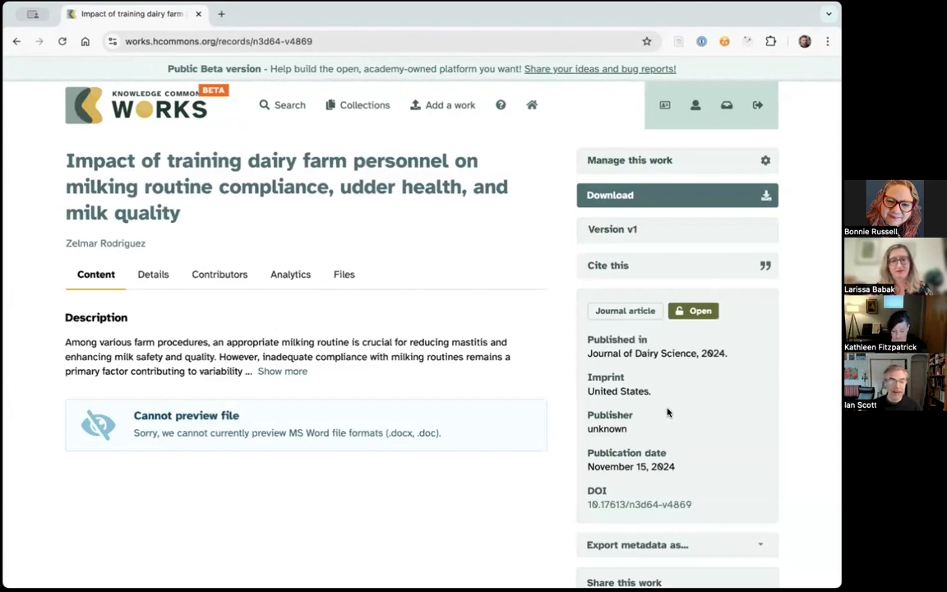
left_click(19, 43)
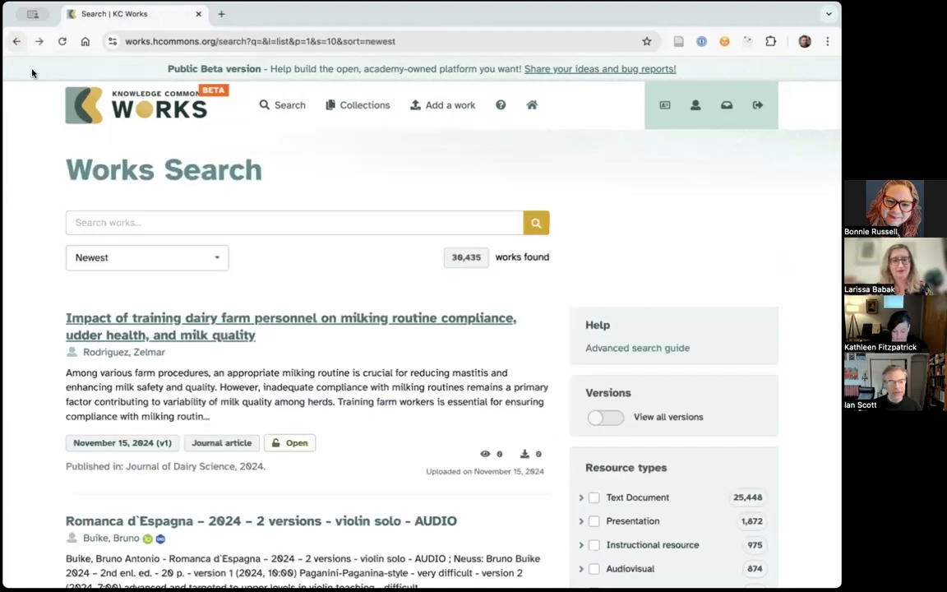
- Open the record "Whatever helps. Modes of reaction towards calamities in the Arthaśāstra" and examine its file preview, subjects, publication metadata and licence
scroll(393, 460, "down", 5)
scroll(393, 459, "down", 3)
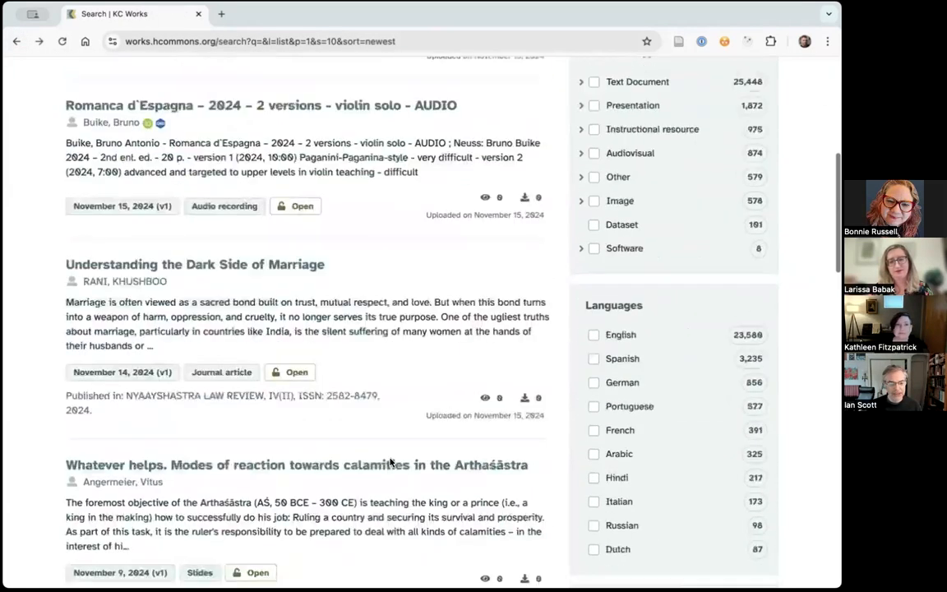
left_click(191, 466)
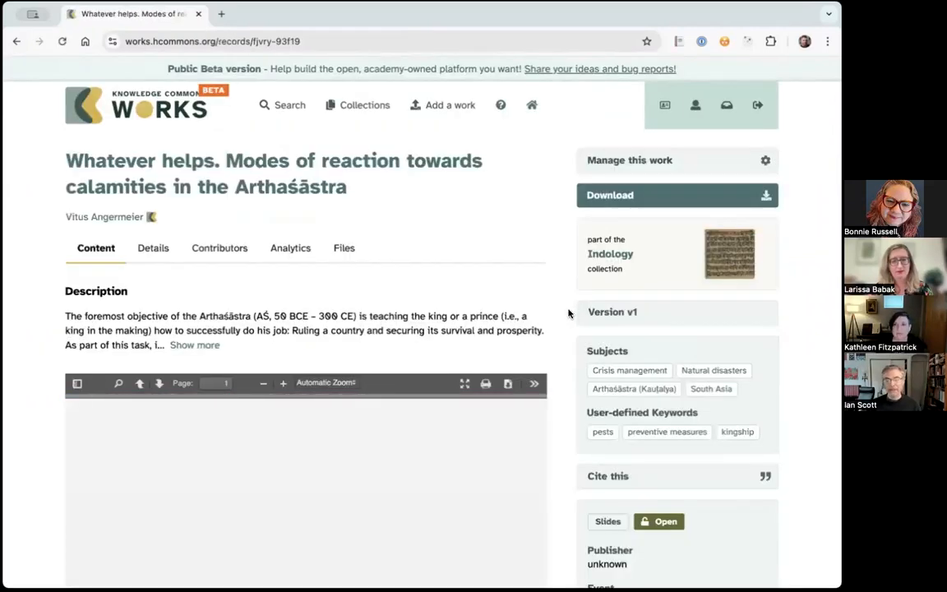
scroll(564, 309, "down", 3)
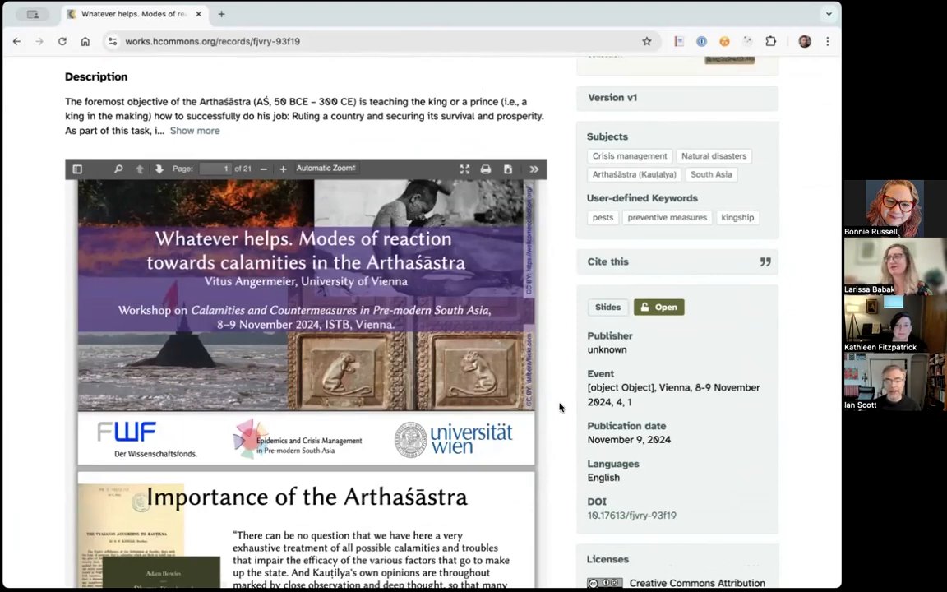
scroll(559, 407, "down", 4)
scroll(567, 387, "up", 2)
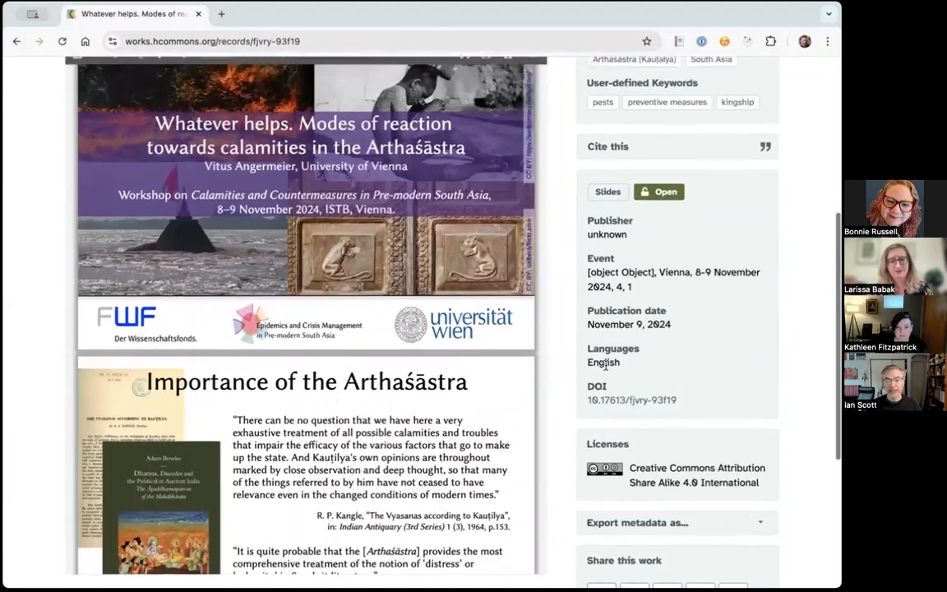
scroll(602, 369, "up", 1)
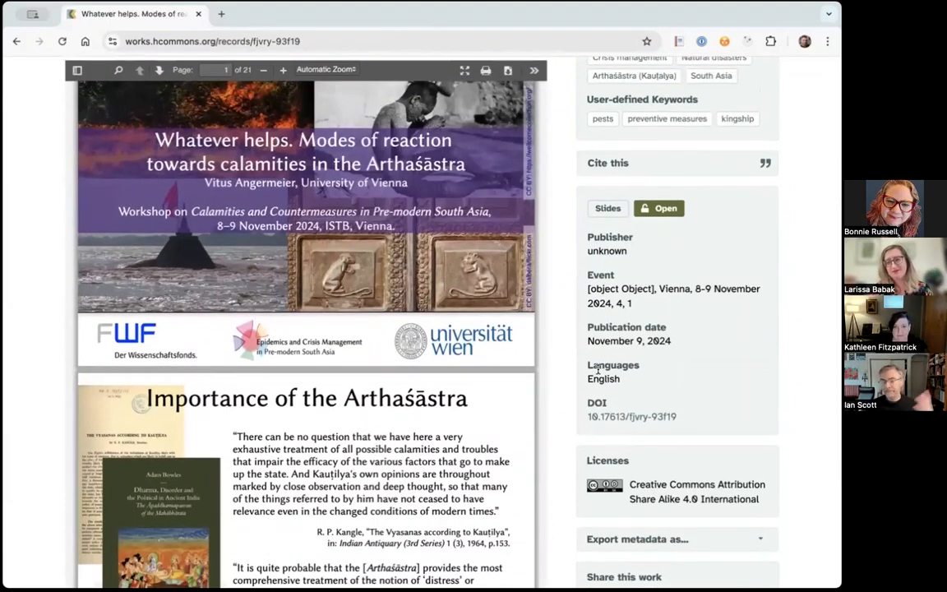
scroll(576, 345, "up", 2)
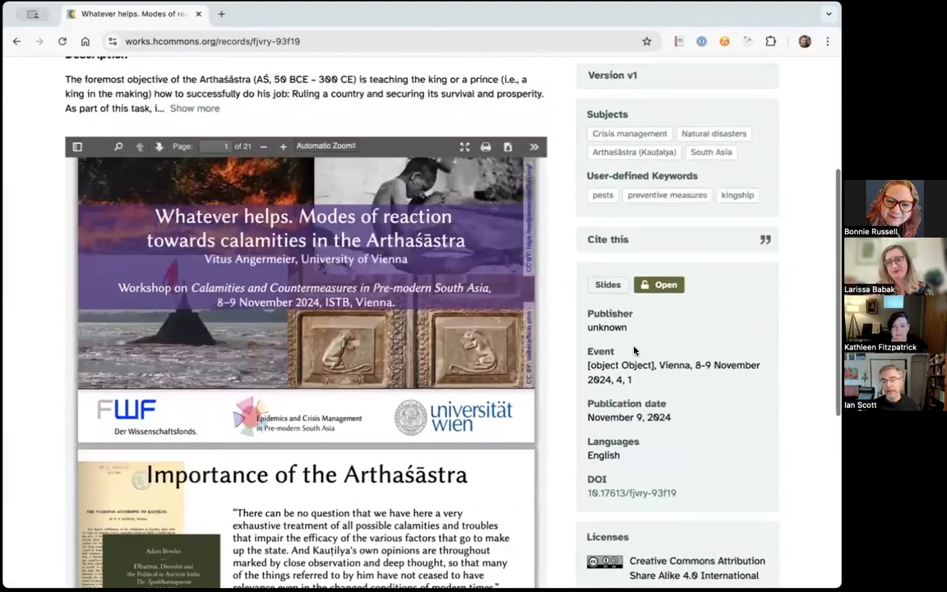
scroll(633, 351, "up", 6)
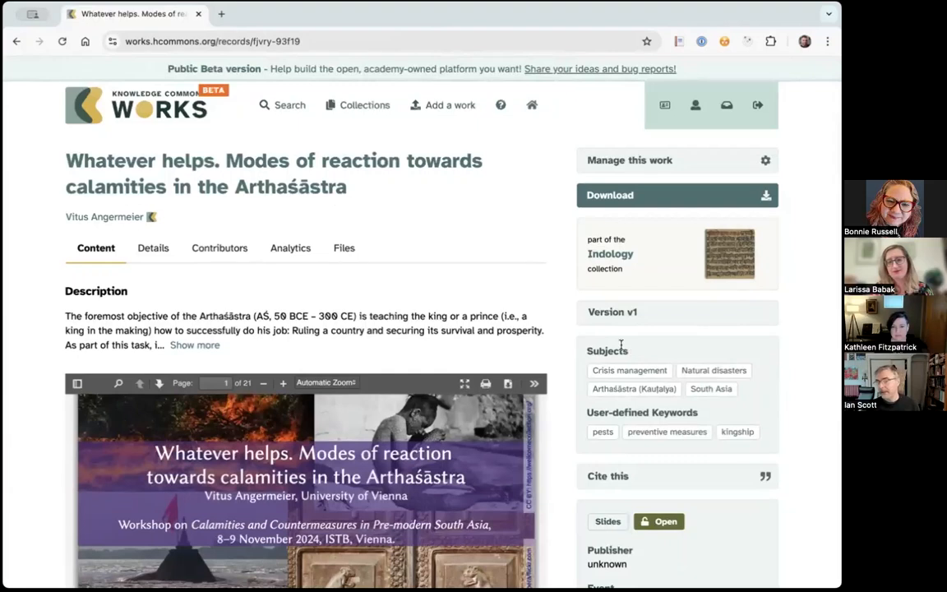
- Open the citation generator for this work, view the available citation styles, and close it
scroll(778, 433, "down", 1)
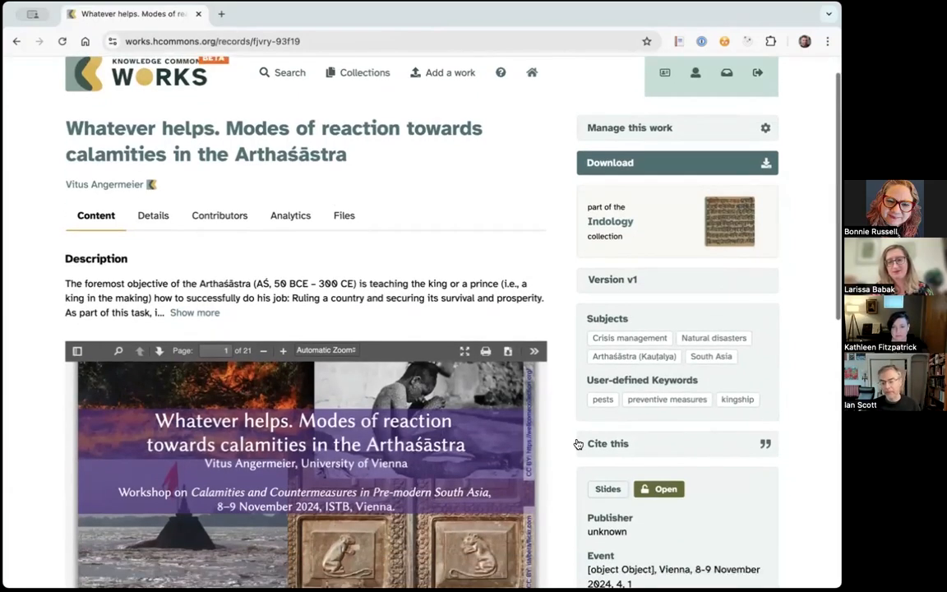
left_click(615, 452)
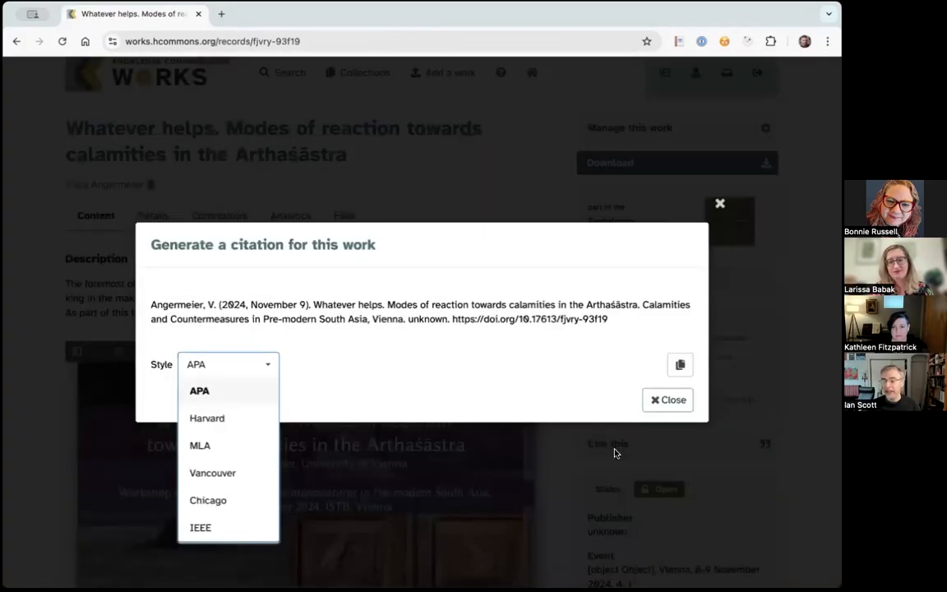
left_click(720, 205)
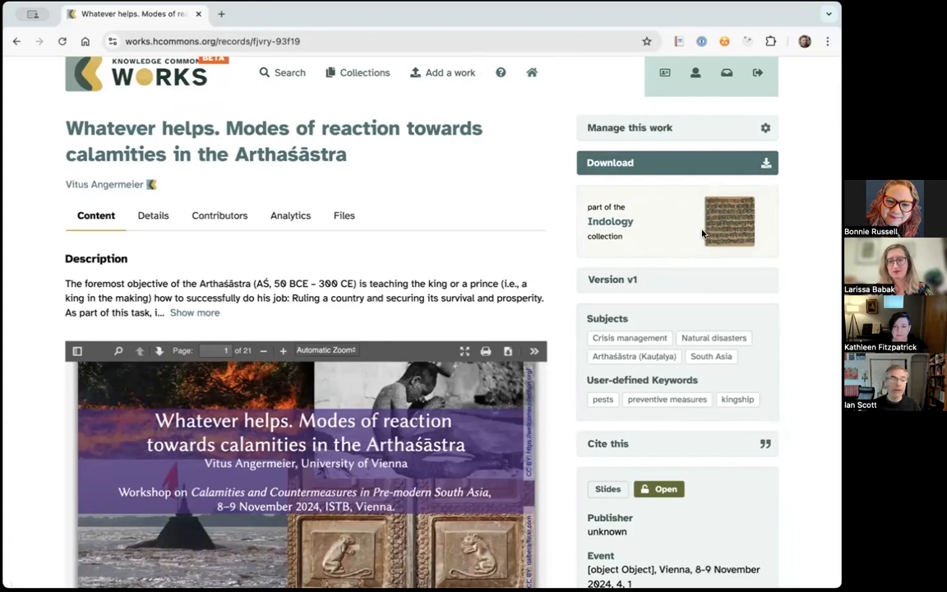
- Review the work's publication details, contributors, analytics and attached files
left_click(151, 217)
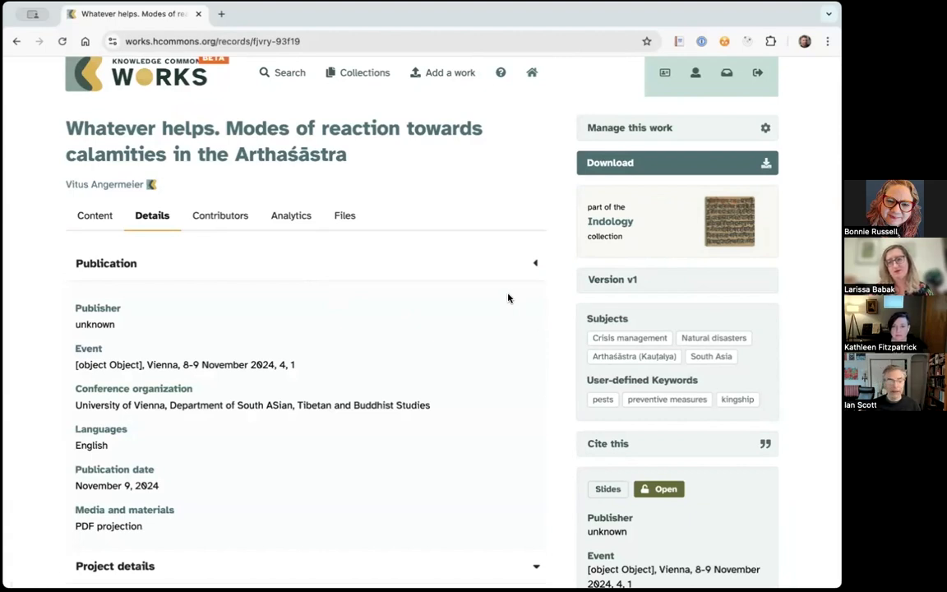
left_click(216, 218)
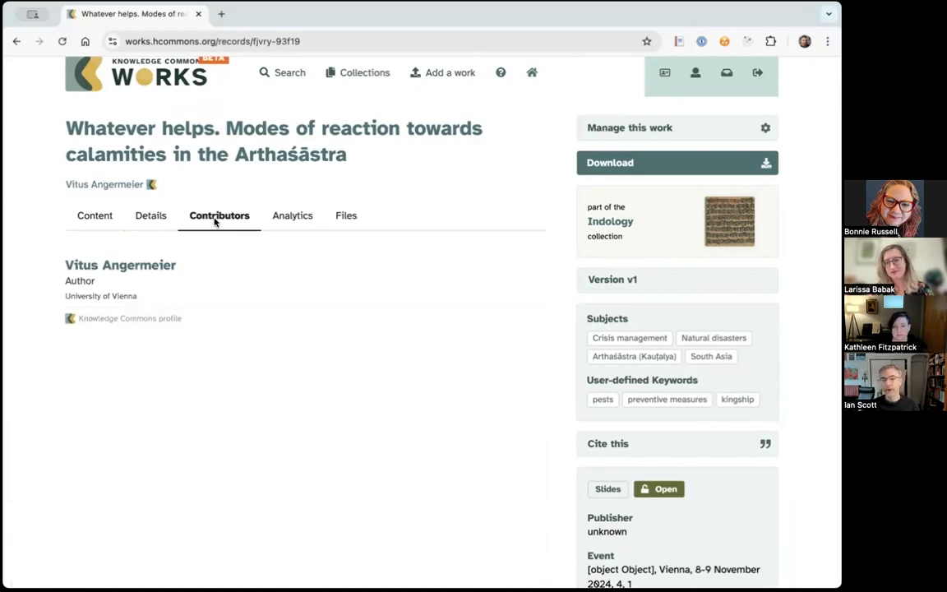
left_click(296, 214)
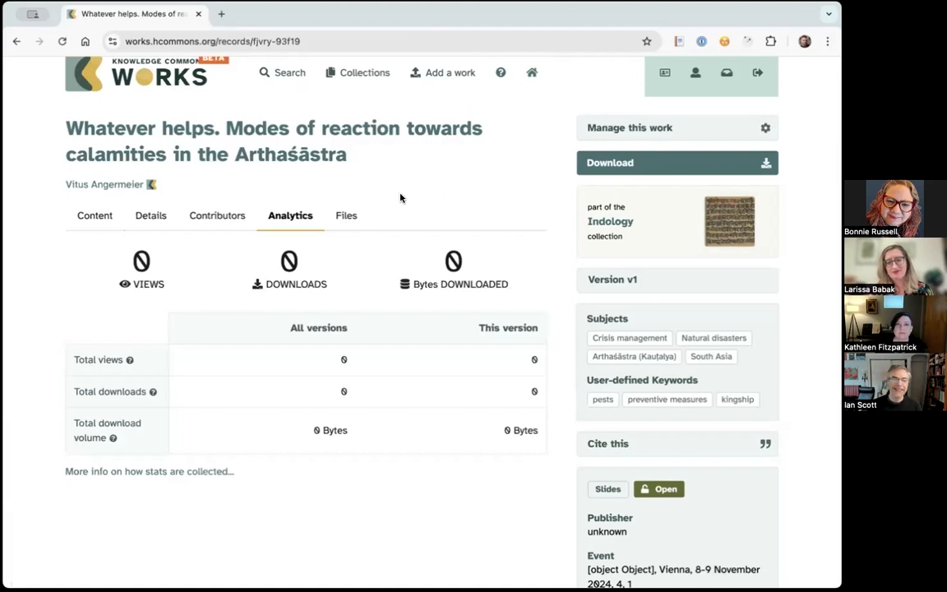
left_click(345, 215)
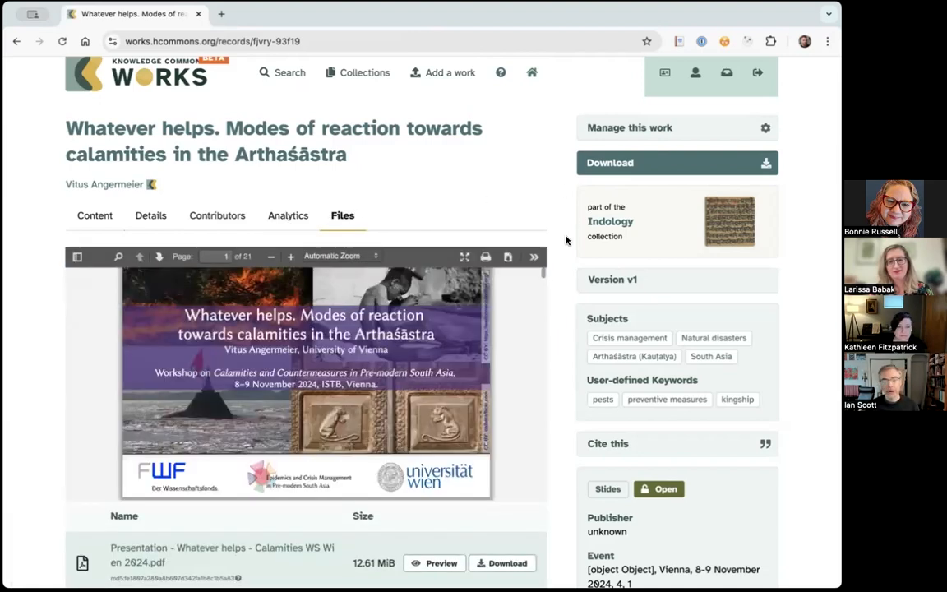
scroll(570, 240, "down", 3)
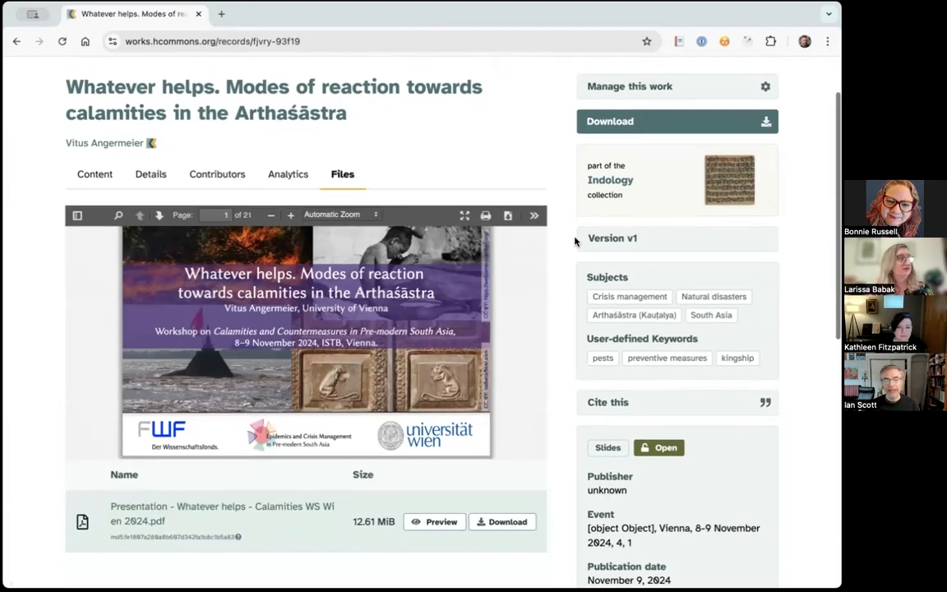
scroll(574, 241, "down", 1)
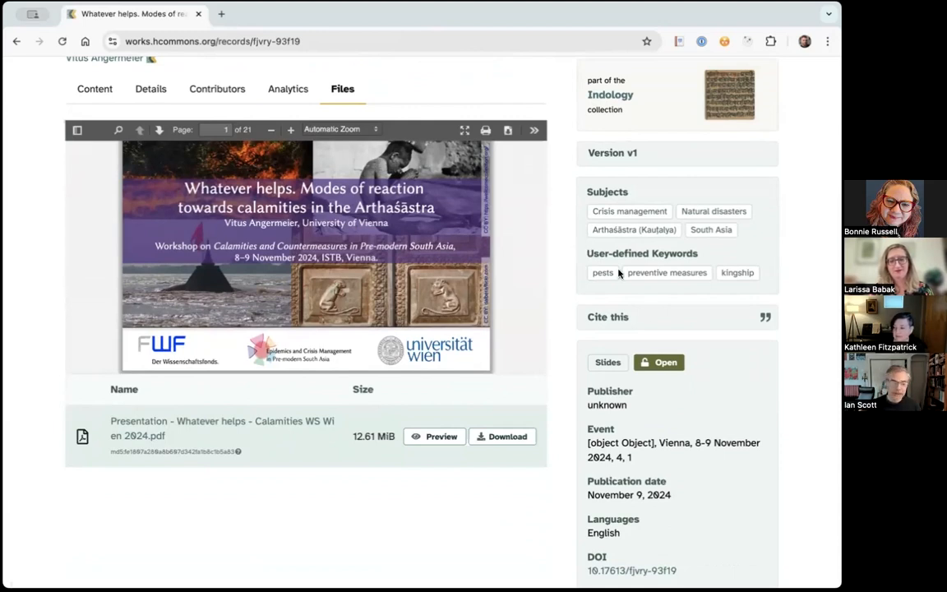
scroll(616, 280, "up", 3)
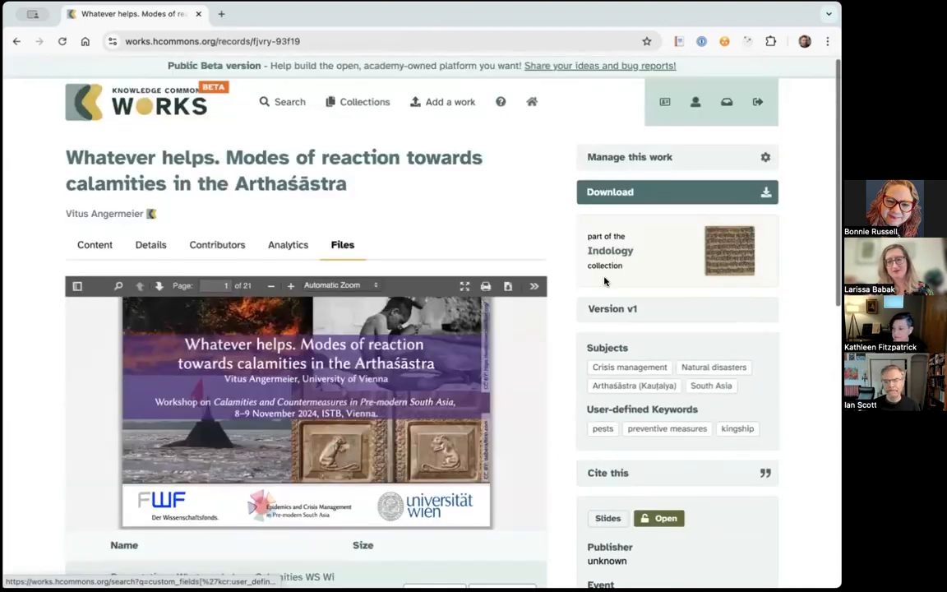
- Return to the works search, open the Works Collections page, and examine the personal, new, Commons and journal collections
left_click(285, 107)
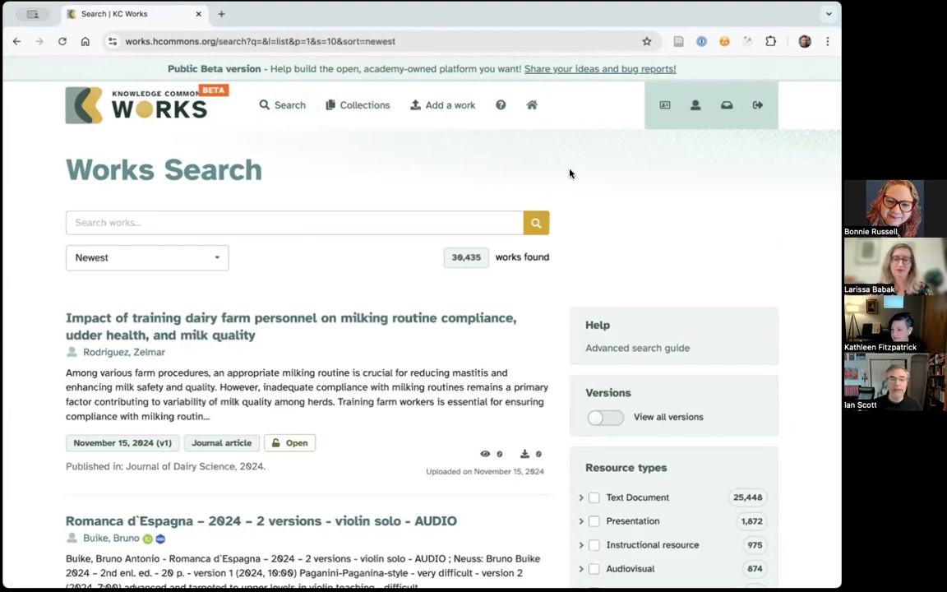
left_click(366, 111)
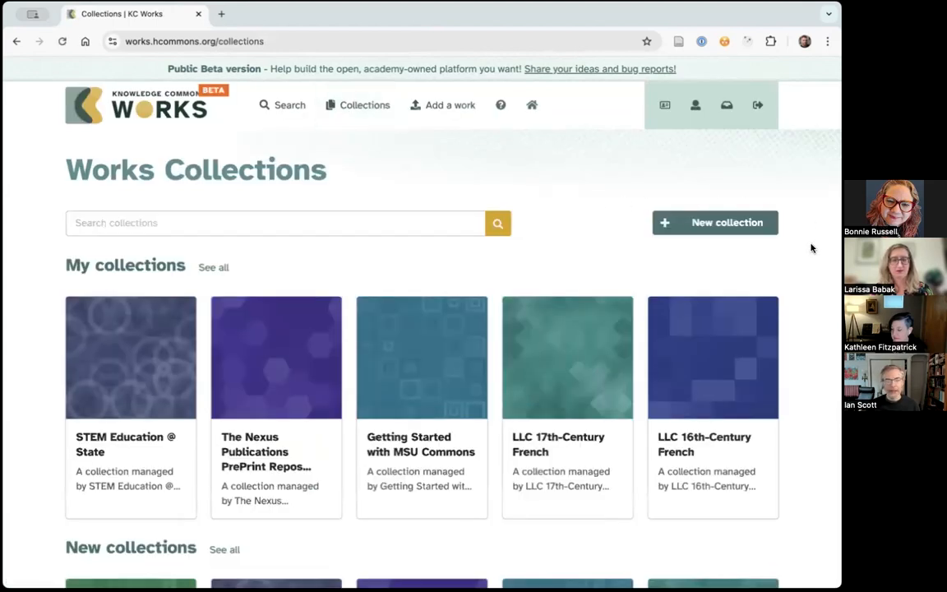
scroll(811, 249, "down", 1)
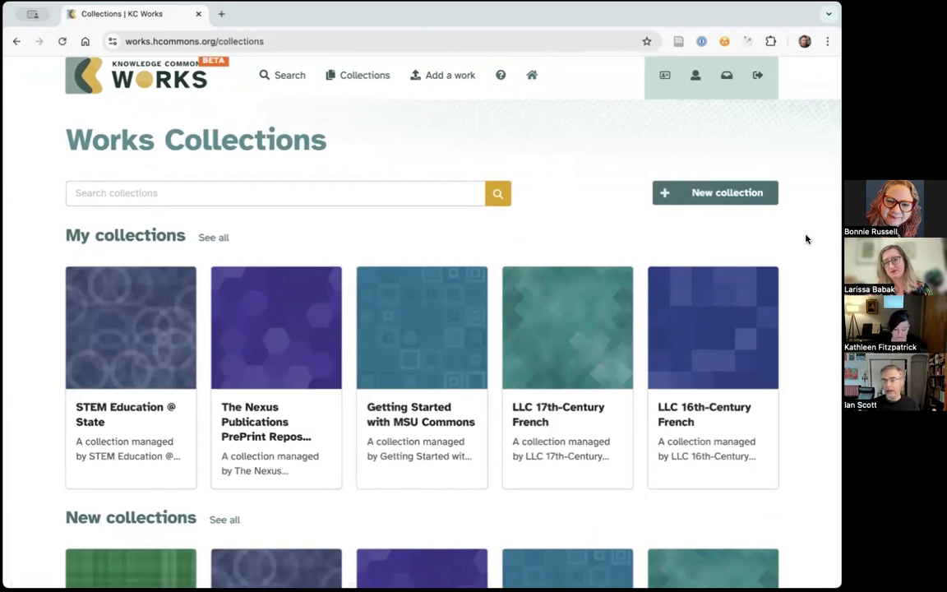
scroll(802, 378, "down", 5)
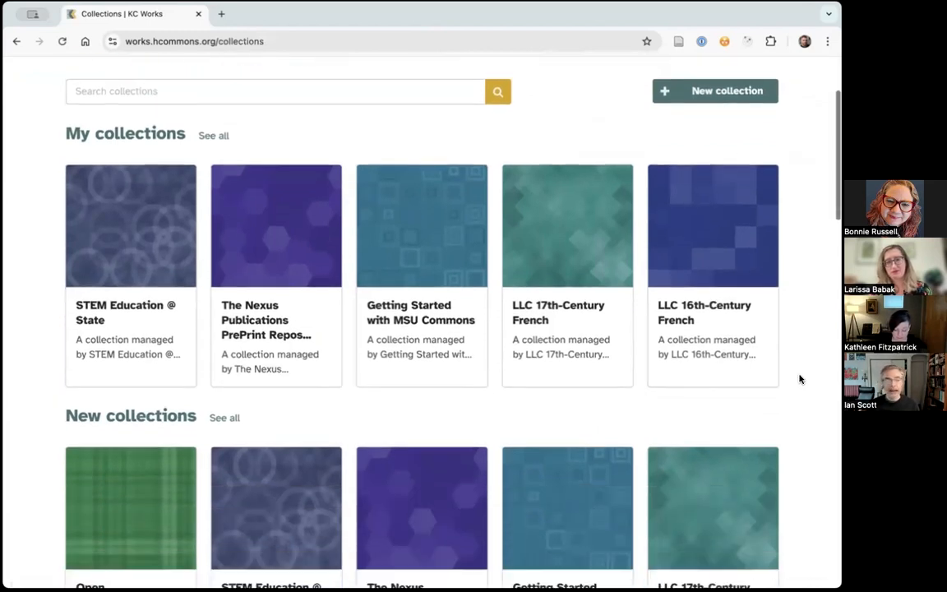
scroll(796, 366, "up", 1)
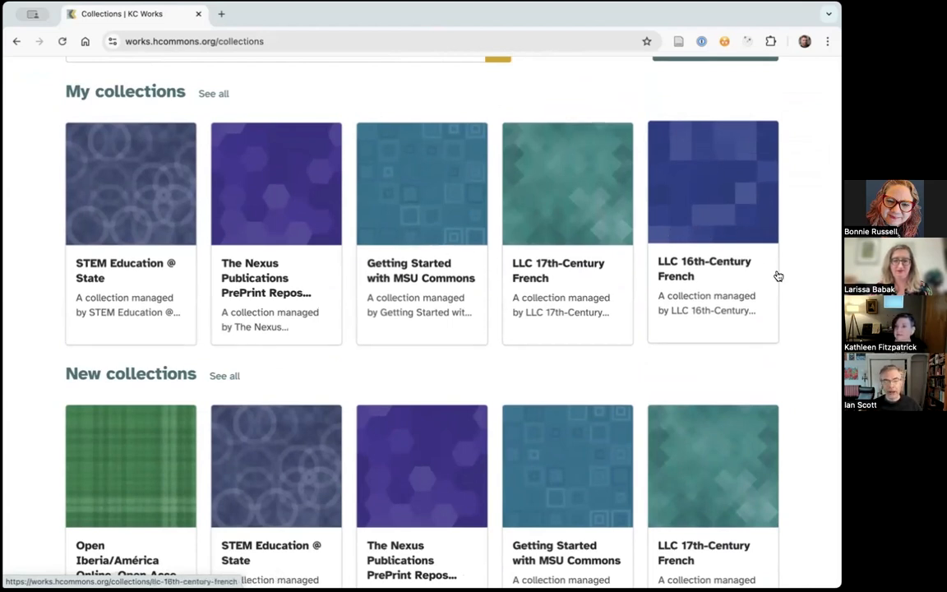
scroll(776, 275, "down", 1)
scroll(789, 295, "down", 2)
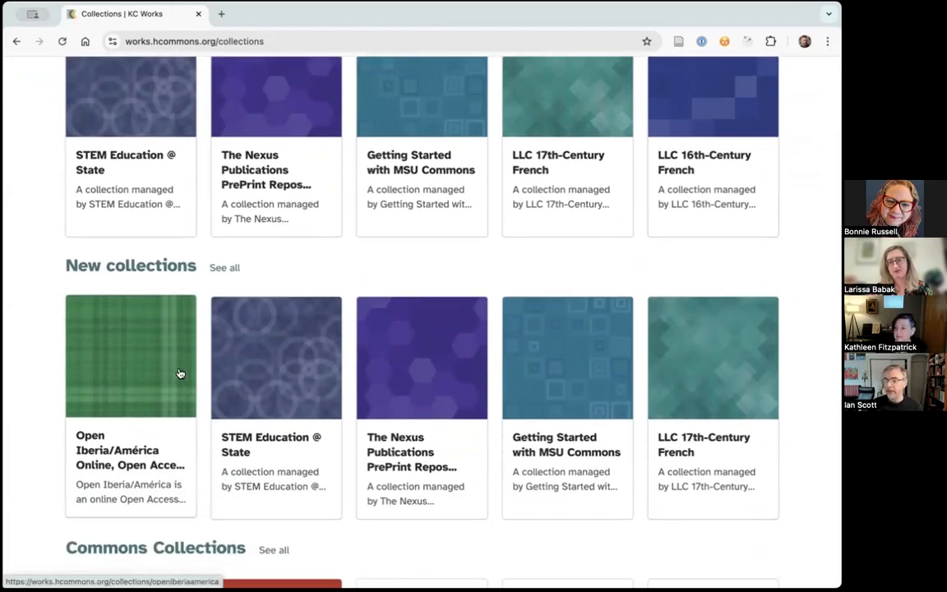
scroll(395, 362, "down", 3)
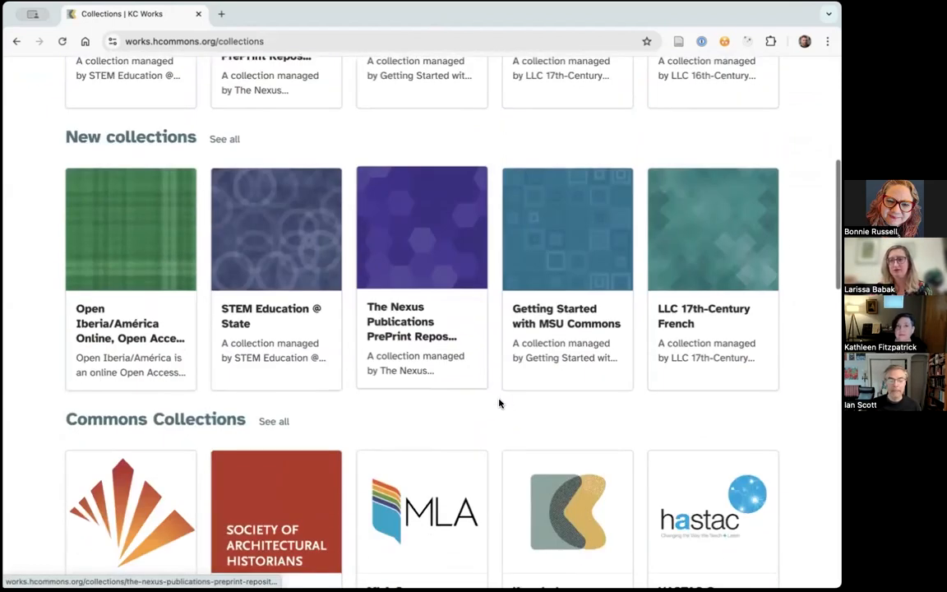
scroll(498, 402, "down", 5)
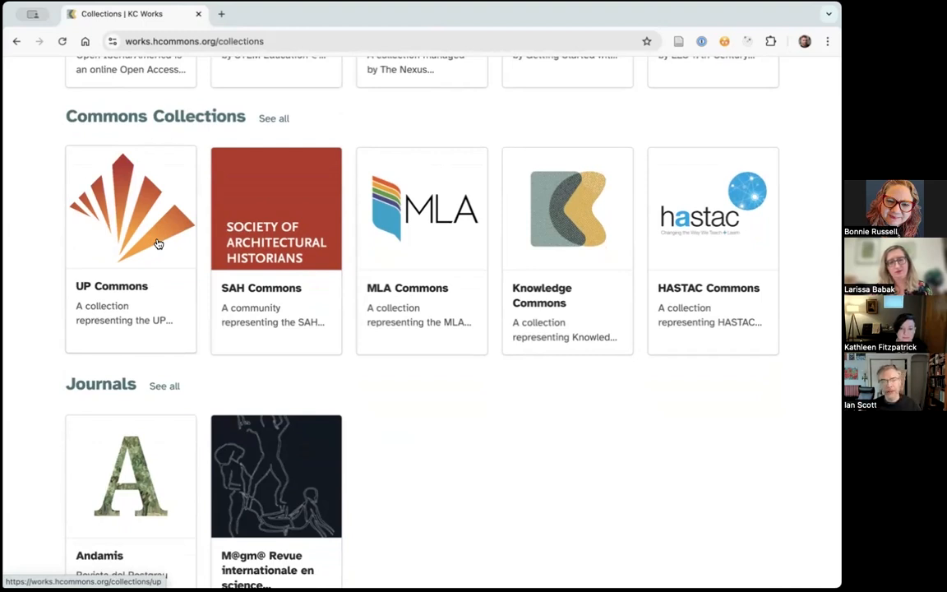
- Examine the Commons, journal and organization collections on the Works Collections page
scroll(382, 359, "down", 3)
scroll(461, 422, "down", 1)
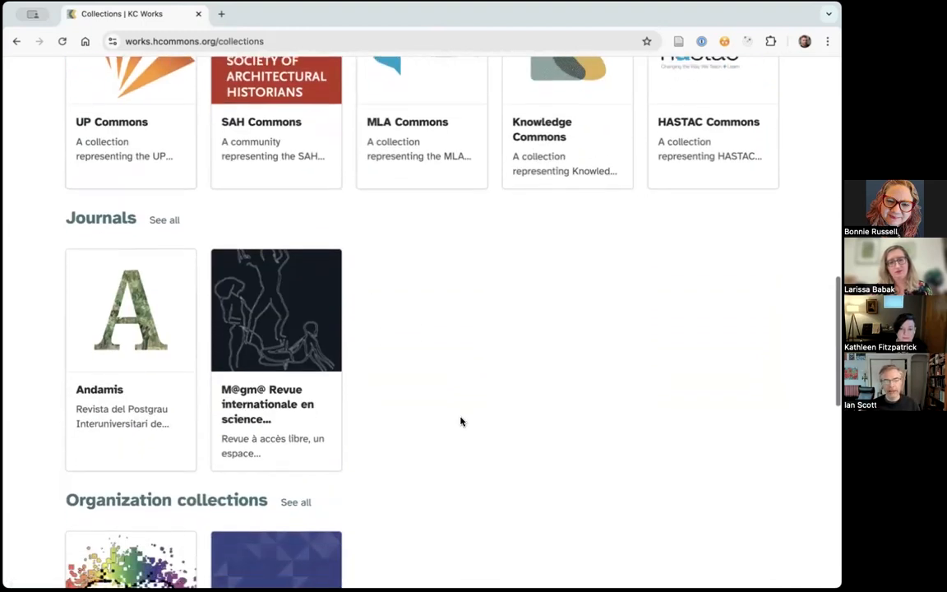
scroll(461, 422, "down", 2)
scroll(488, 408, "up", 4)
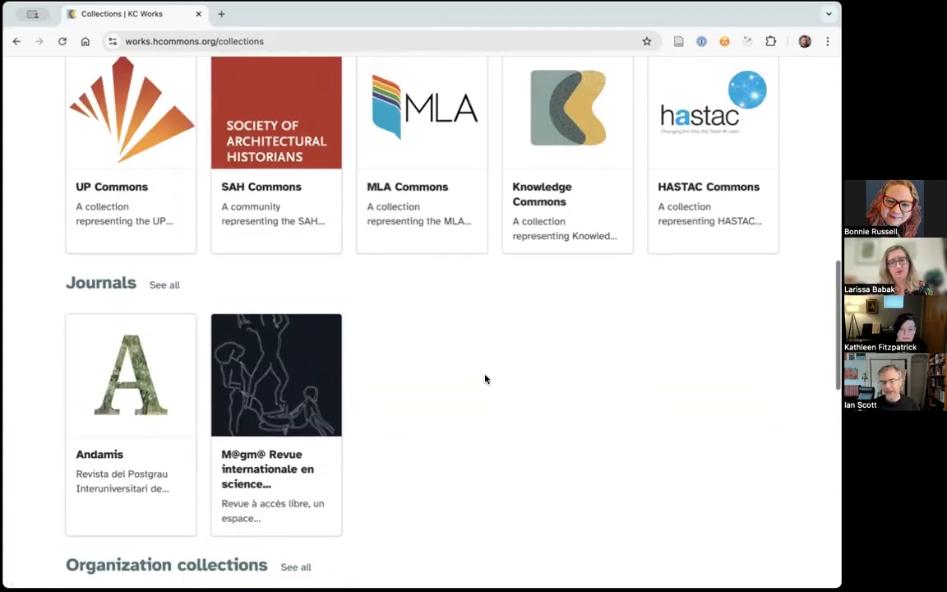
scroll(486, 379, "up", 5)
scroll(485, 379, "down", 2)
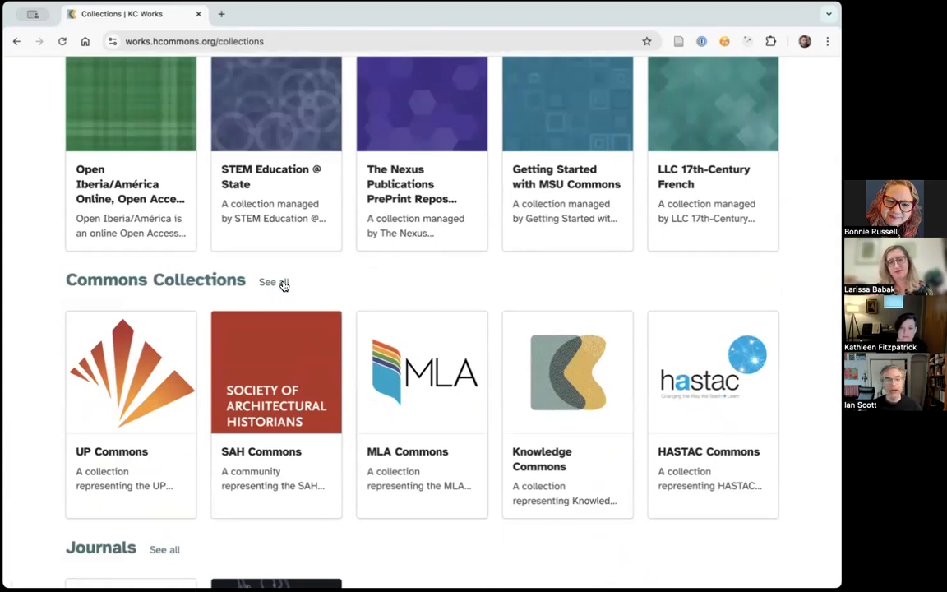
- Search the collections for "STEM" and look through the matching collections
scroll(375, 323, "up", 6)
left_click(284, 227)
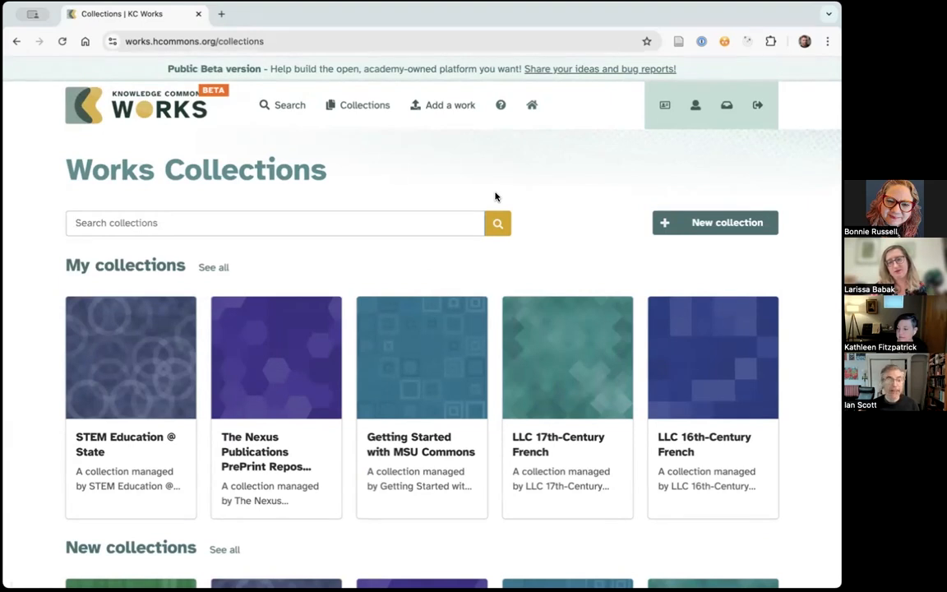
type("STEM")
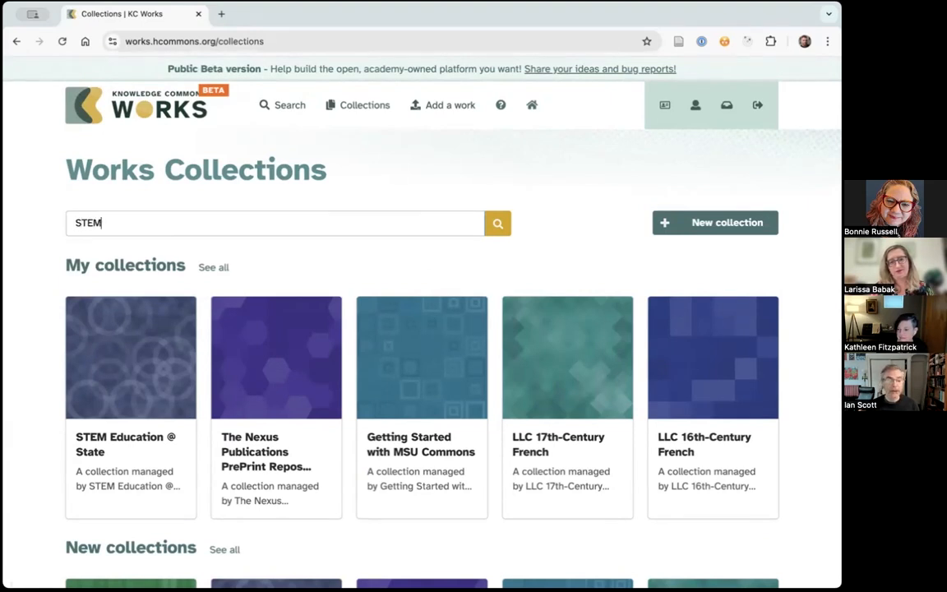
key("Return")
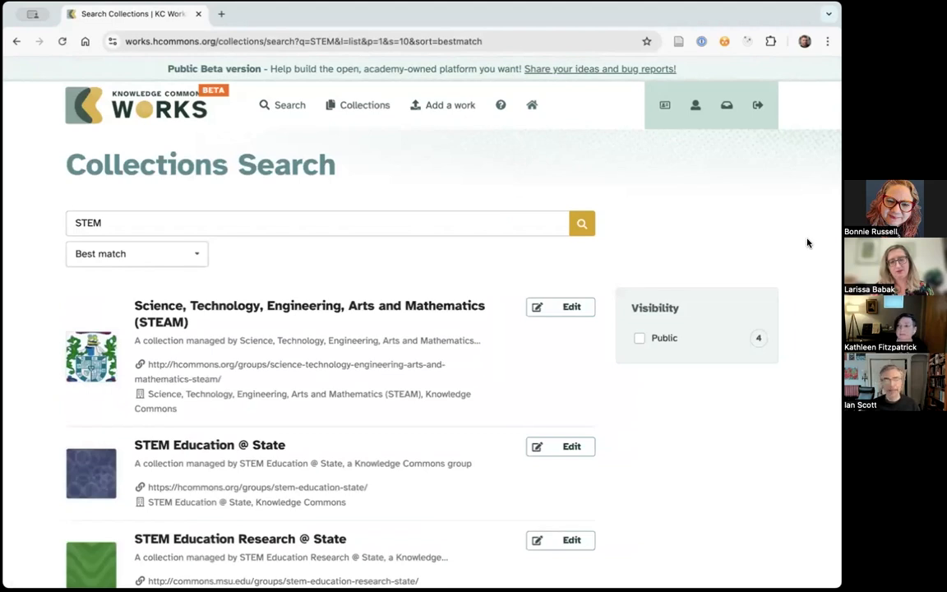
scroll(808, 243, "down", 2)
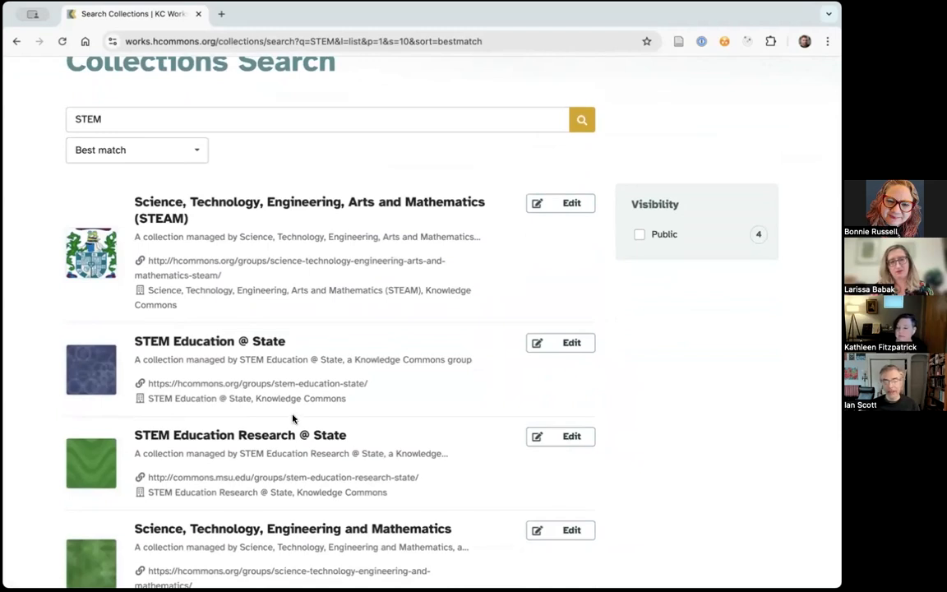
scroll(686, 386, "down", 3)
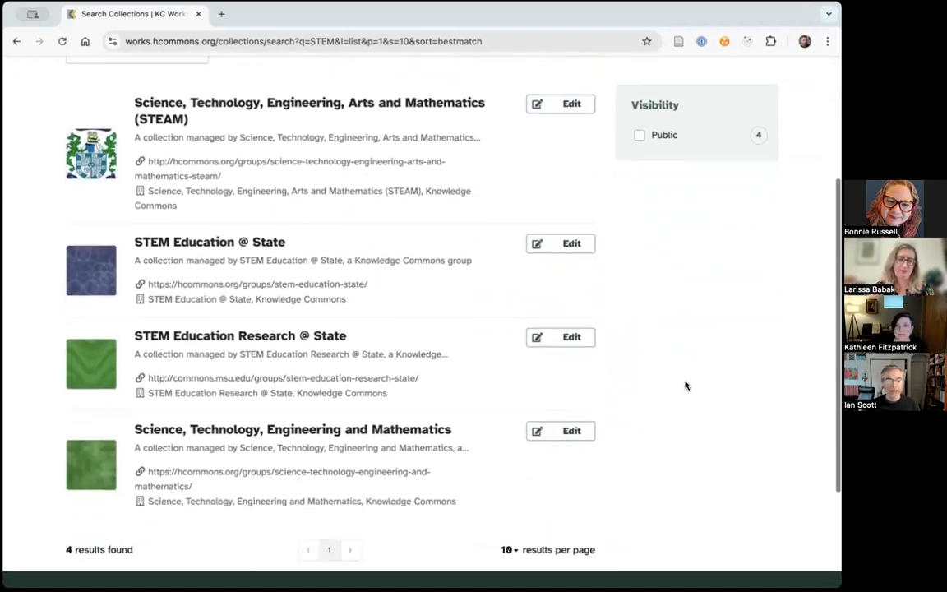
scroll(688, 386, "up", 5)
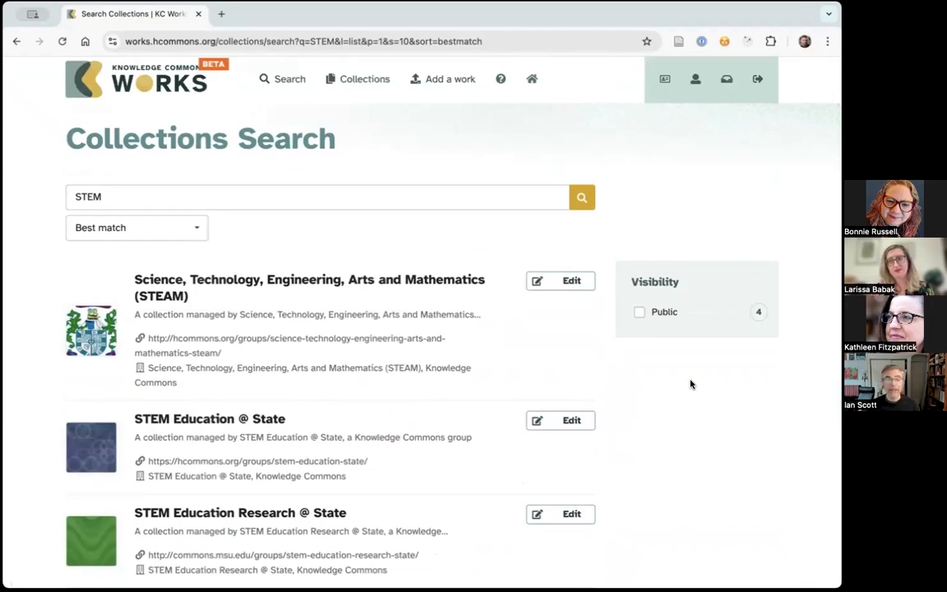
- Open the Science, Technology, Engineering, Arts and Mathematics (STEAM) collection and view its About page
left_click(280, 284)
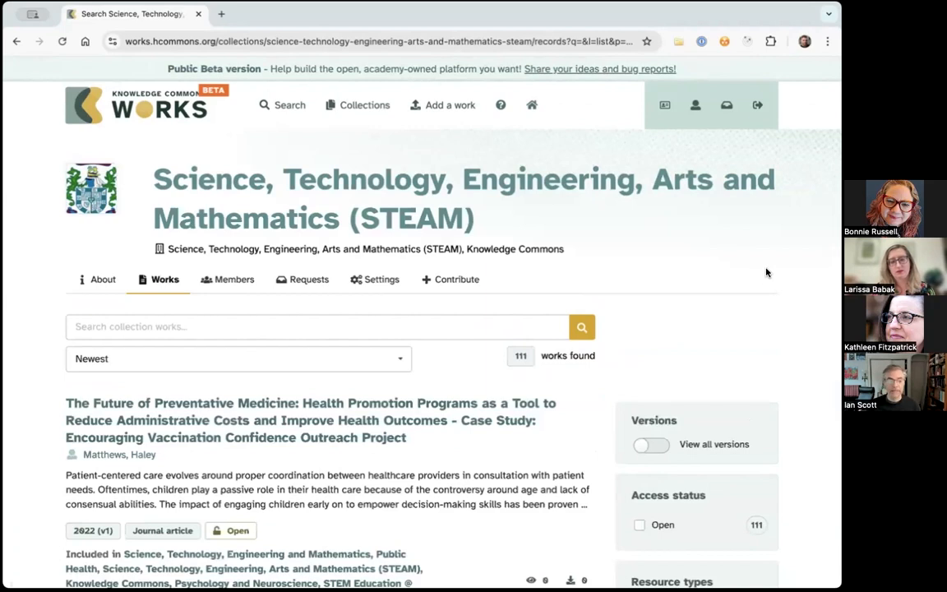
scroll(765, 276, "down", 1)
left_click(97, 240)
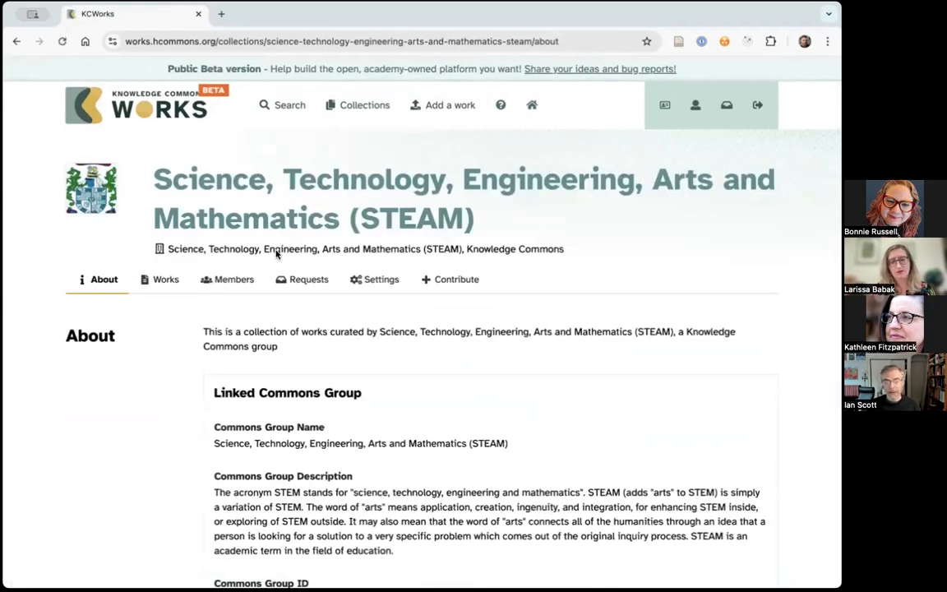
- Review the STEAM collection's list of works, open its members page, and return to its About page
left_click(162, 282)
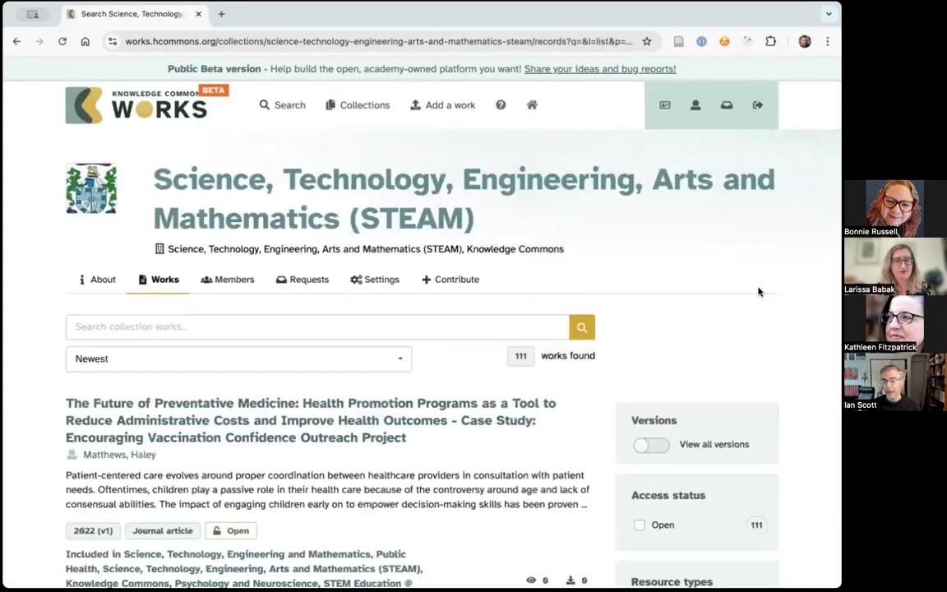
scroll(761, 289, "down", 1)
scroll(764, 289, "down", 2)
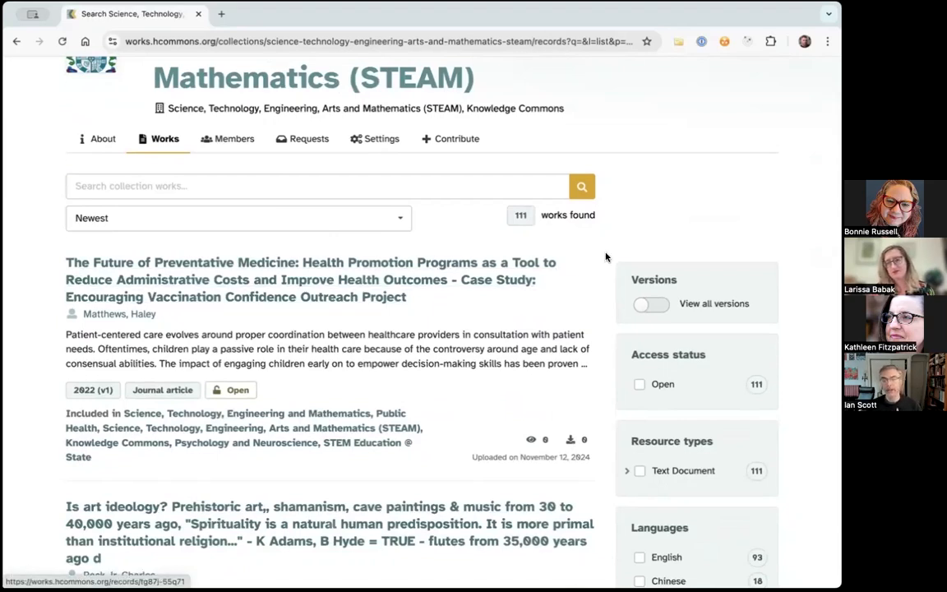
scroll(606, 258, "up", 3)
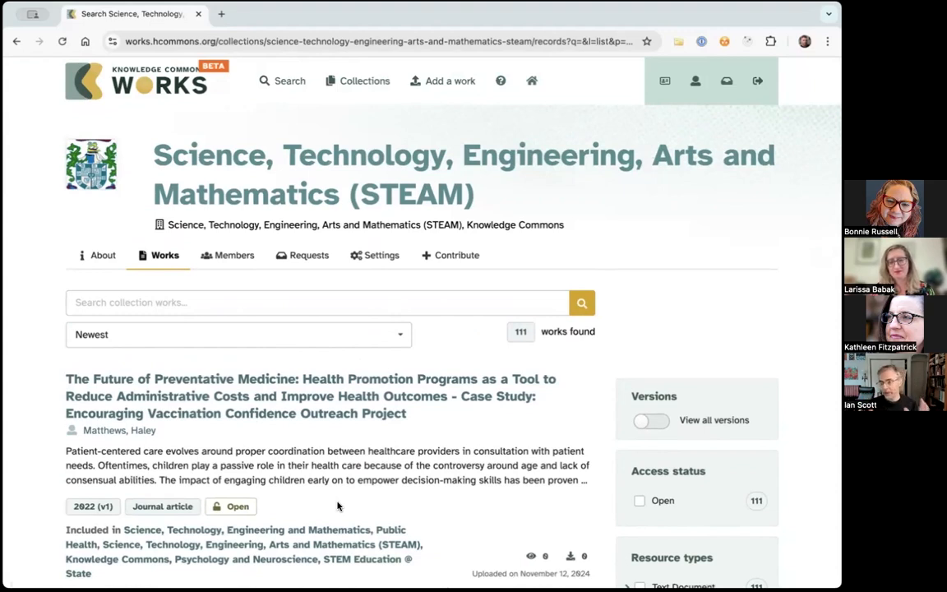
left_click(228, 260)
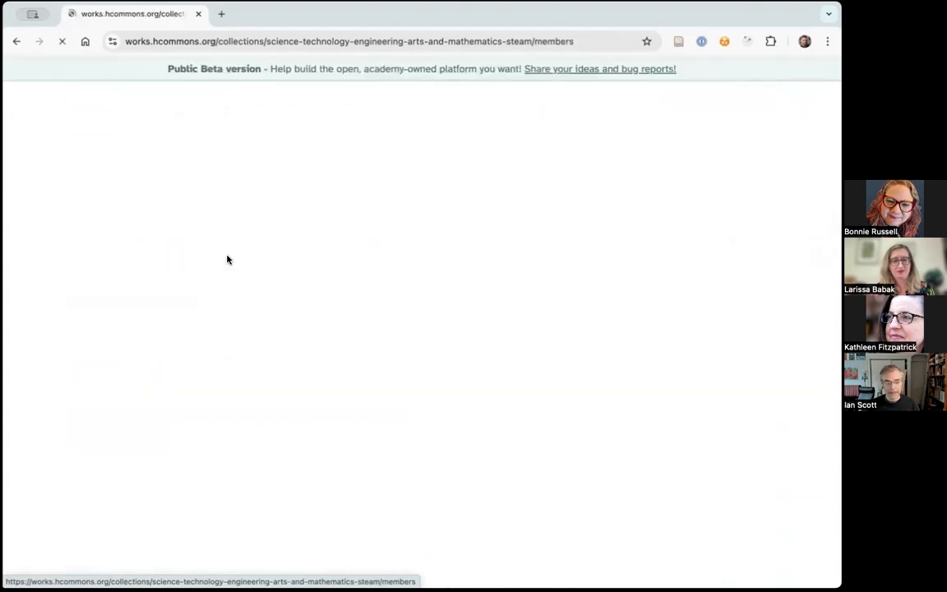
left_click(87, 280)
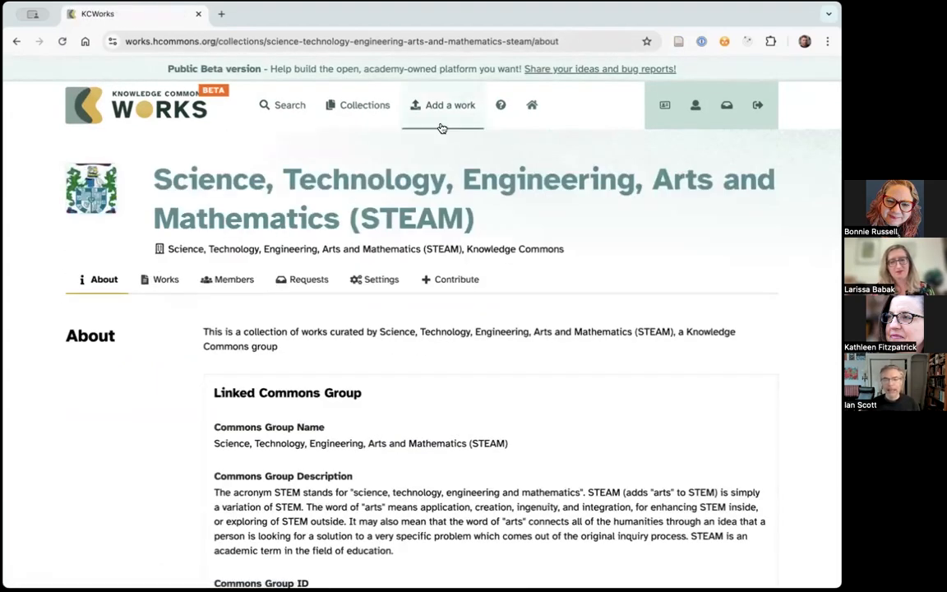
- From the collections overview, view the form for starting a new collection and return without creating one
left_click(356, 113)
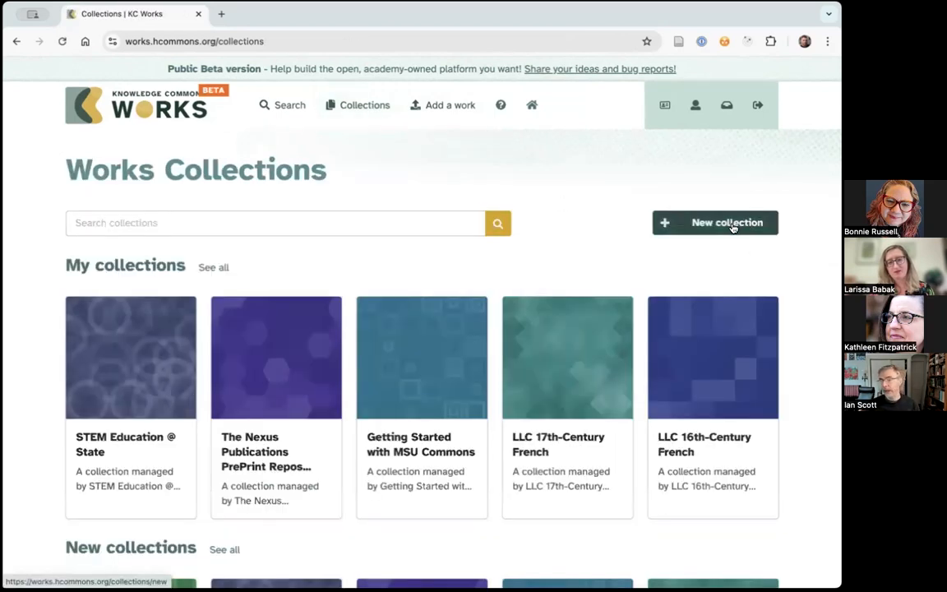
left_click(714, 222)
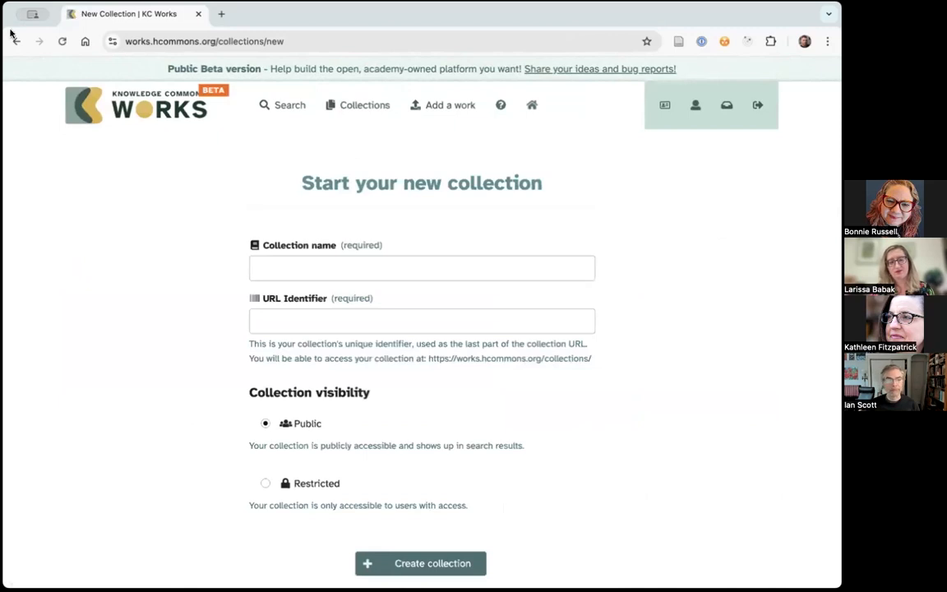
left_click(14, 41)
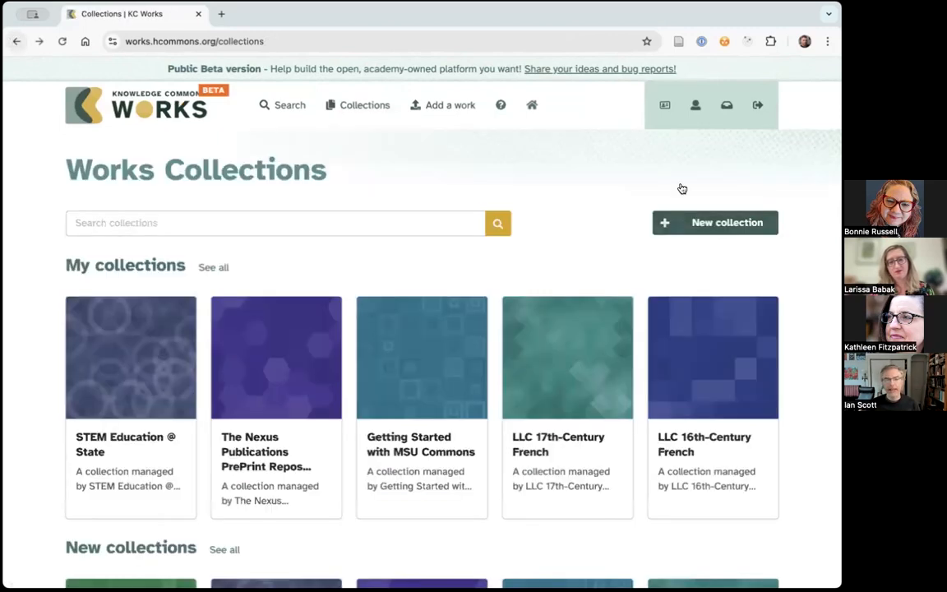
- Open the personal dashboard and view its works, collections and request inbox
left_click(696, 111)
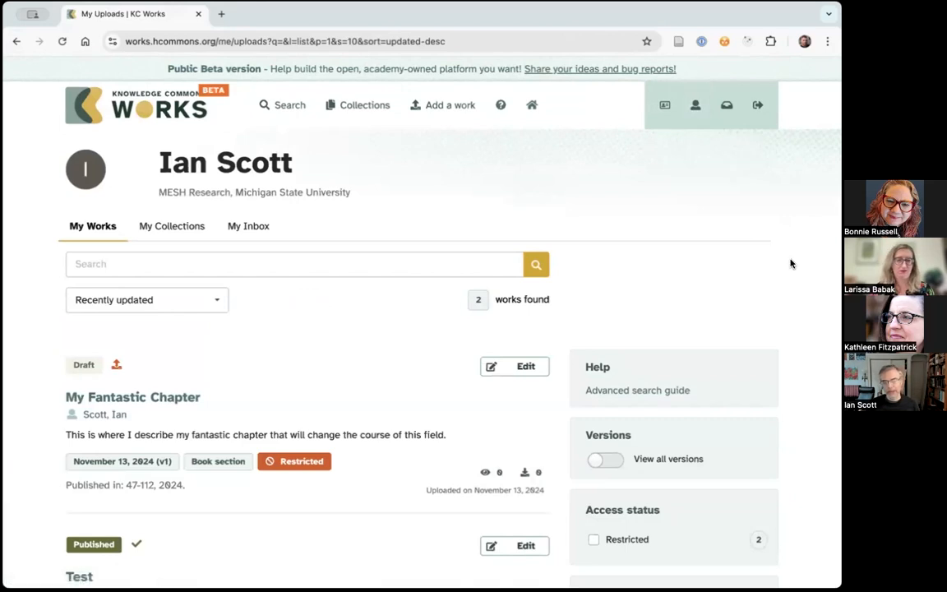
scroll(792, 261, "down", 1)
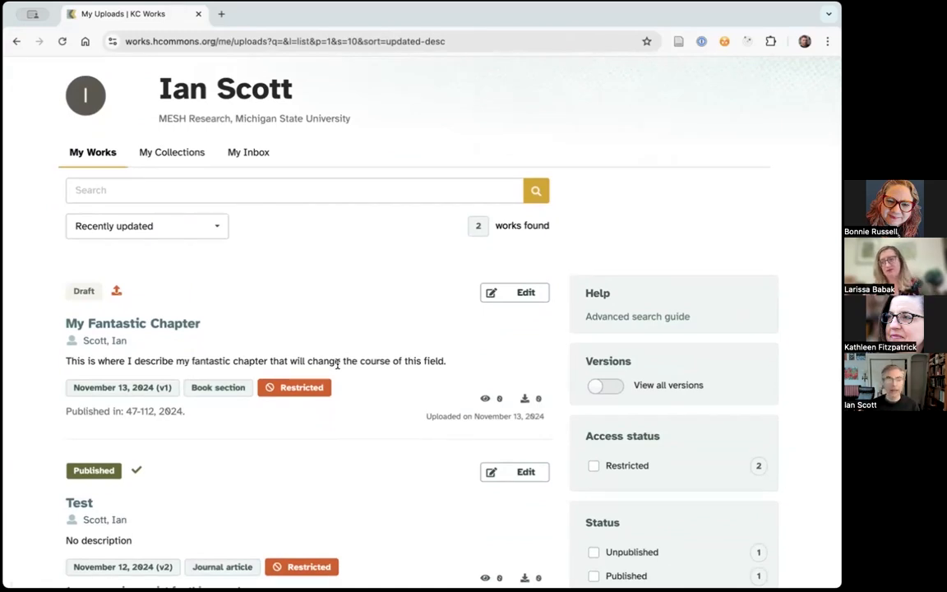
left_click(182, 152)
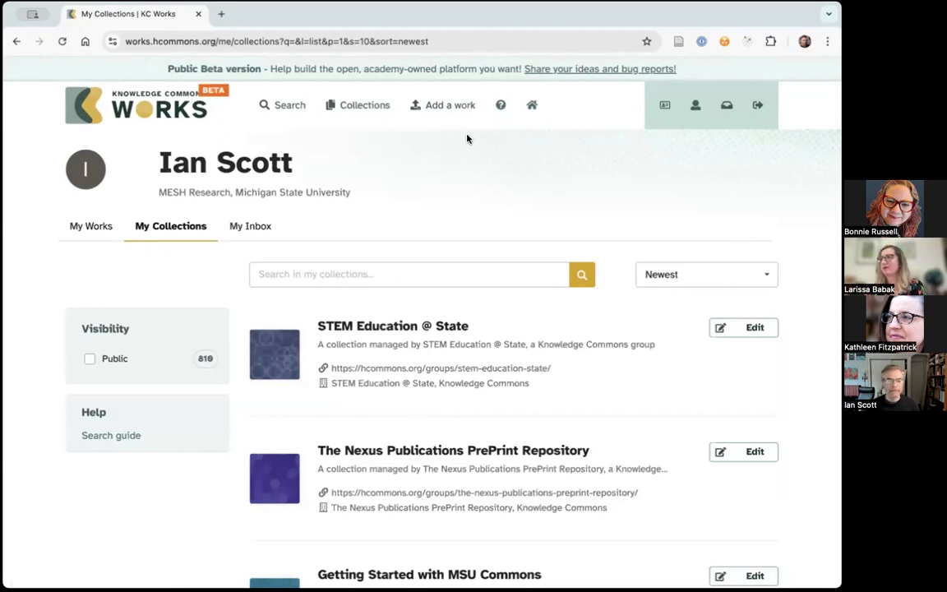
left_click(250, 228)
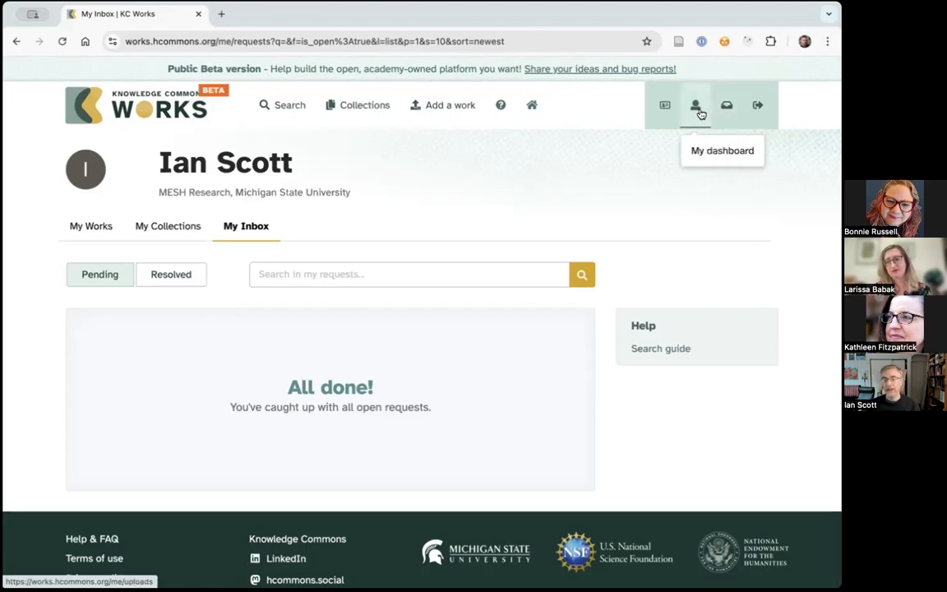
left_click(696, 111)
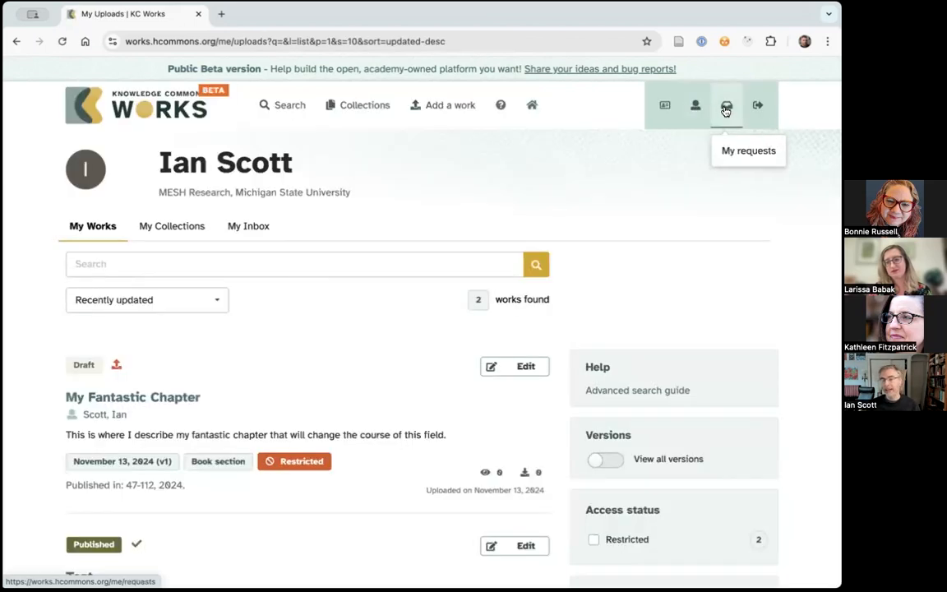
left_click(726, 109)
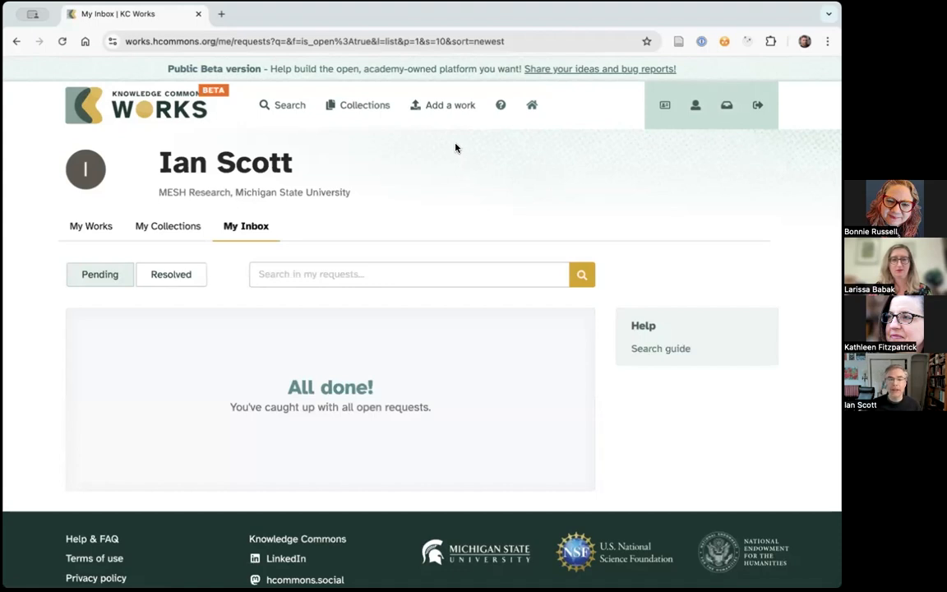
- Start adding a work, recover the unsaved draft, and examine the resource type, DOI and title fields
left_click(437, 116)
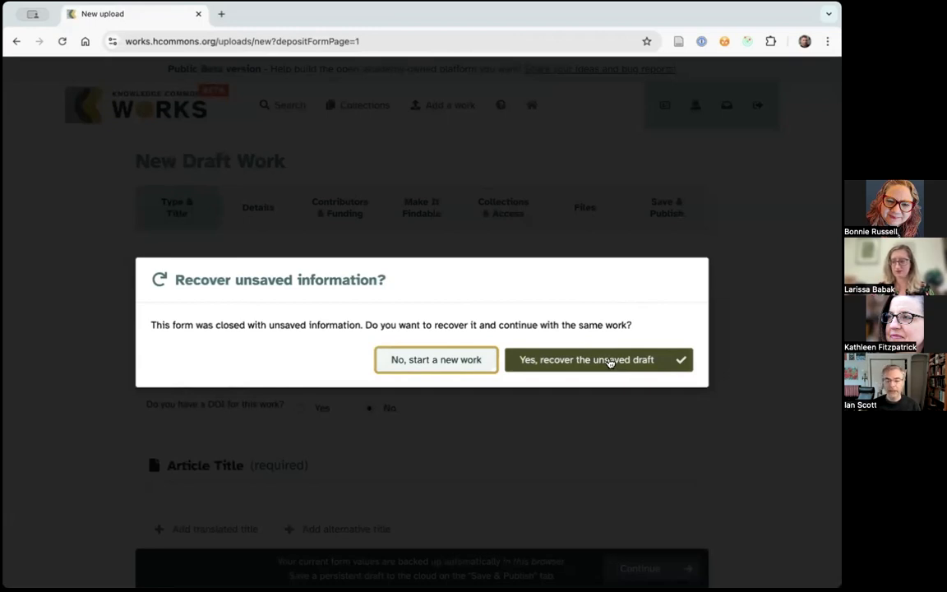
left_click(610, 362)
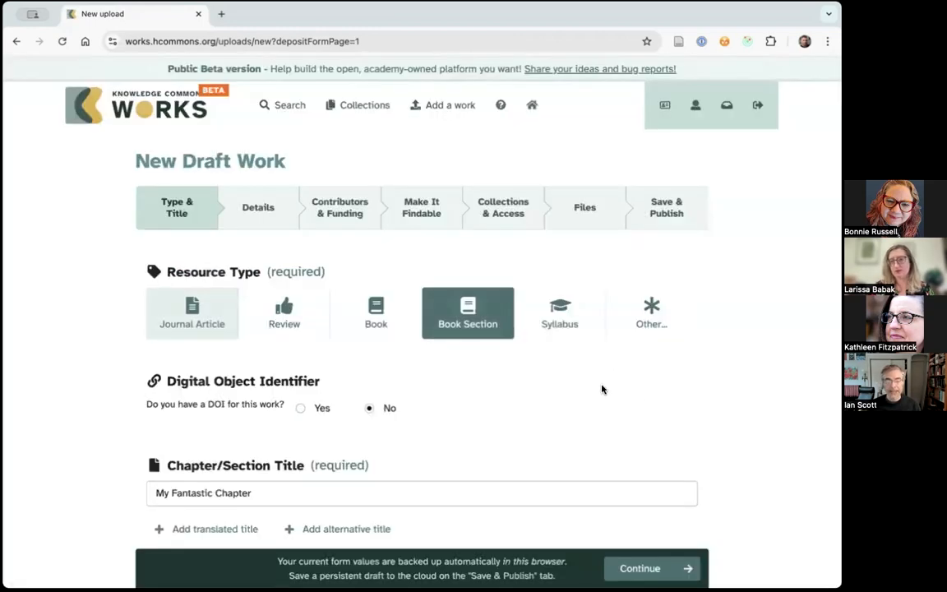
scroll(607, 384, "down", 1)
scroll(607, 383, "up", 1)
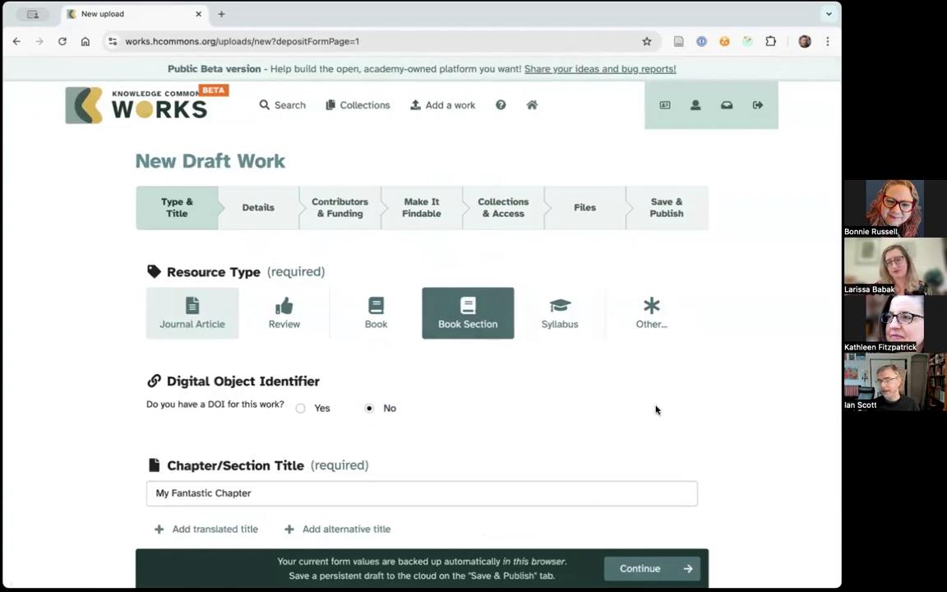
scroll(644, 410, "down", 1)
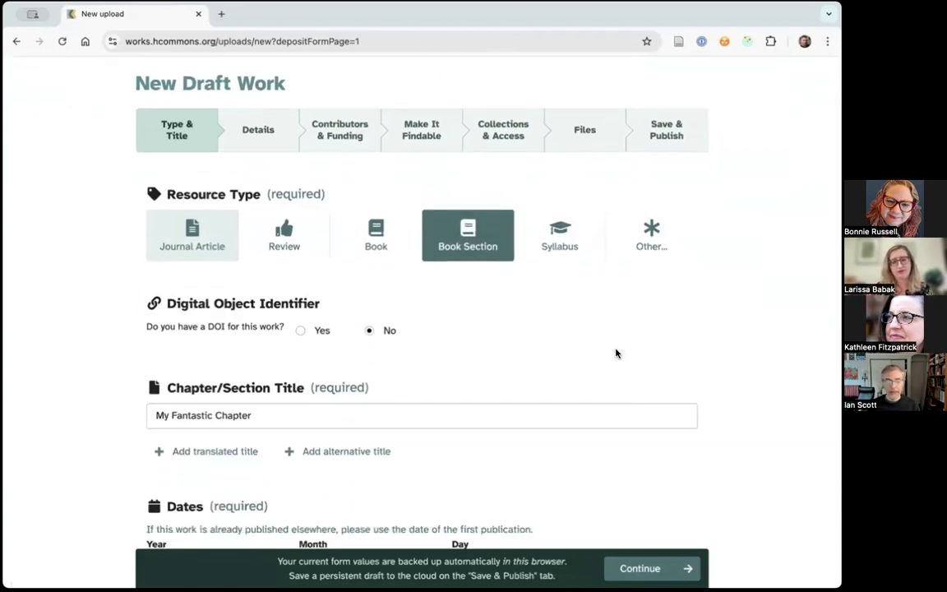
scroll(619, 352, "up", 1)
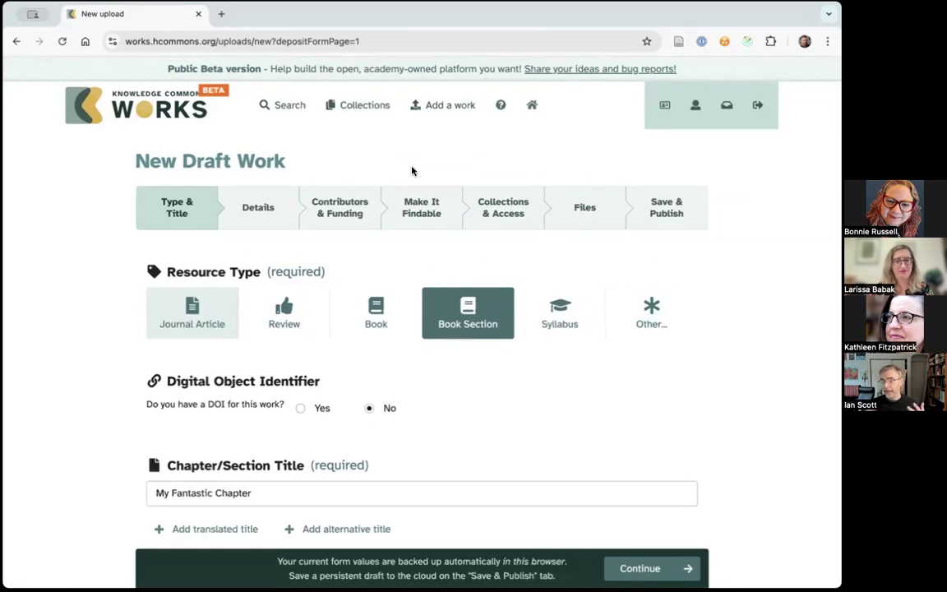
- Return to the personal dashboard's works and open the draft "My Fantastic Chapter" for editing
left_click(695, 107)
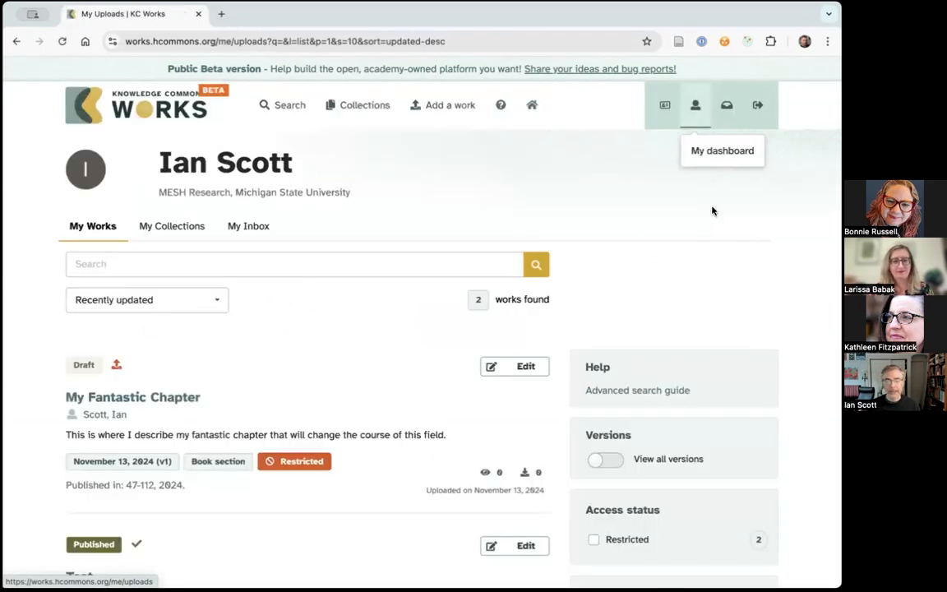
scroll(791, 271, "down", 1)
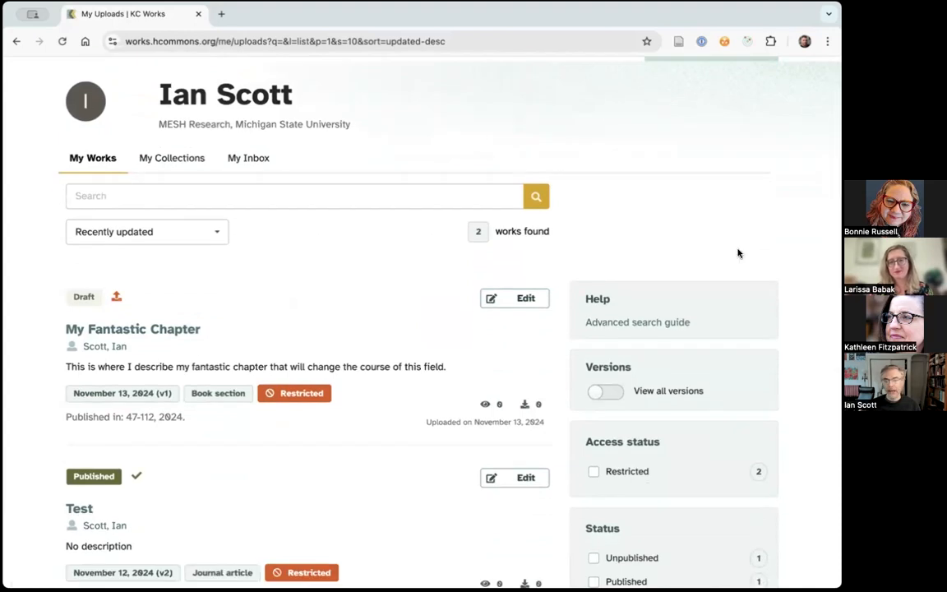
scroll(737, 246, "up", 1)
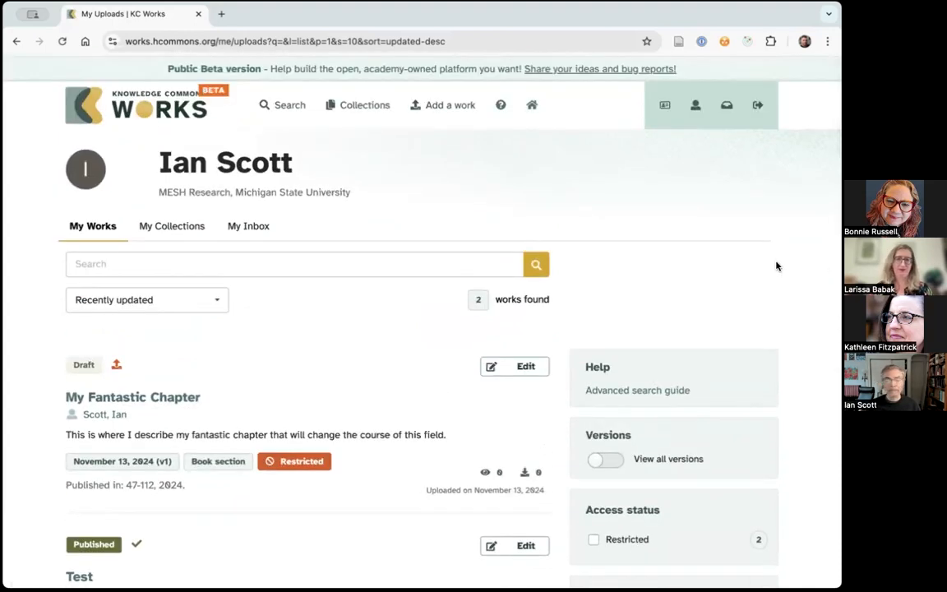
scroll(776, 264, "down", 2)
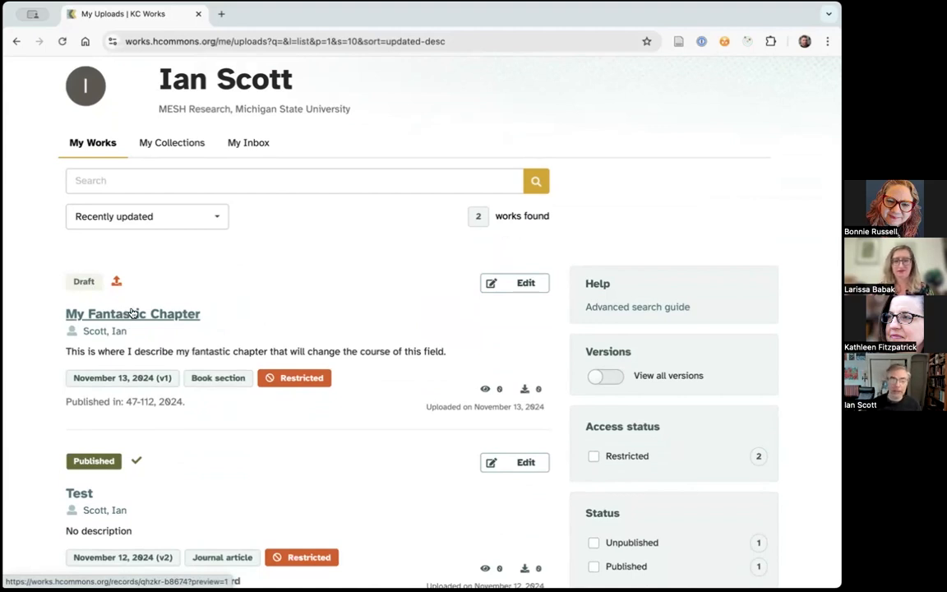
left_click(521, 285)
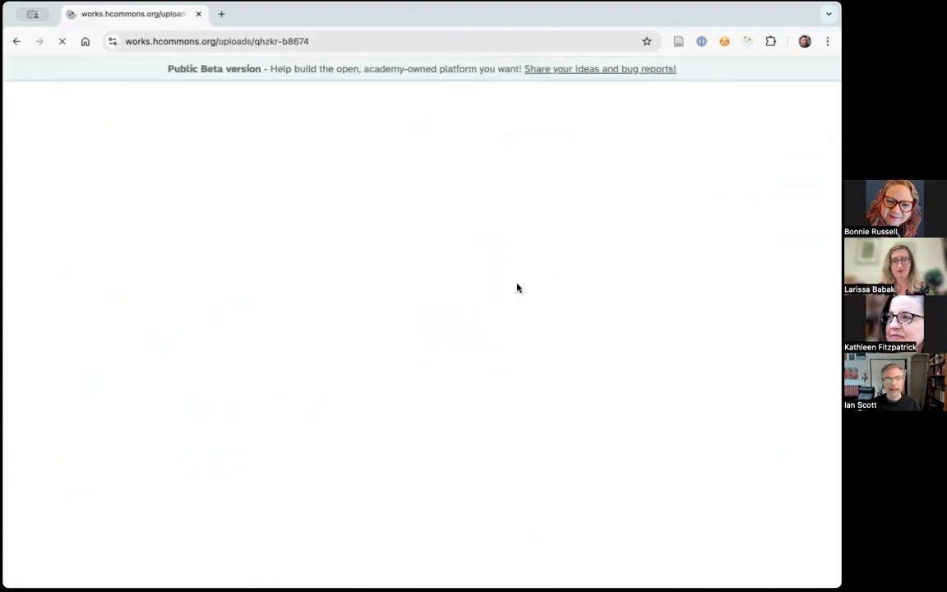
- Examine the draft's resource type, DOI, chapter title, dates and abstract fields
left_click(547, 363)
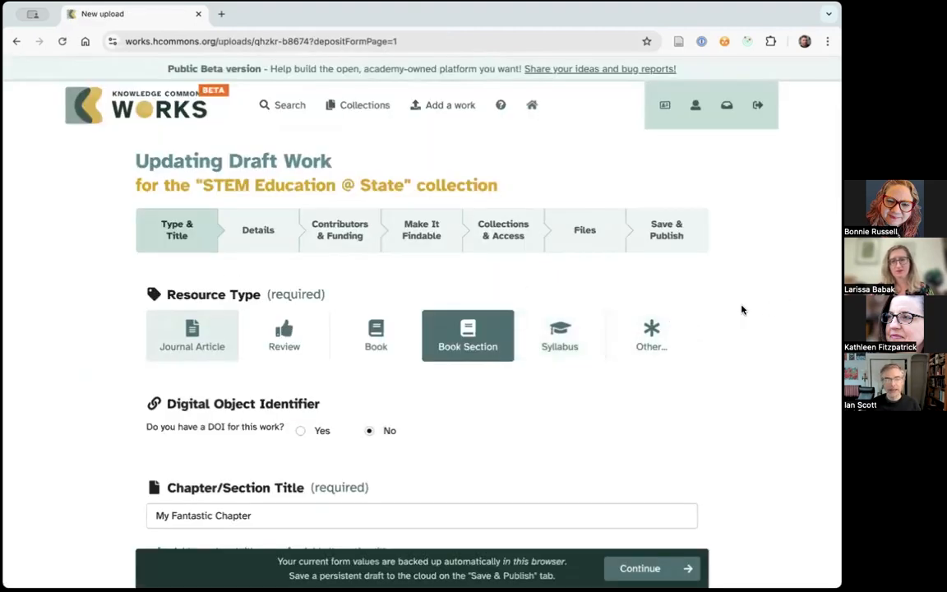
scroll(744, 307, "down", 2)
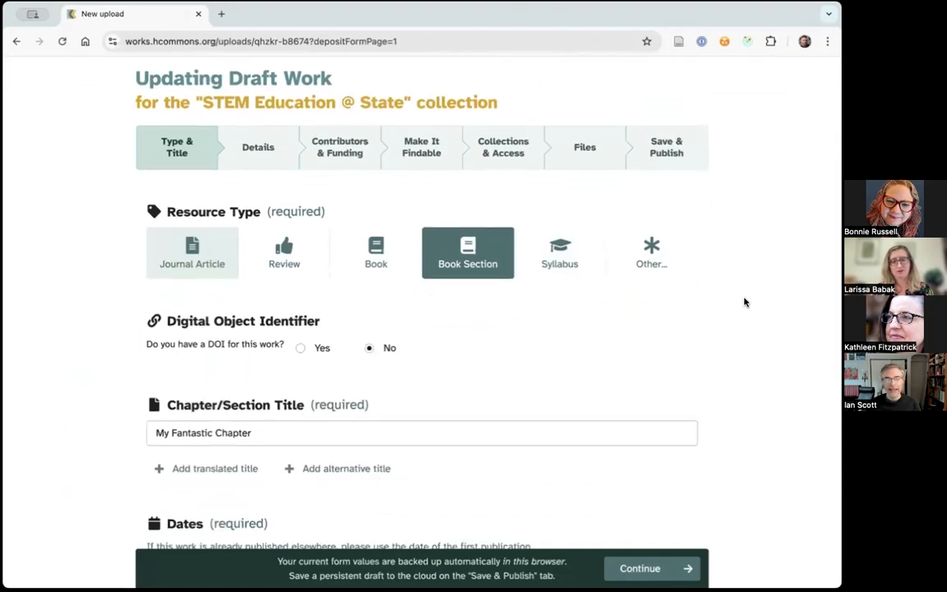
scroll(744, 303, "up", 1)
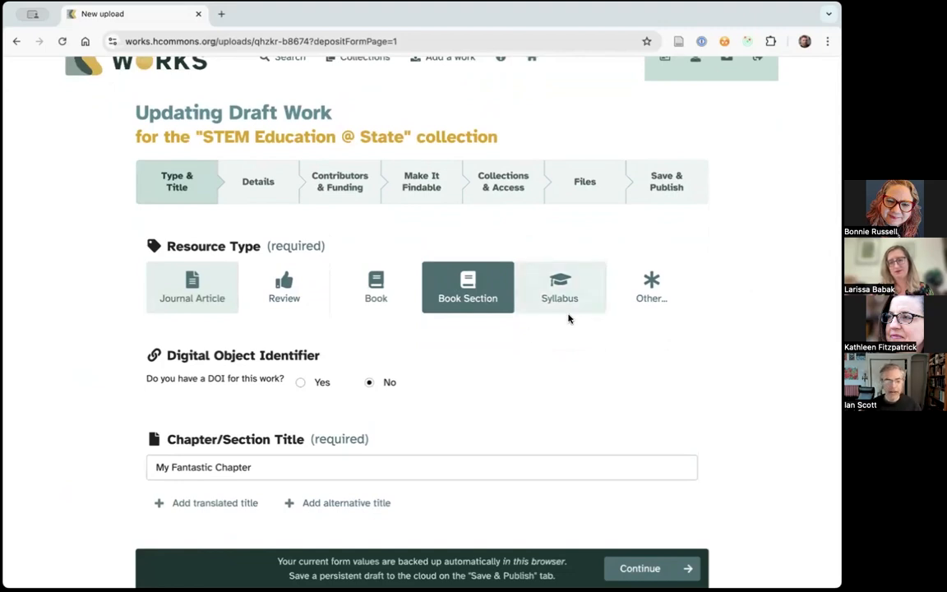
scroll(712, 333, "down", 2)
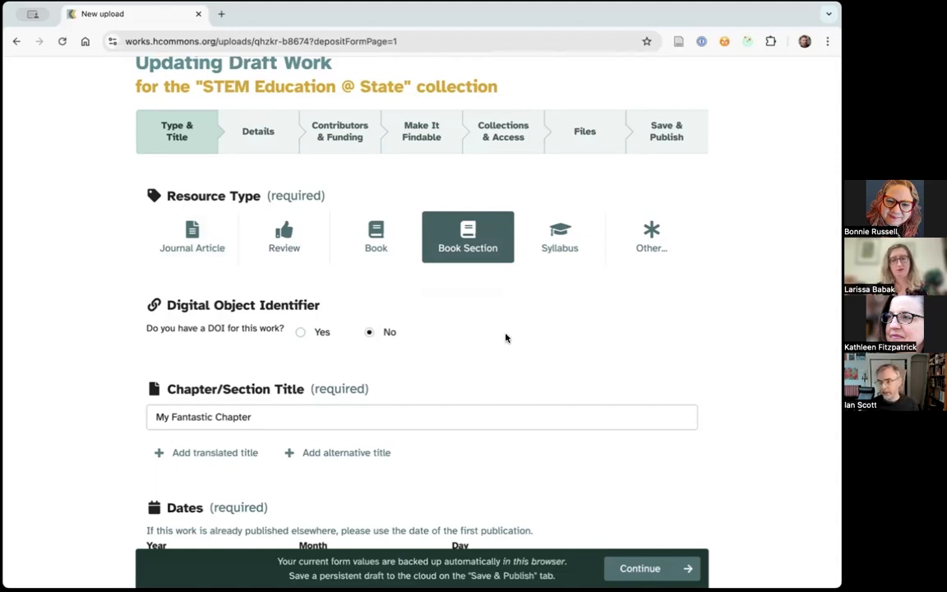
scroll(496, 353, "down", 1)
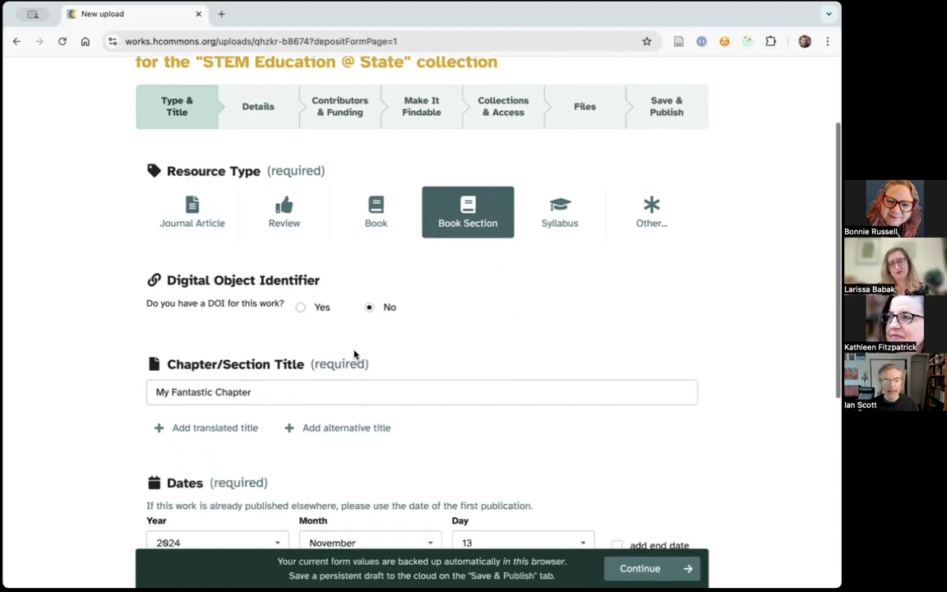
left_click(281, 391)
scroll(611, 324, "down", 3)
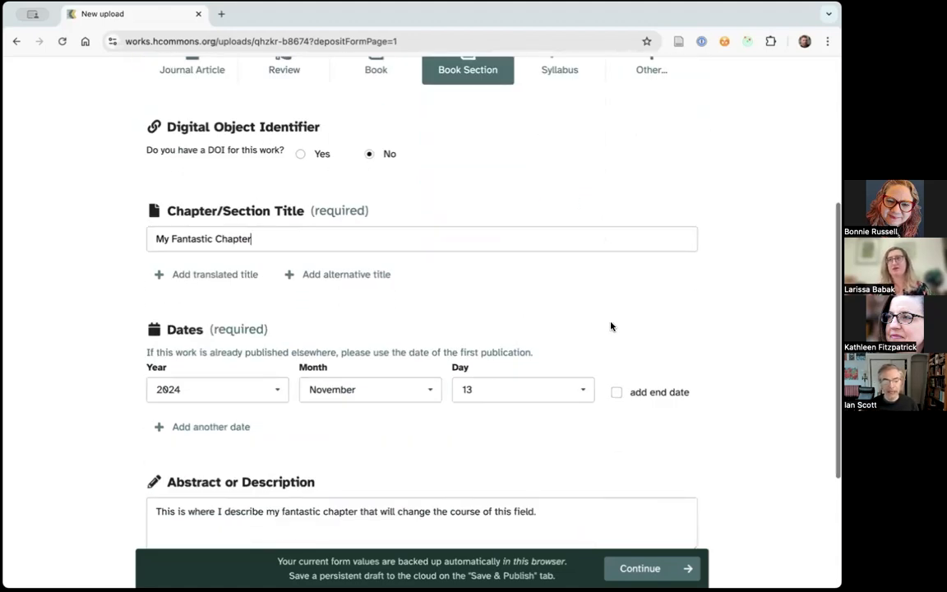
scroll(412, 429, "down", 1)
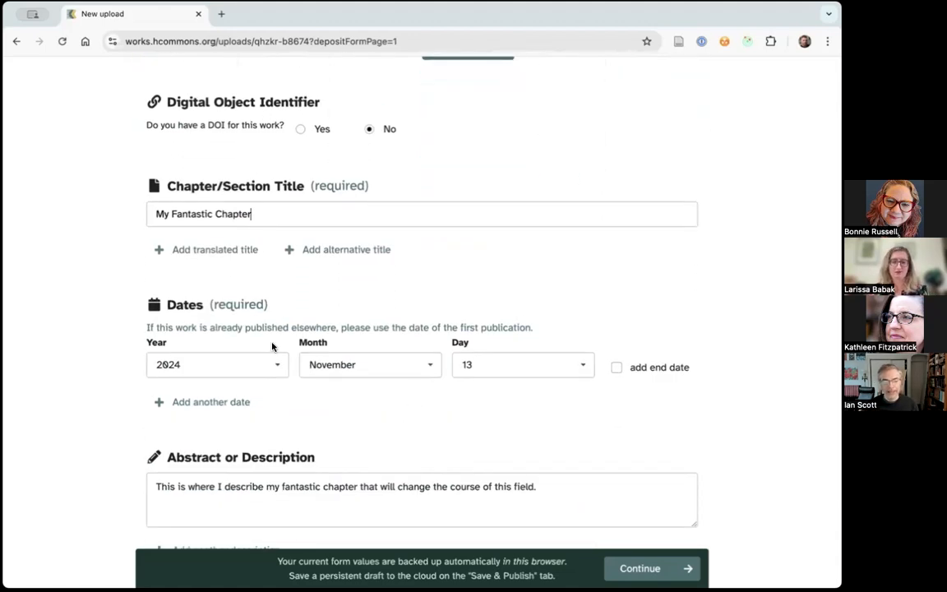
scroll(380, 493, "down", 1)
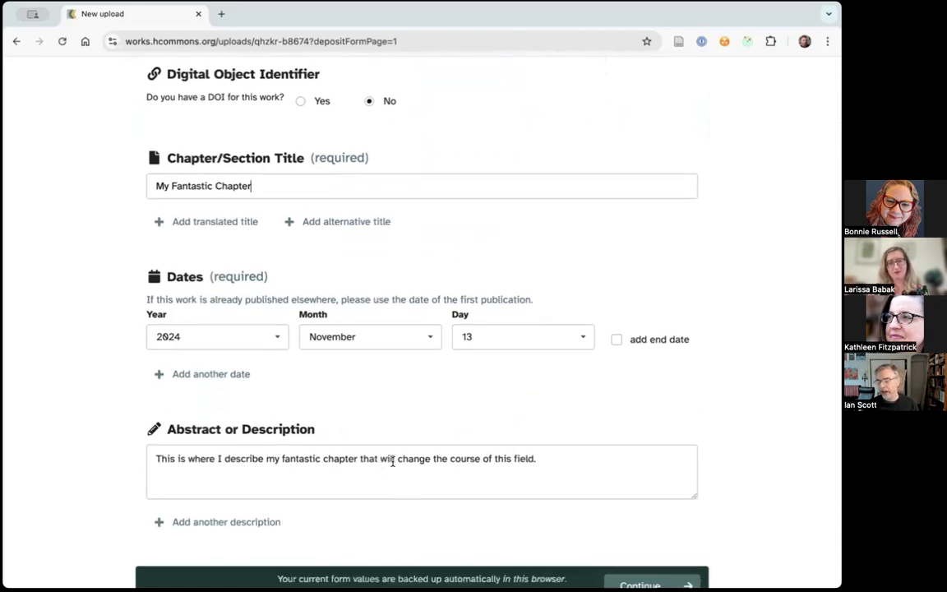
scroll(427, 448, "up", 5)
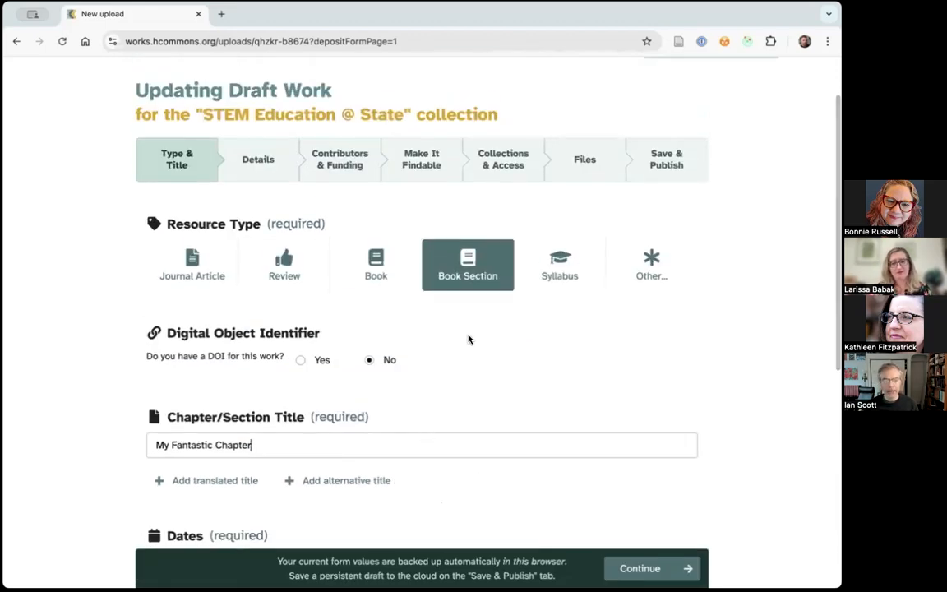
- Examine the draft's publication details for a book section, checking back briefly on its selected resource type
left_click(255, 160)
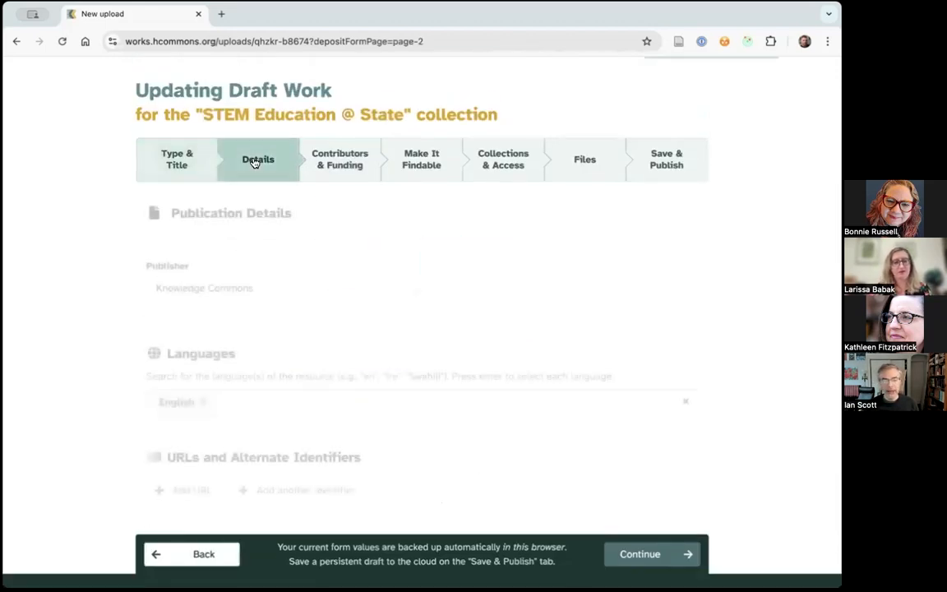
scroll(773, 327, "down", 3)
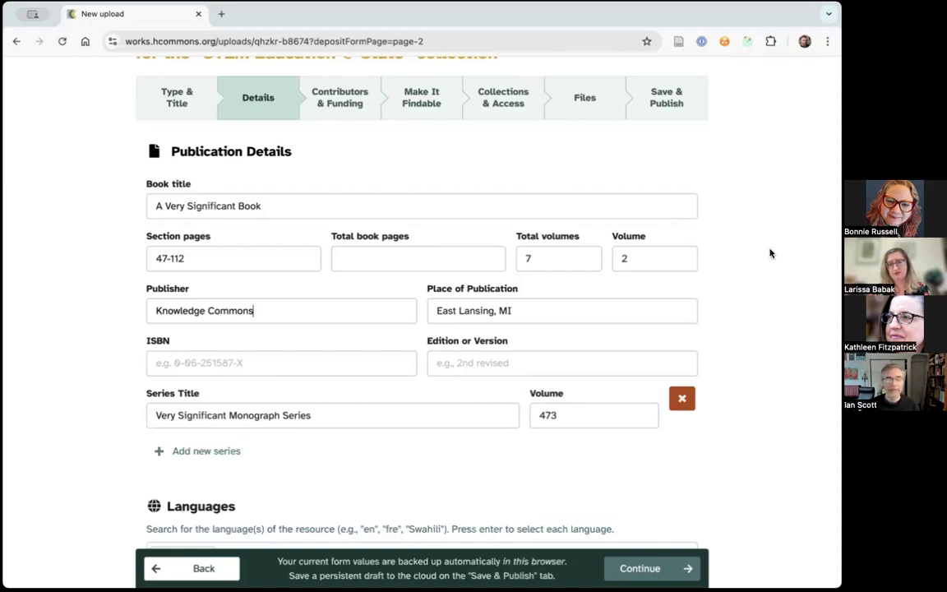
scroll(772, 251, "up", 1)
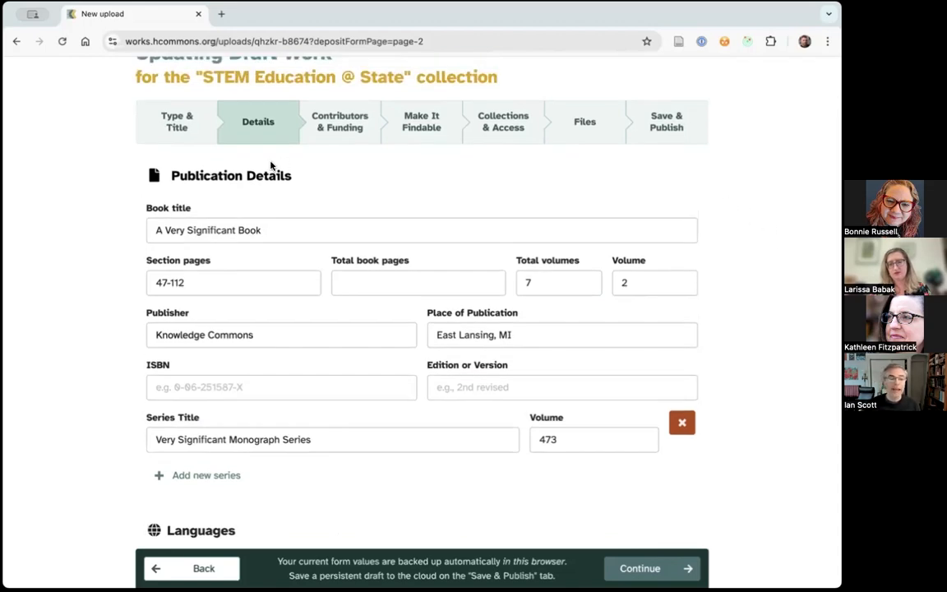
left_click(166, 123)
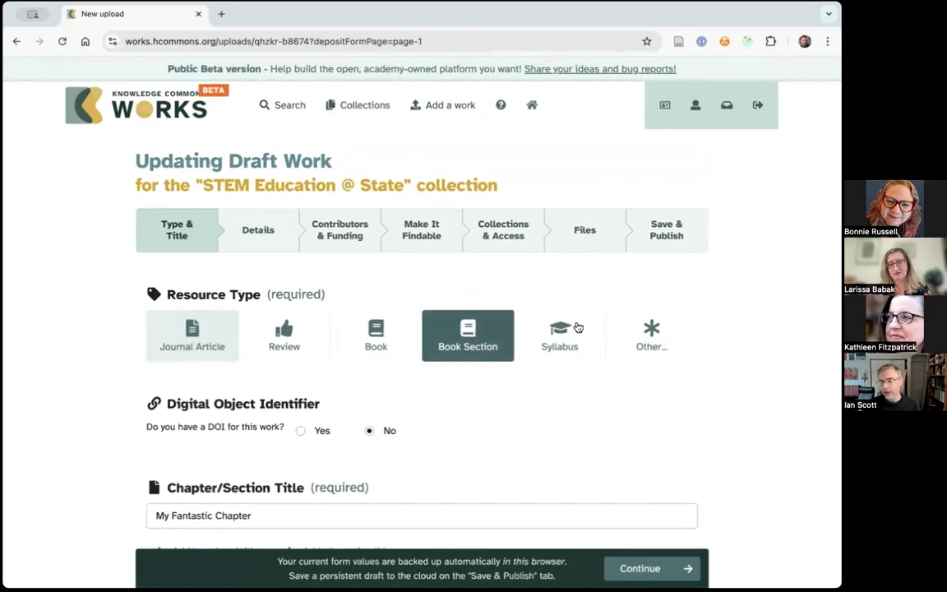
left_click(255, 236)
scroll(737, 293, "down", 3)
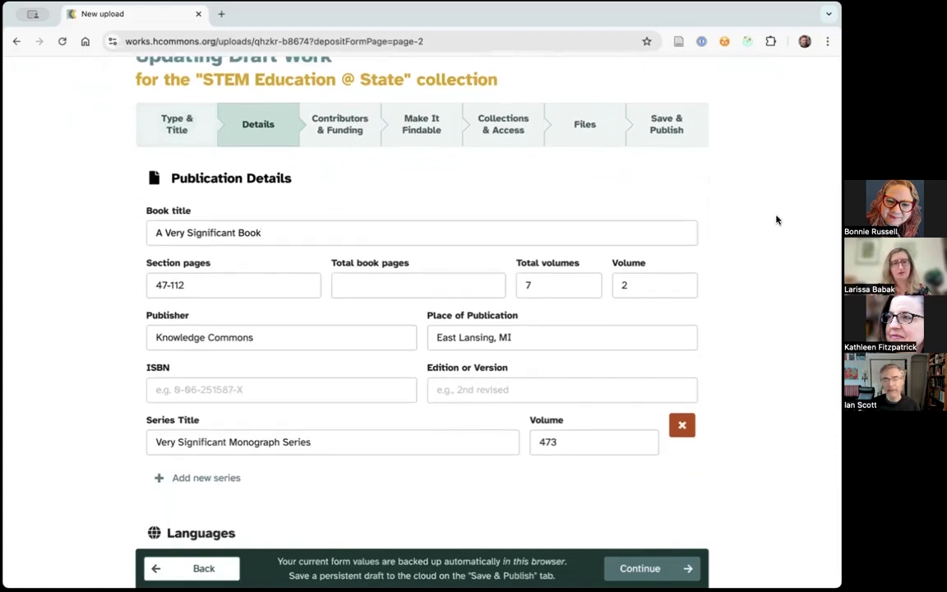
scroll(775, 220, "down", 1)
scroll(769, 220, "down", 1)
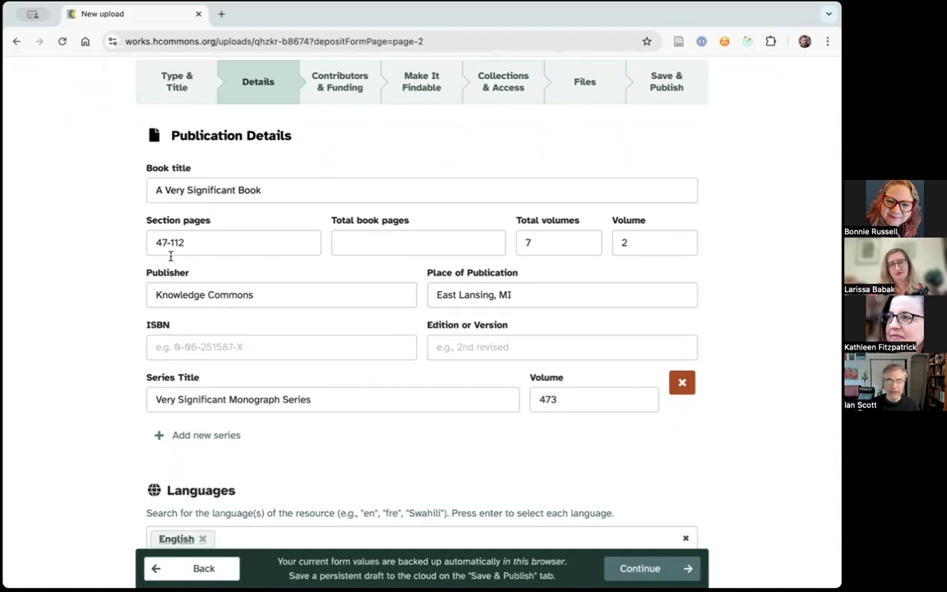
scroll(171, 257, "down", 1)
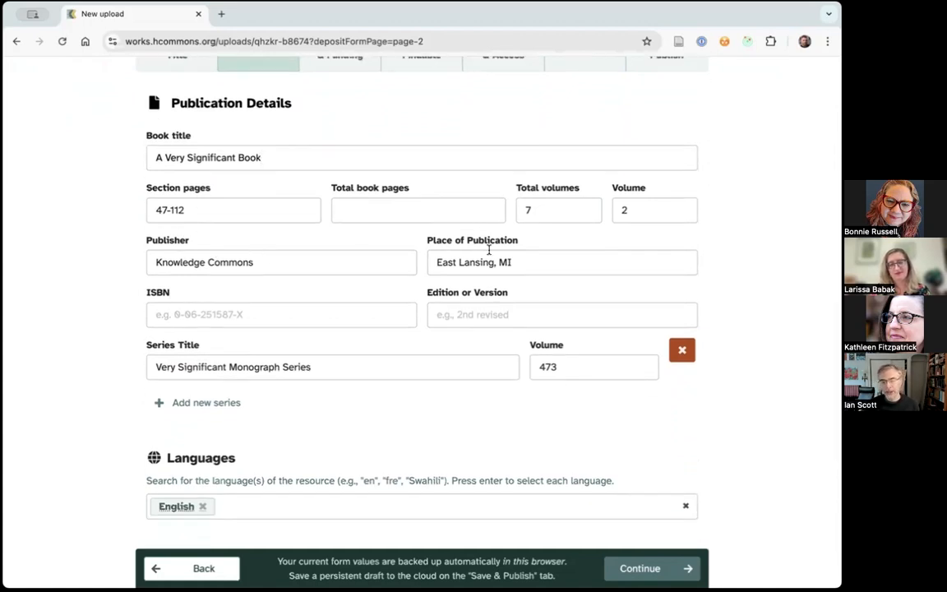
scroll(497, 237, "down", 1)
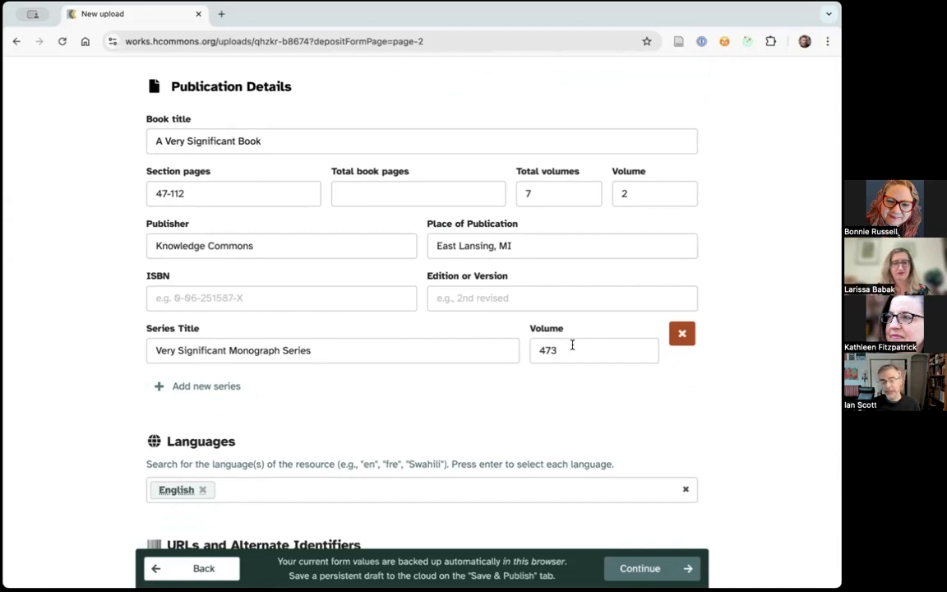
scroll(698, 300, "up", 2)
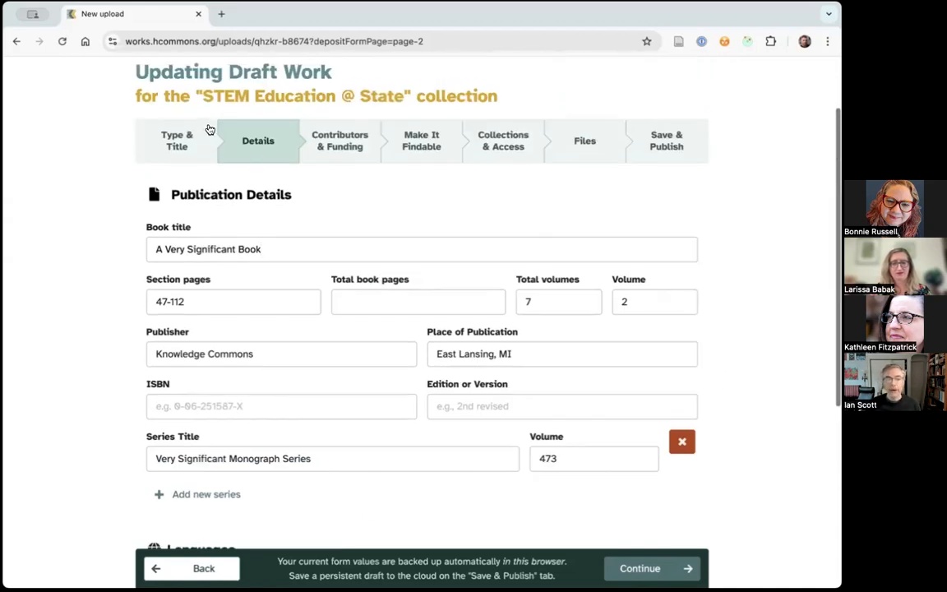
- Change the resource type to Journal Article and view the periodical details fields for that type
left_click(185, 144)
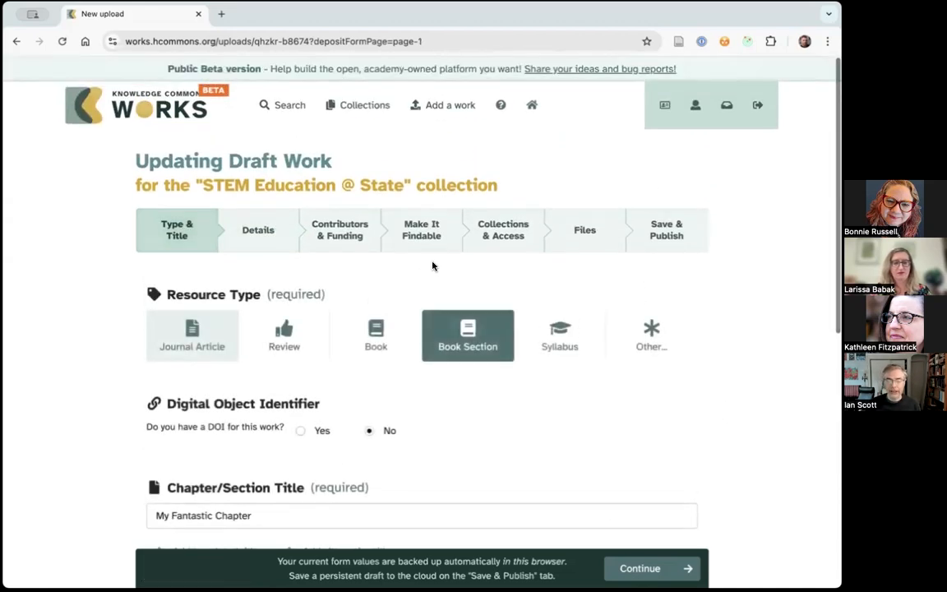
left_click(198, 343)
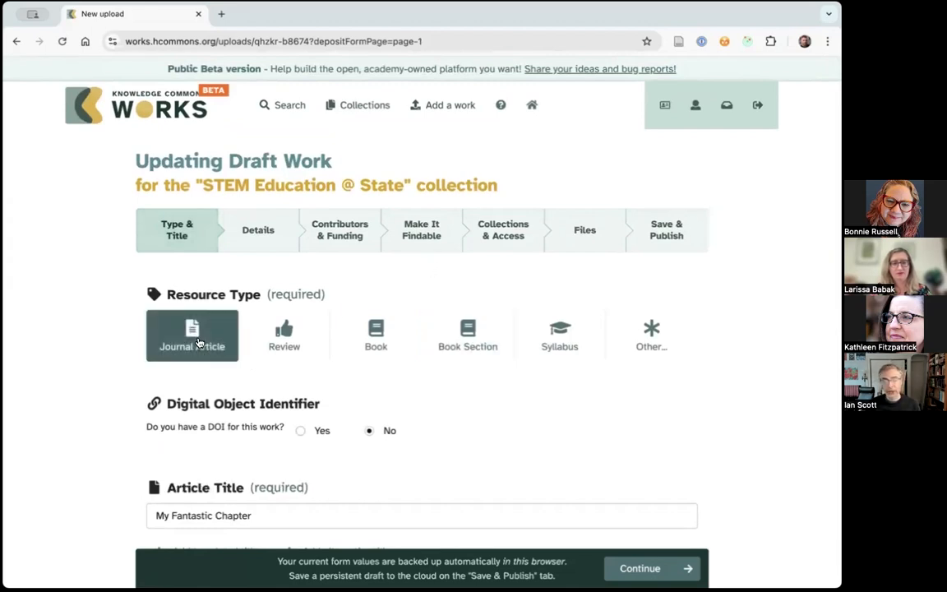
left_click(271, 232)
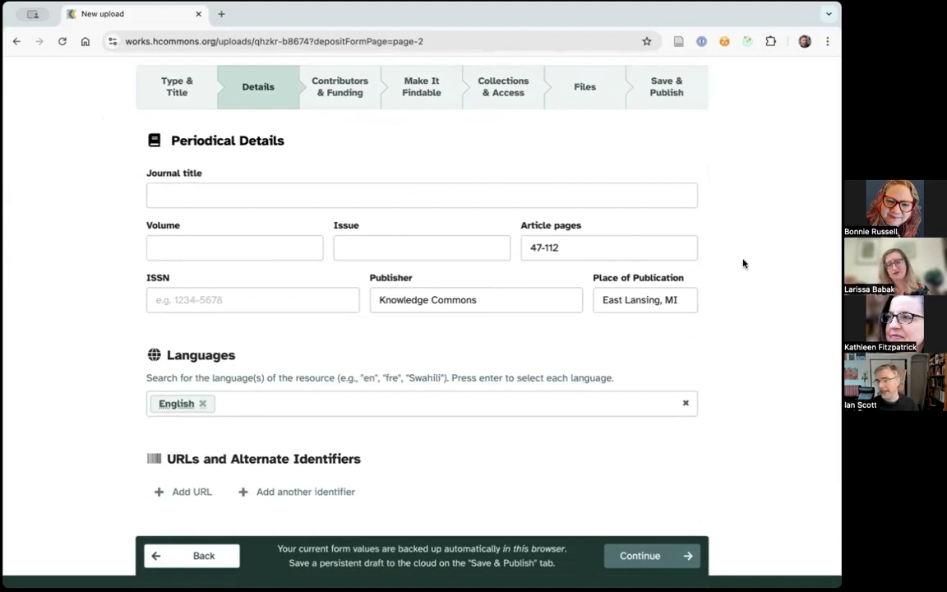
scroll(744, 259, "up", 1)
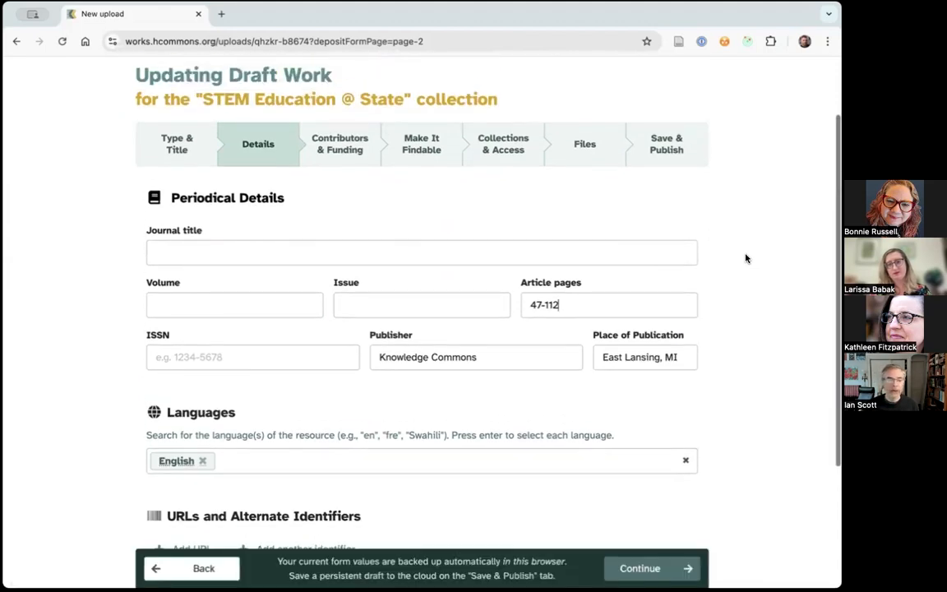
- Browse the list of other resource types, from audiovisual to text documents, and set the type back to Book Section
left_click(174, 148)
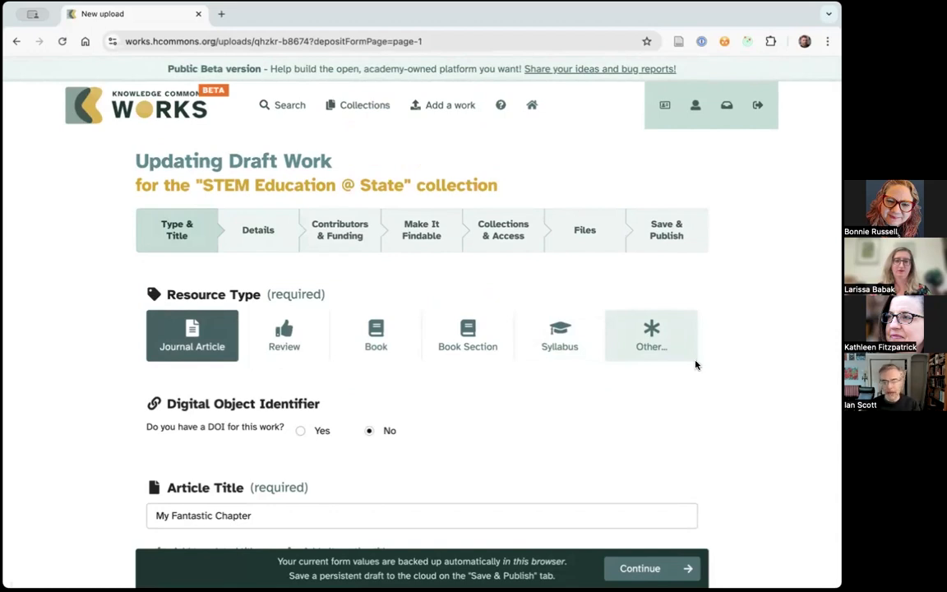
left_click(677, 333)
scroll(747, 349, "down", 5)
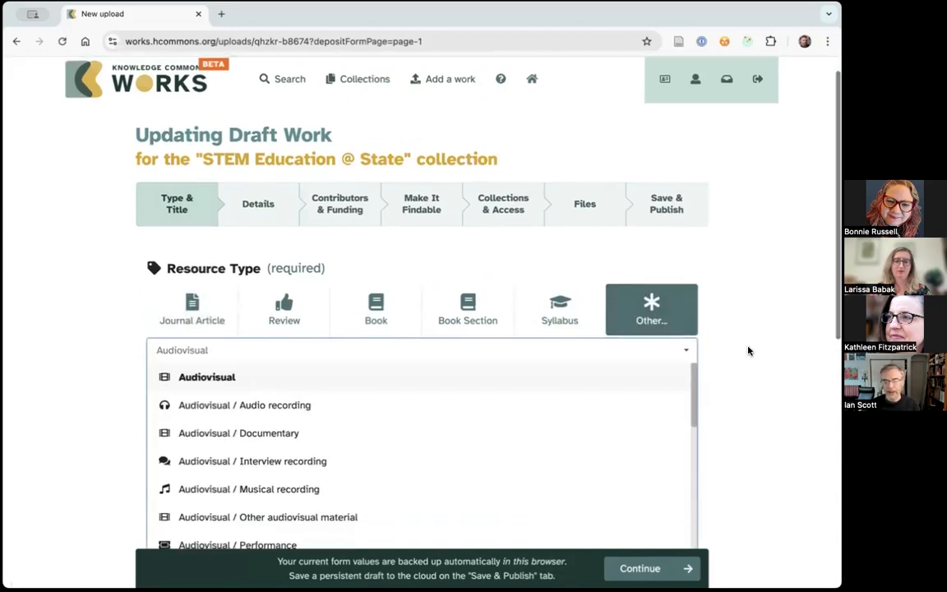
scroll(498, 378, "down", 2)
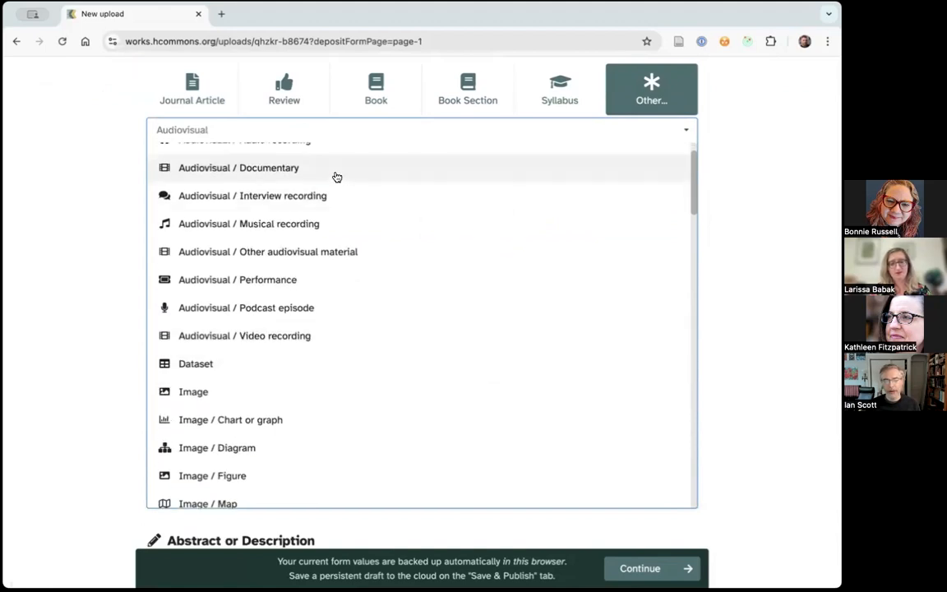
scroll(413, 349, "down", 10)
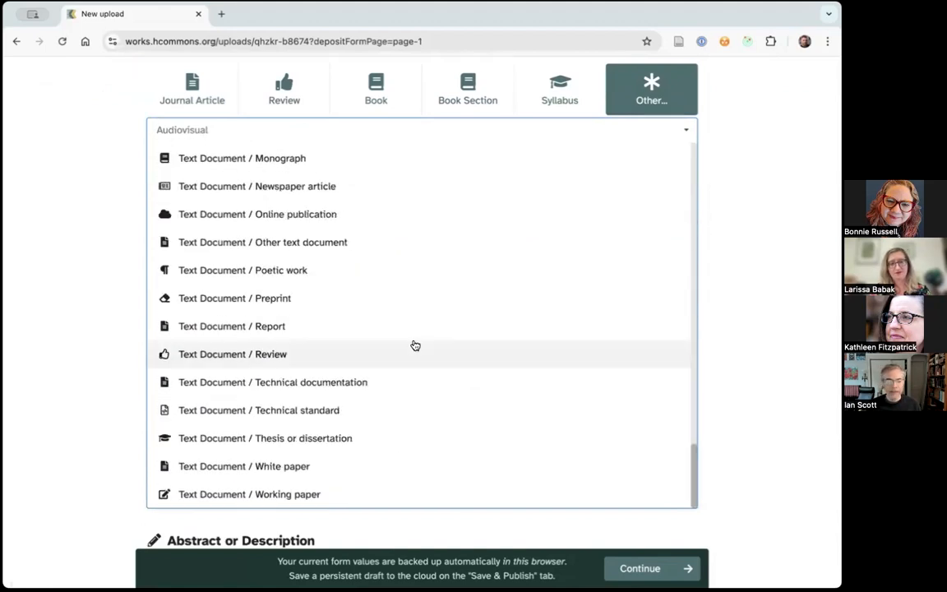
scroll(415, 345, "up", 2)
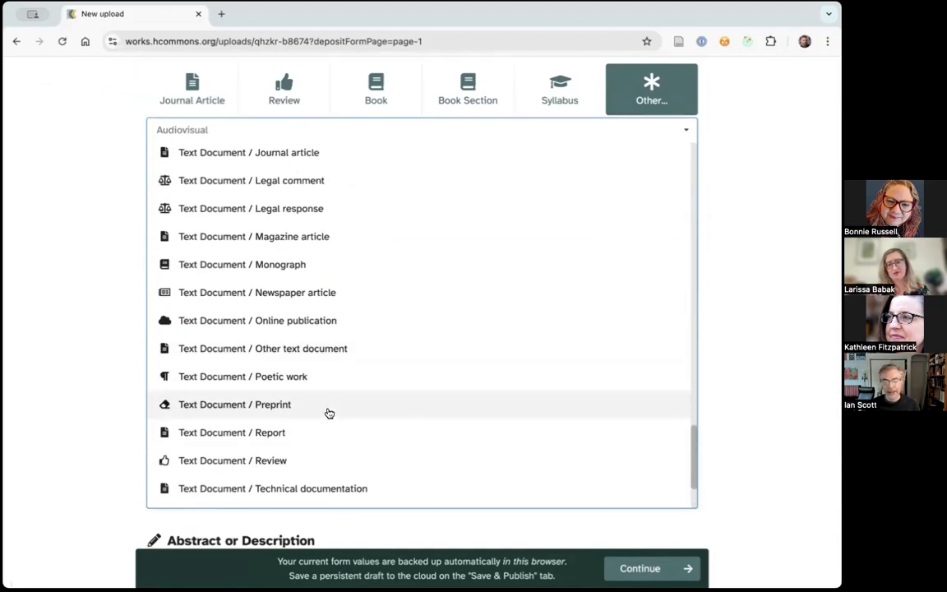
scroll(493, 334, "up", 1)
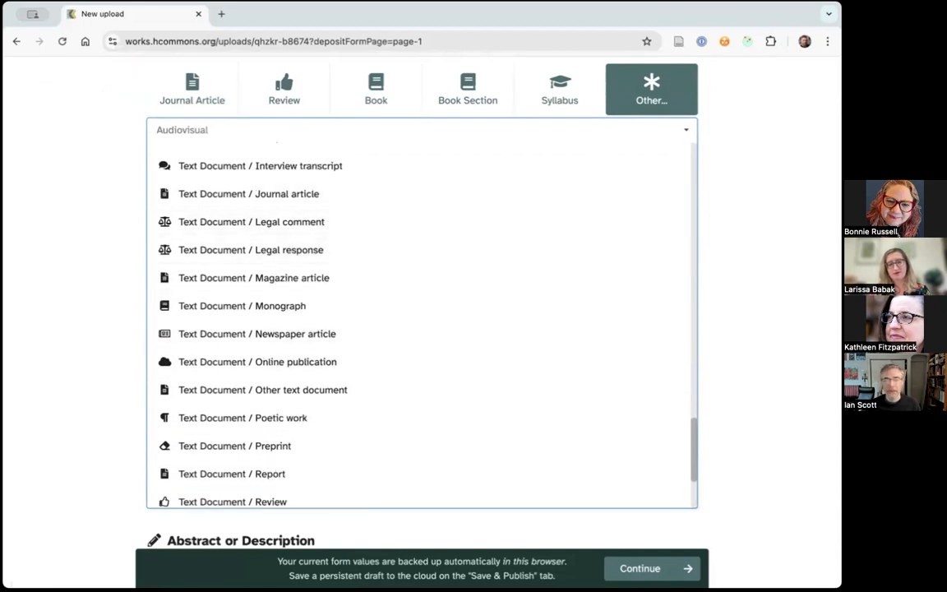
left_click(781, 254)
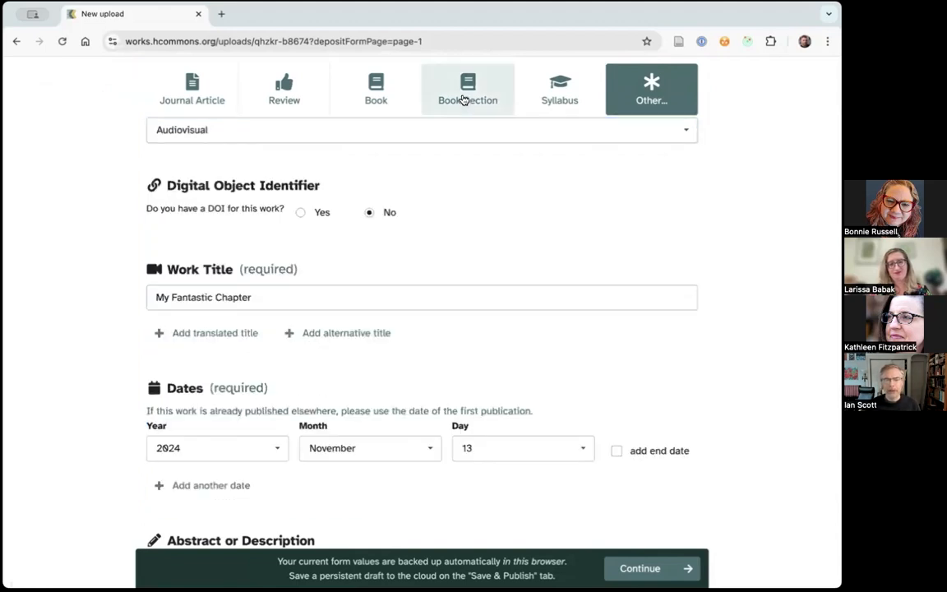
left_click(463, 99)
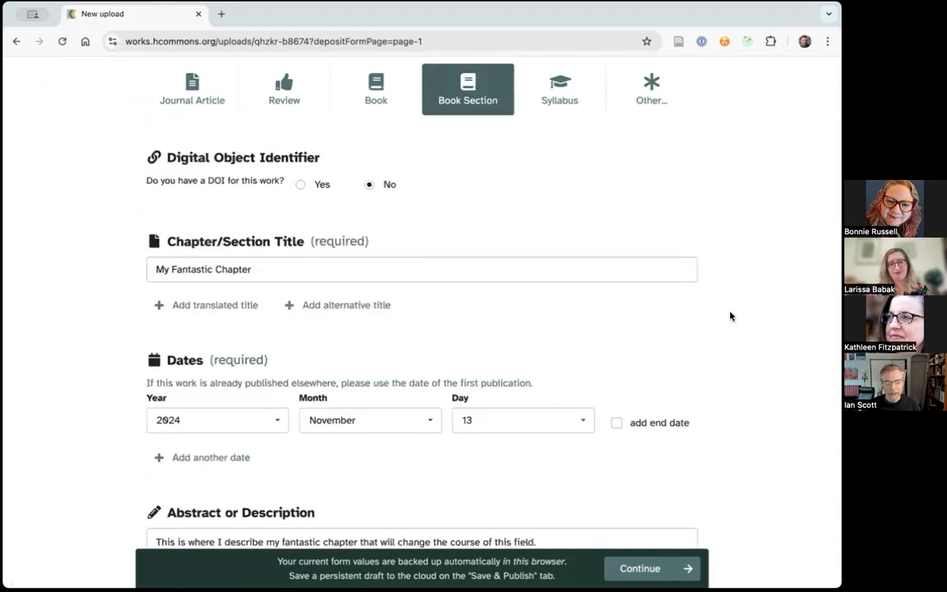
- Review the book section's publication details, languages and alternate identifiers, and continue to the contributors and funding page
scroll(729, 315, "up", 3)
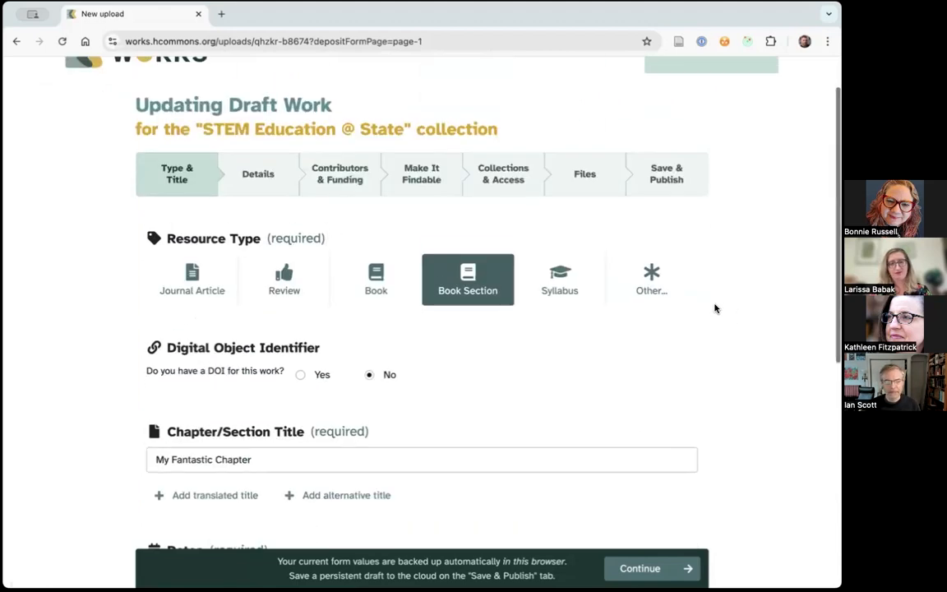
left_click(264, 176)
scroll(754, 329, "down", 3)
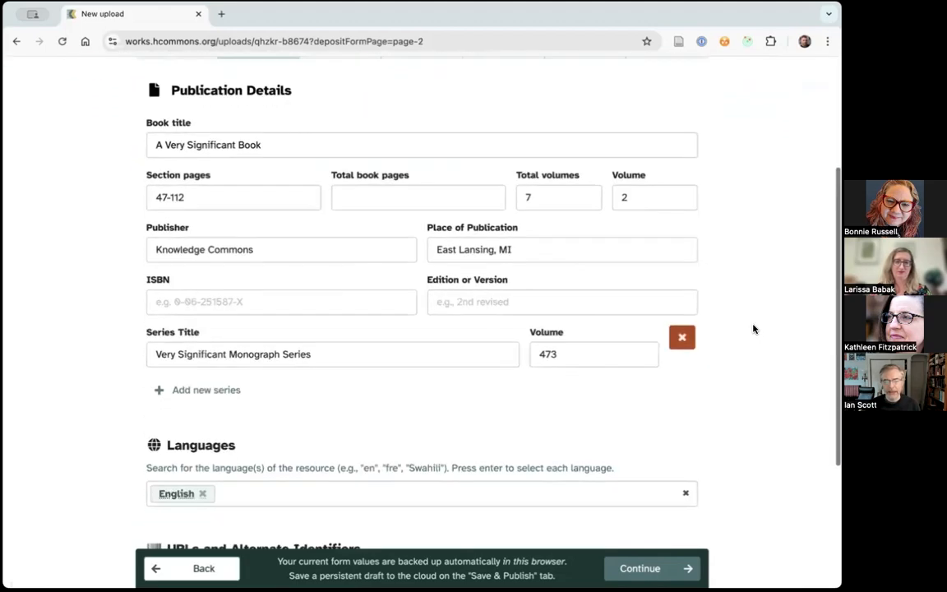
scroll(752, 329, "down", 1)
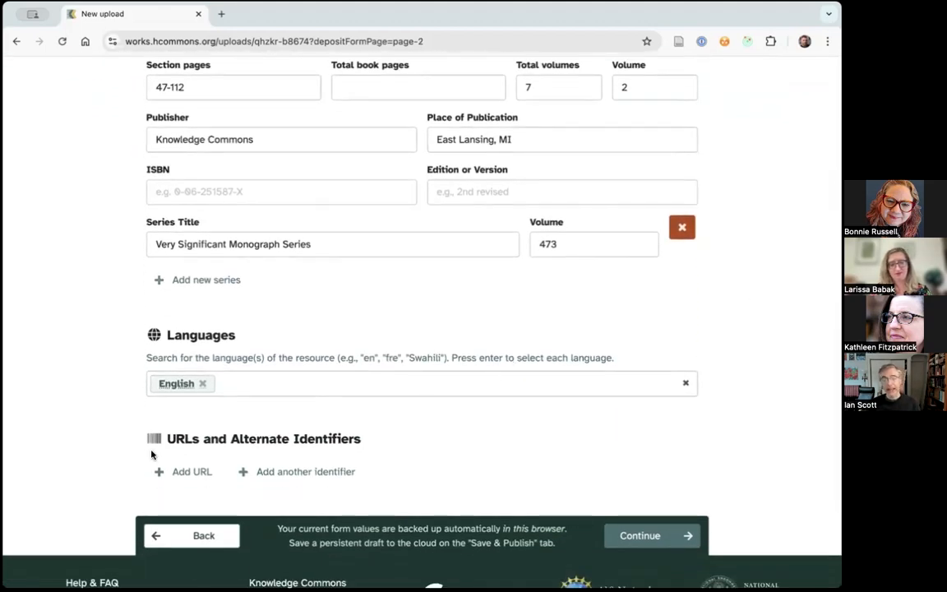
scroll(619, 392, "up", 3)
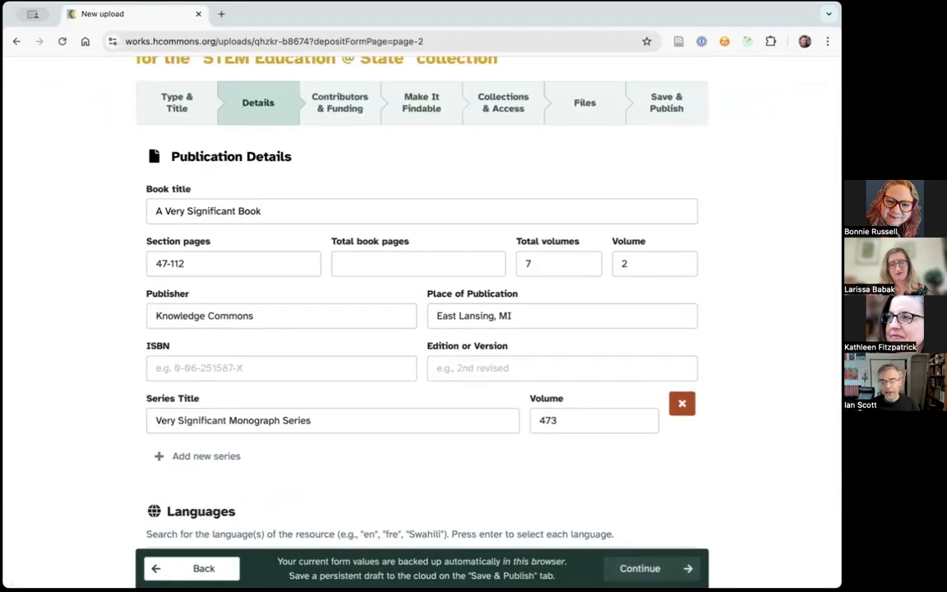
left_click(640, 568)
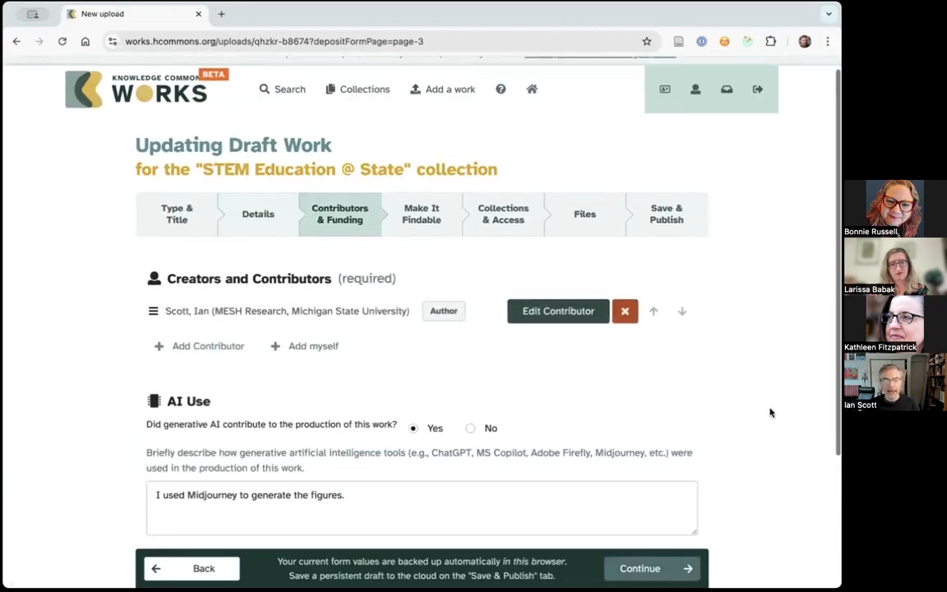
- Remove the listed author from the creators and contributors and open a prefilled contributor entry for yourself
scroll(768, 387, "down", 1)
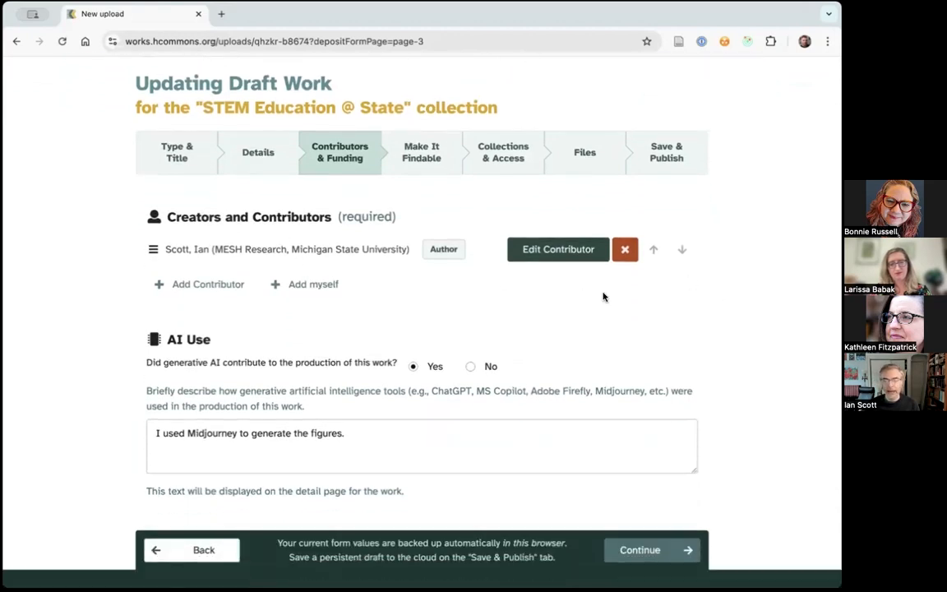
left_click(625, 252)
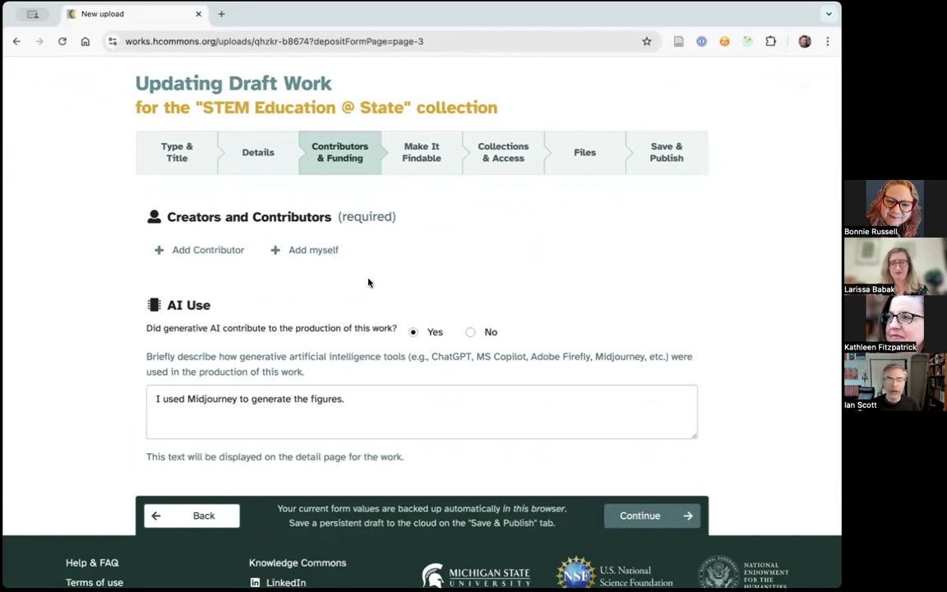
left_click(310, 257)
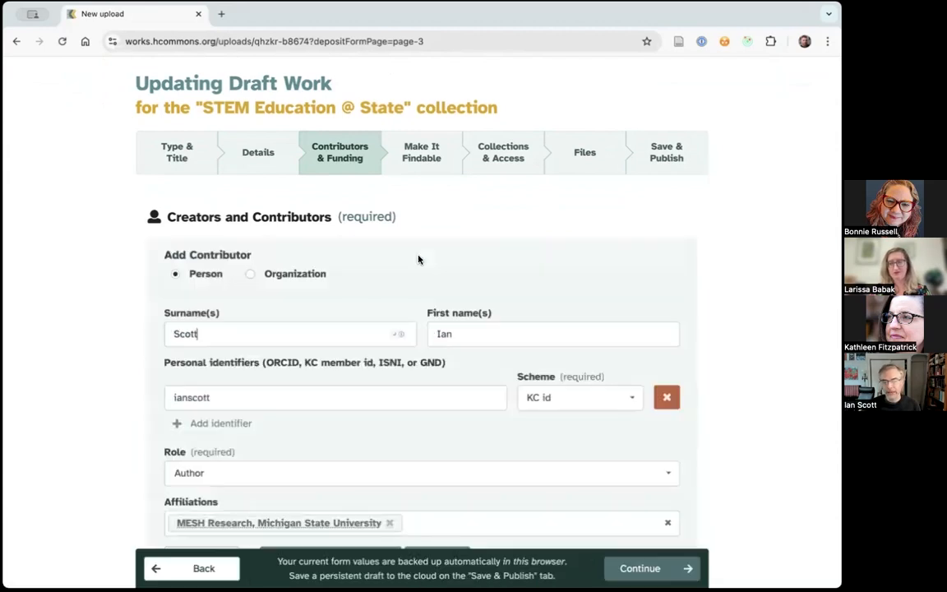
left_click(793, 319)
- Review the contributor entry's personal identifier and affiliation fields, and browse the available contributor roles
scroll(793, 316, "down", 1)
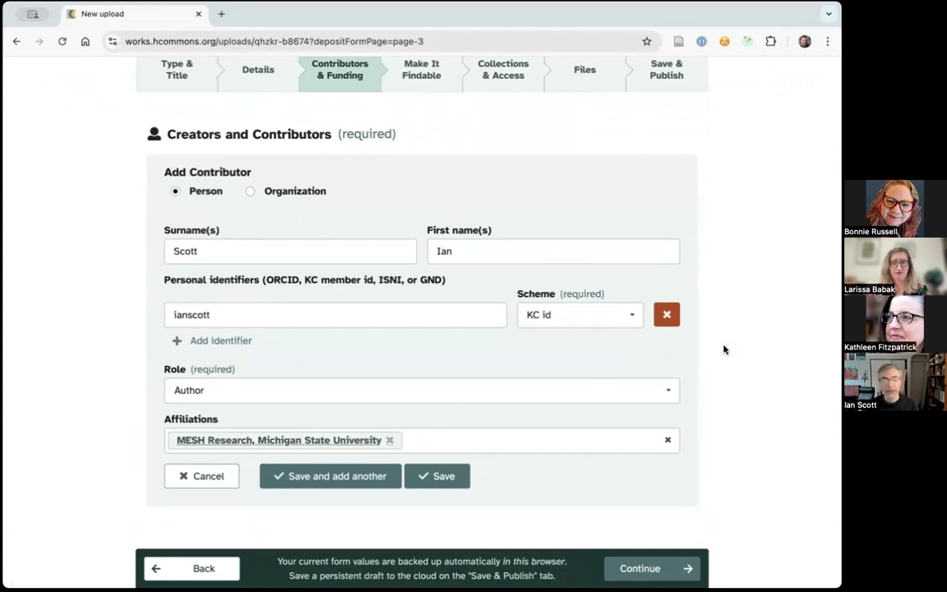
scroll(615, 345, "down", 1)
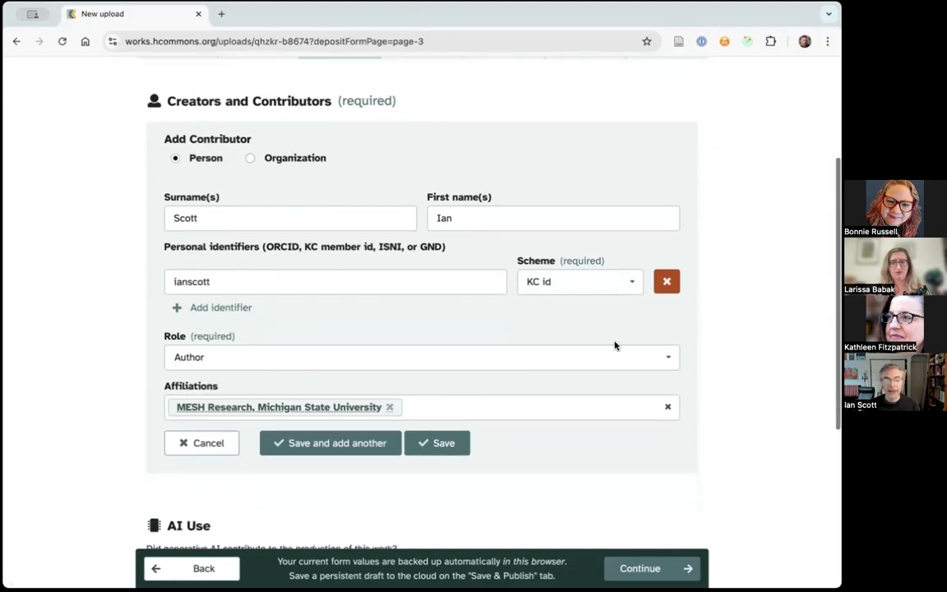
left_click(529, 353)
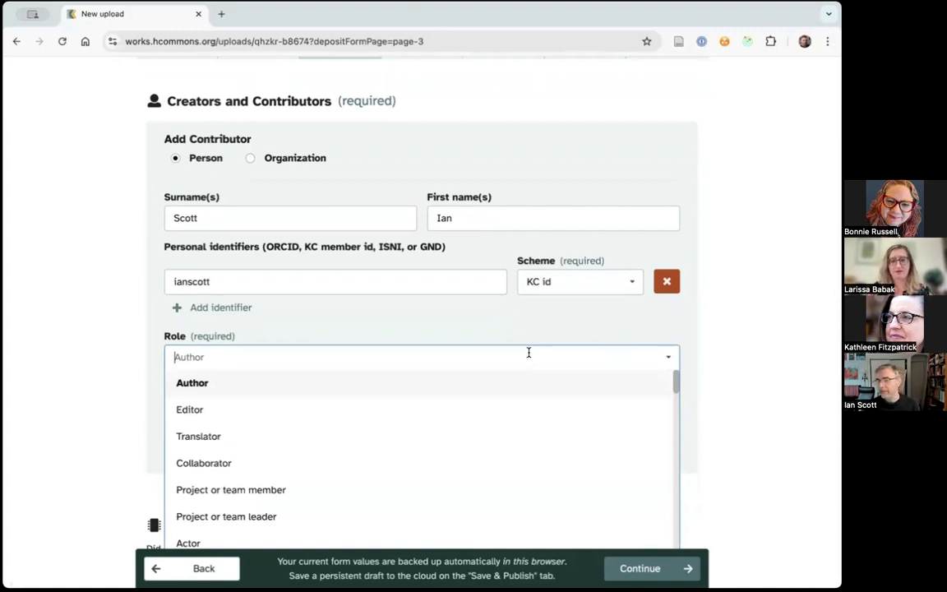
left_click(735, 377)
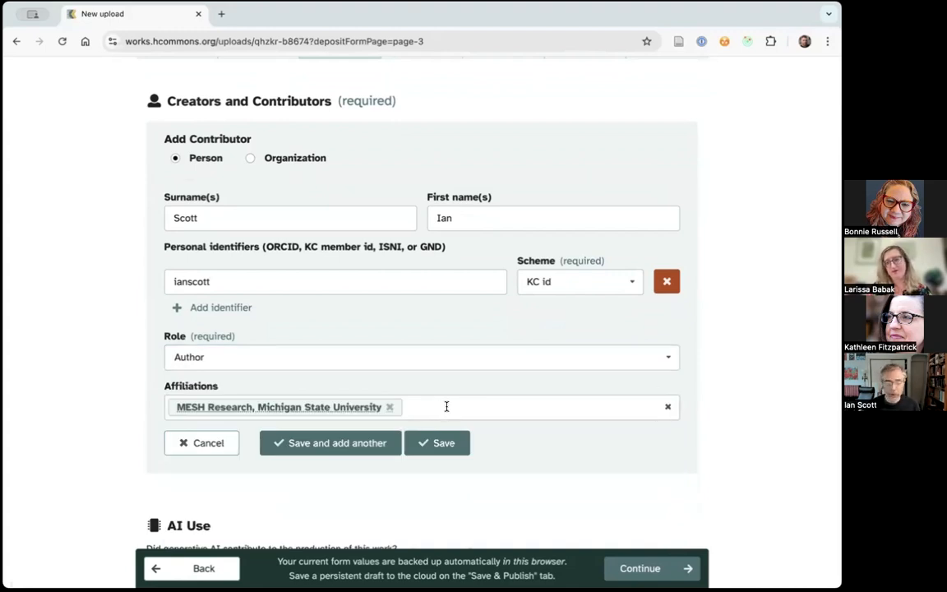
- Review the AI Use question with its answer Yes and its description, and continue to the Make It Findable page
scroll(778, 406, "down", 1)
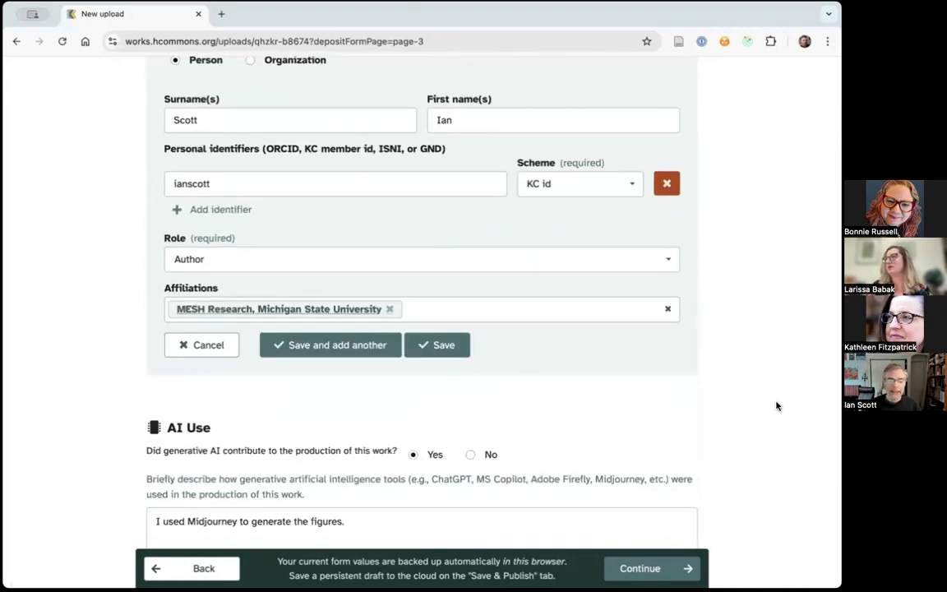
scroll(731, 428, "down", 1)
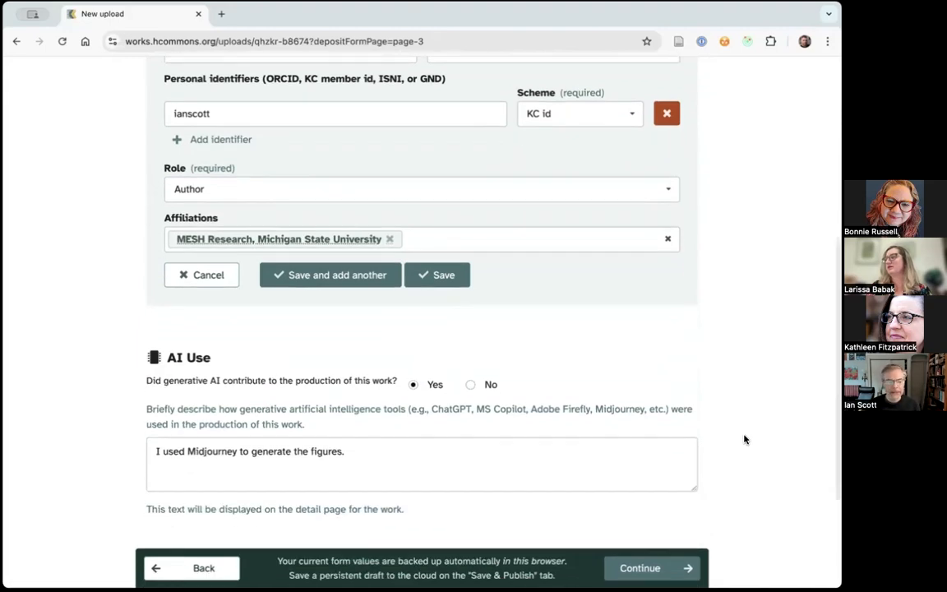
scroll(745, 440, "down", 1)
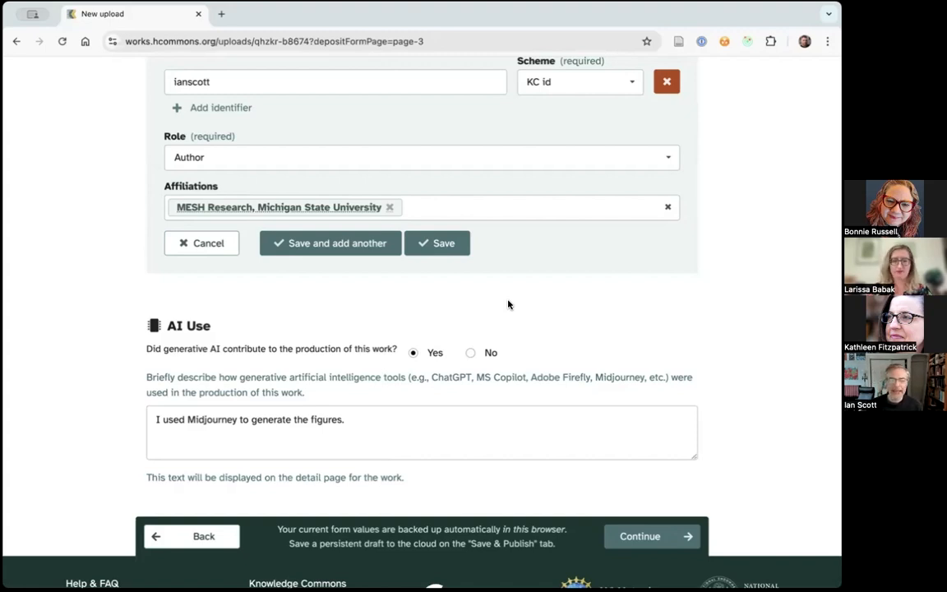
left_click(422, 359)
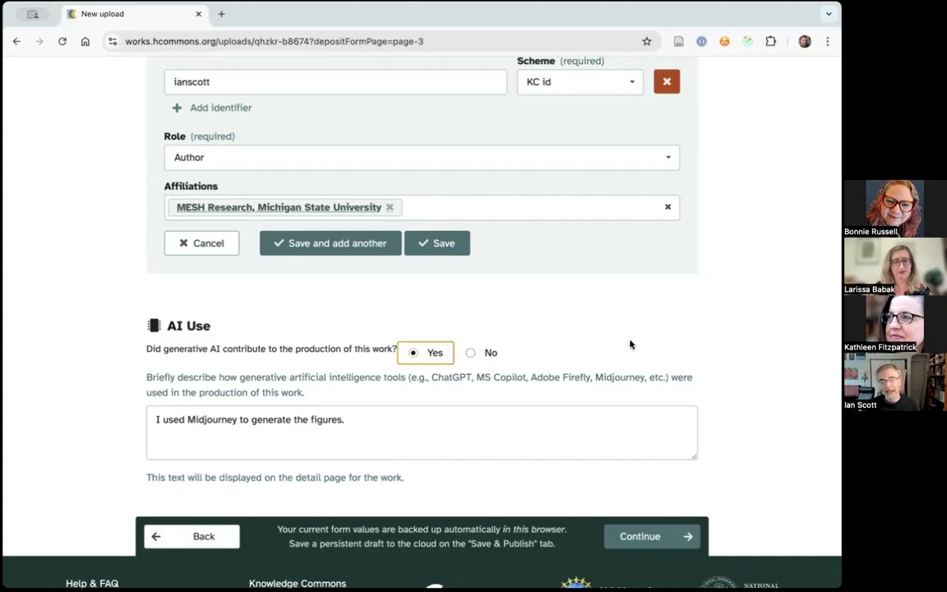
scroll(657, 341, "down", 1)
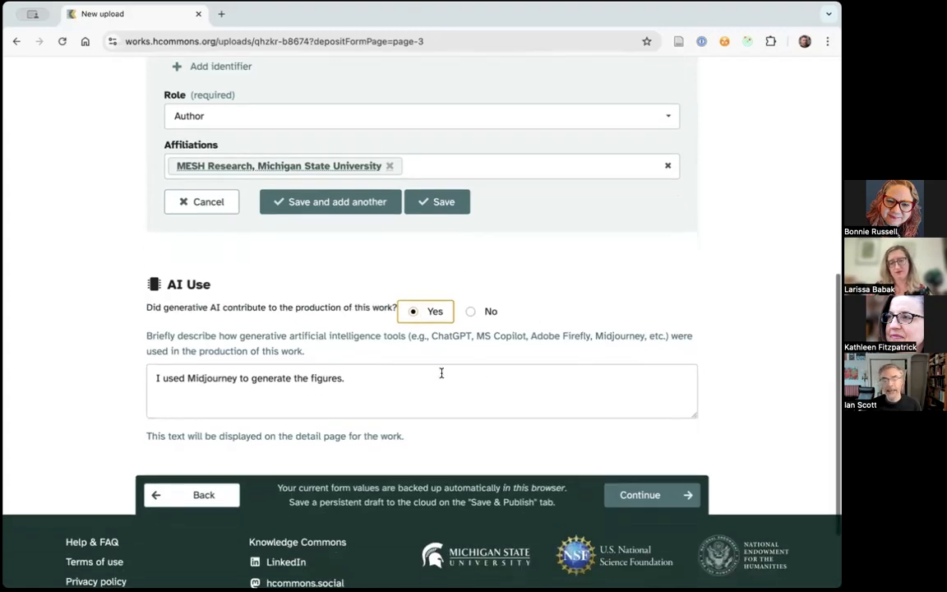
left_click(445, 382)
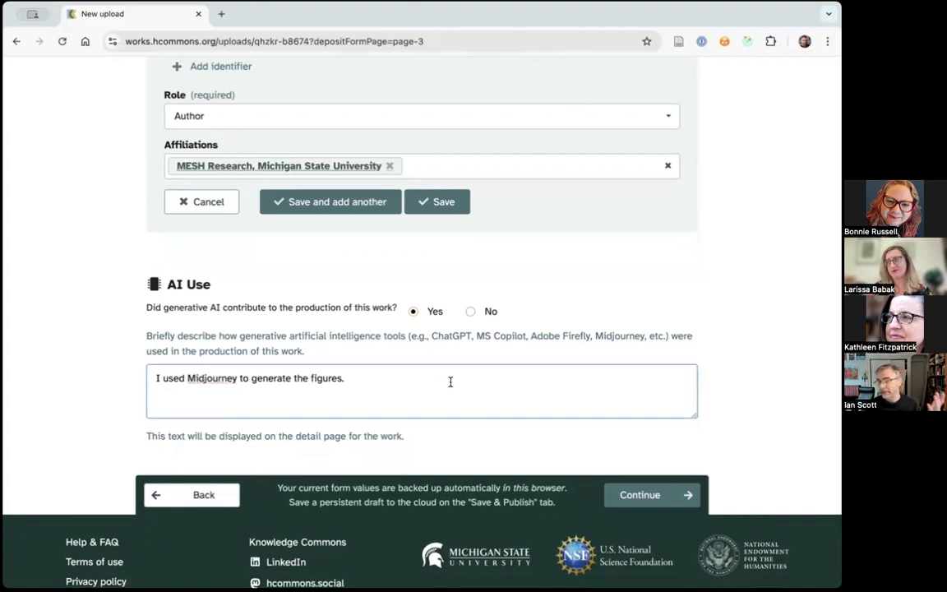
left_click(631, 490)
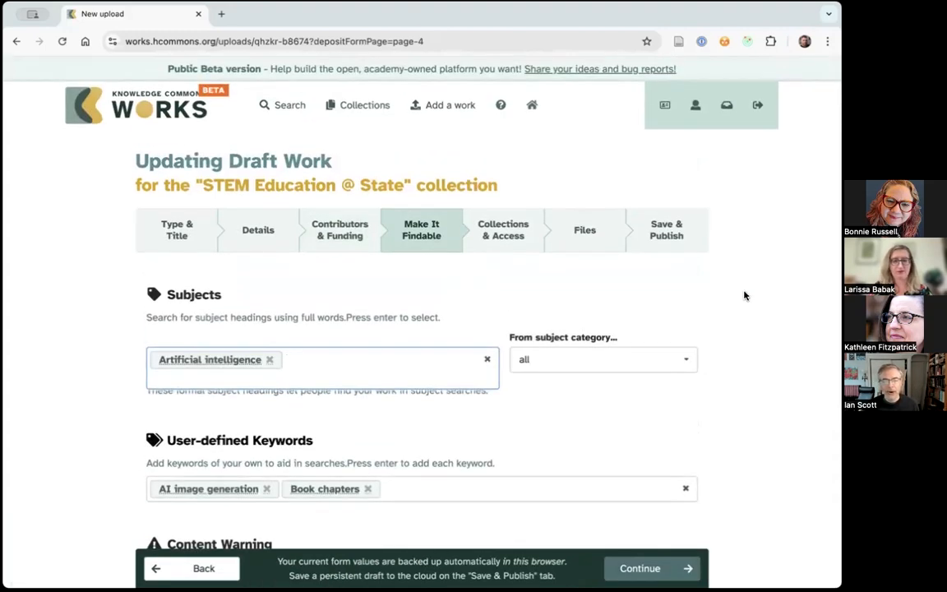
- Try the topics and events categories for the subject heading search, and set the subject category to forms and genres
scroll(745, 296, "down", 2)
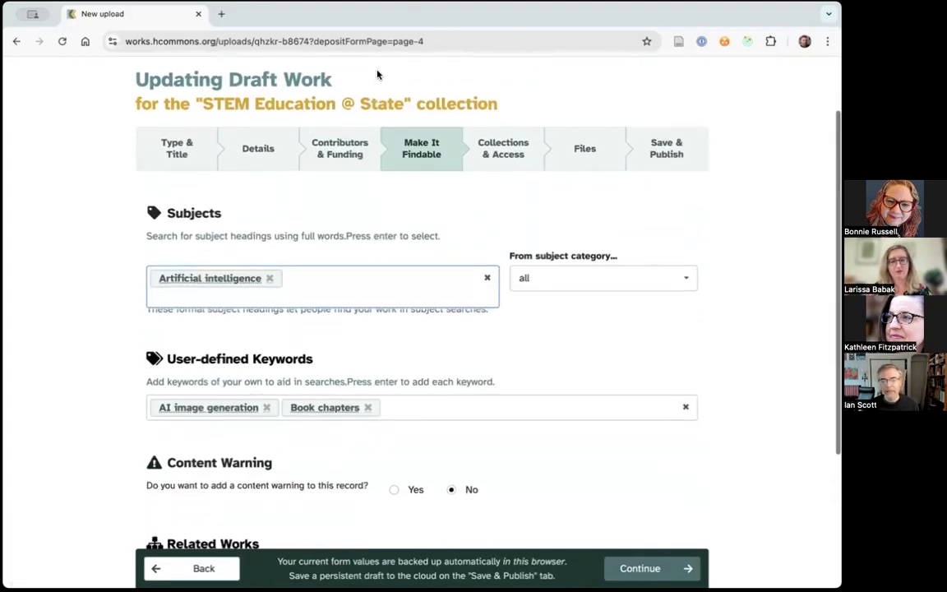
scroll(497, 268, "down", 1)
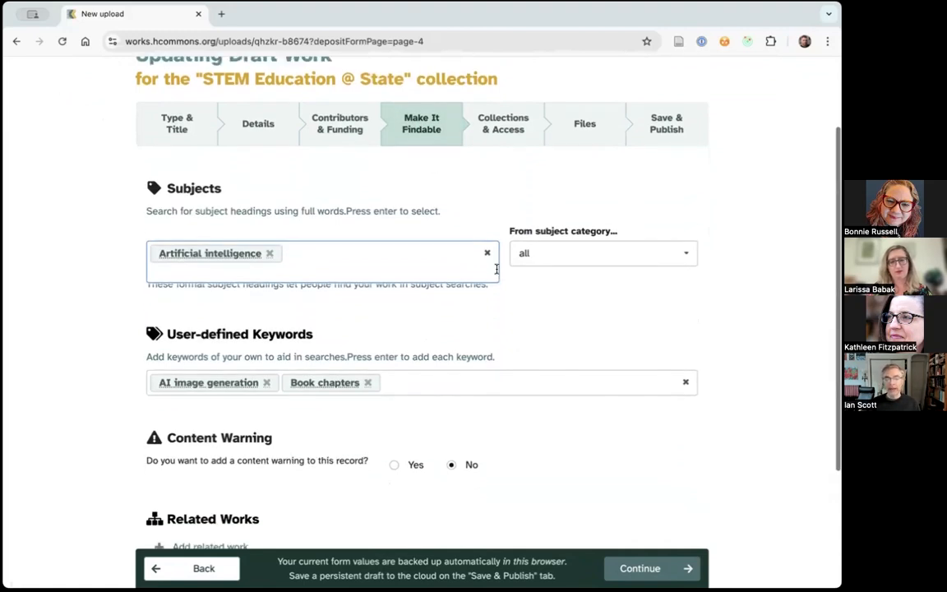
left_click(329, 251)
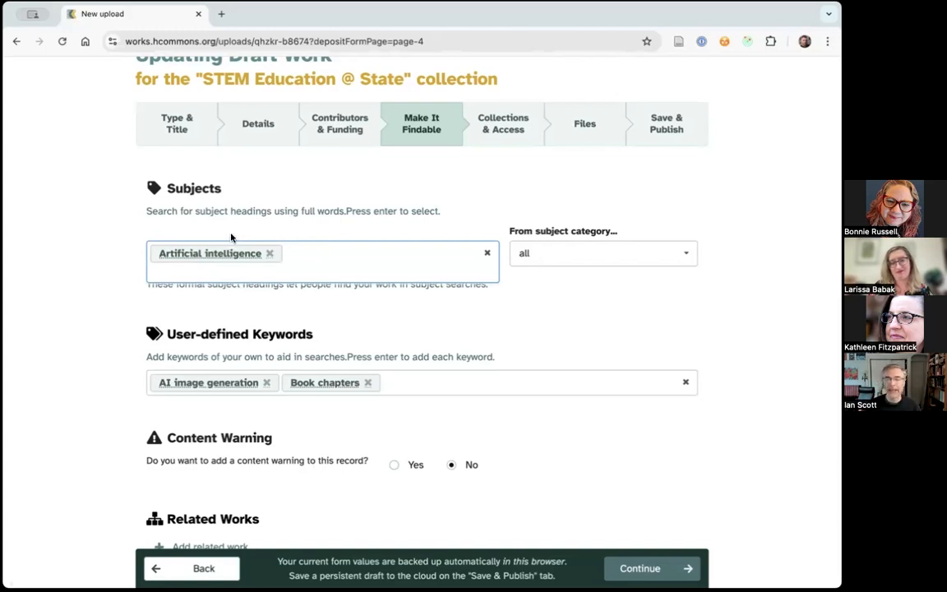
left_click(673, 259)
left_click(673, 260)
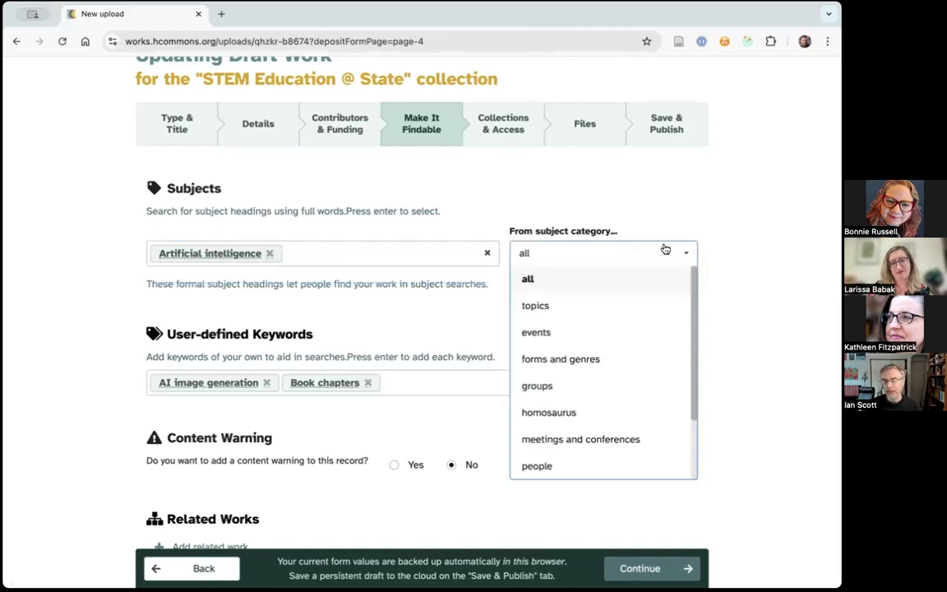
left_click(563, 309)
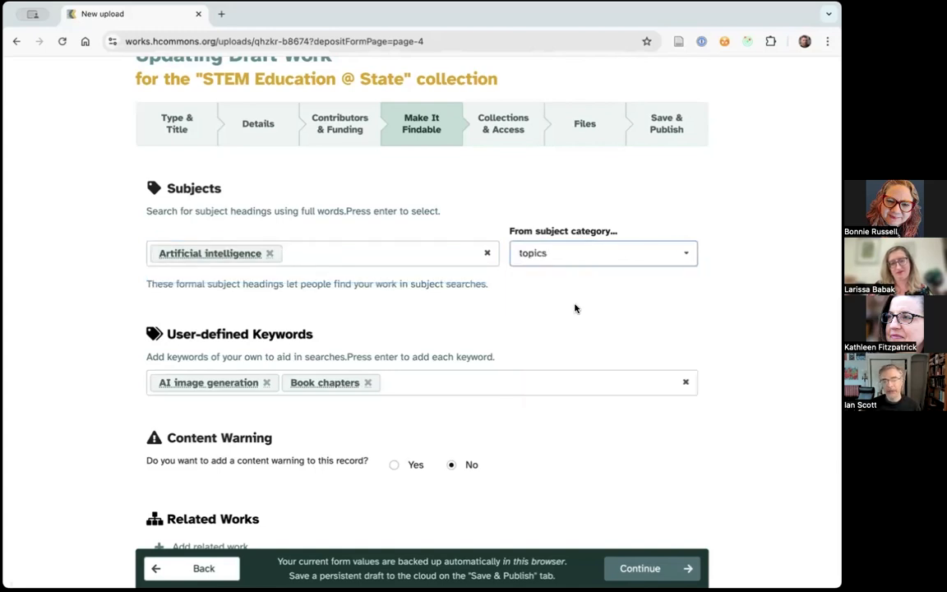
left_click(676, 255)
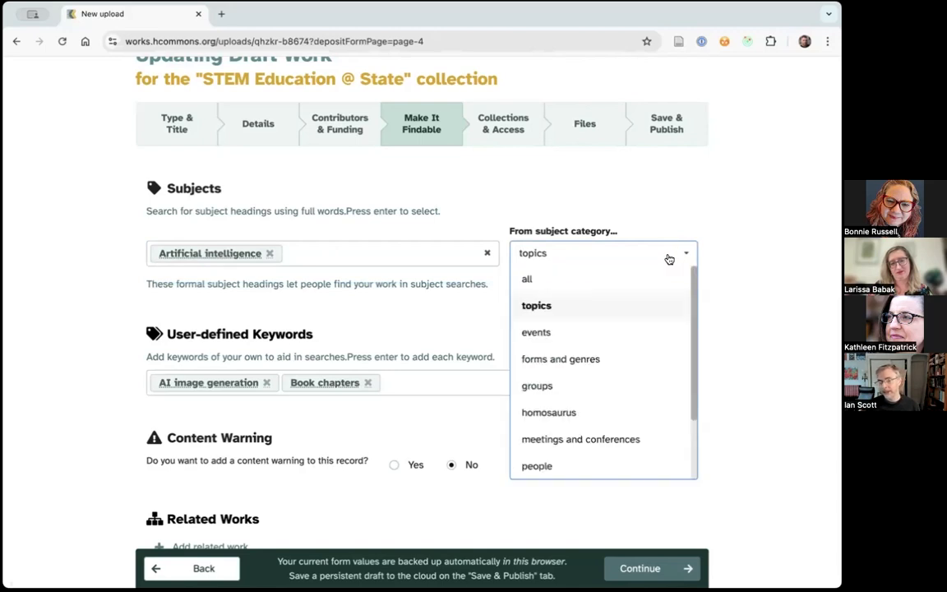
left_click(597, 345)
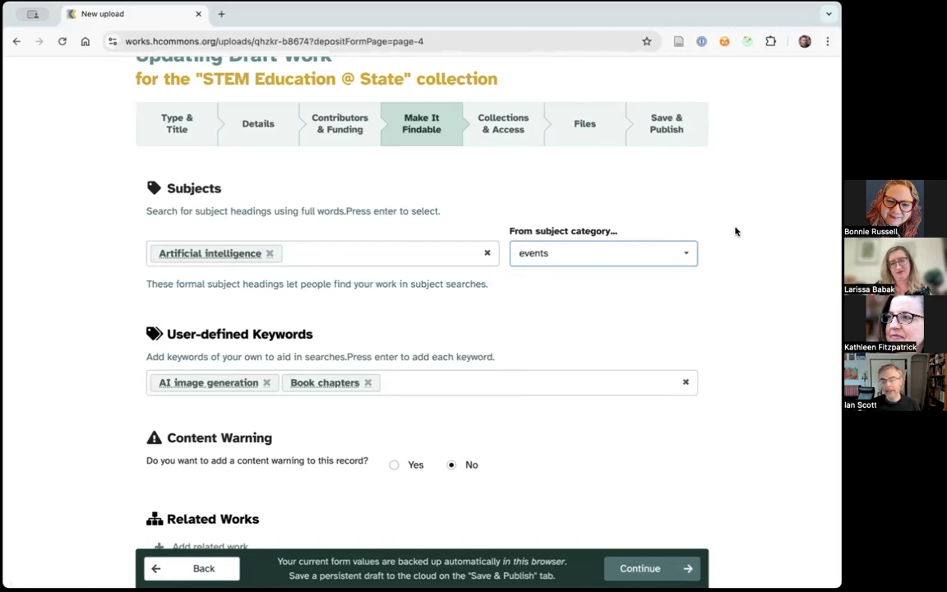
left_click(640, 260)
left_click(609, 362)
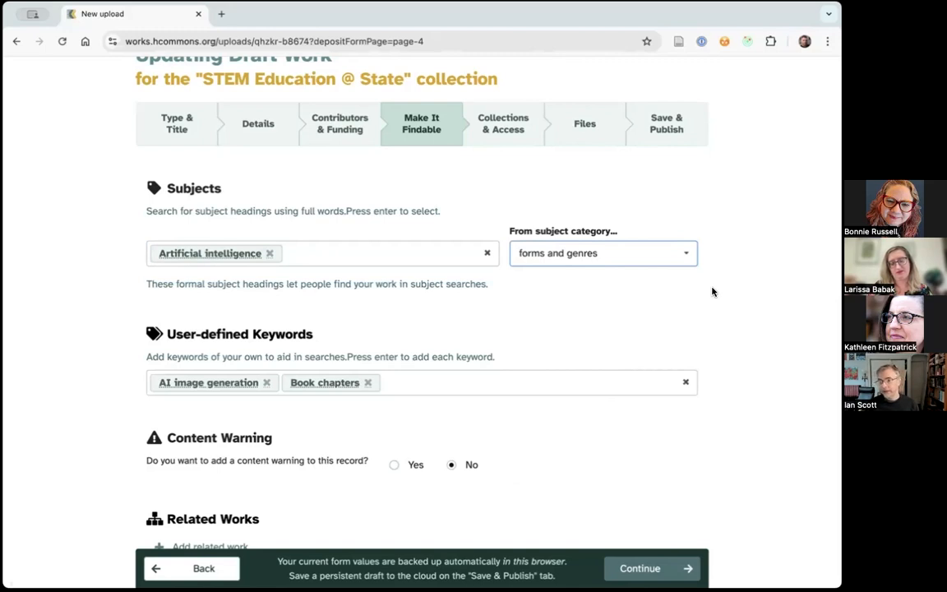
- Add "Repositories" to the work's user-defined keywords
scroll(716, 297, "down", 1)
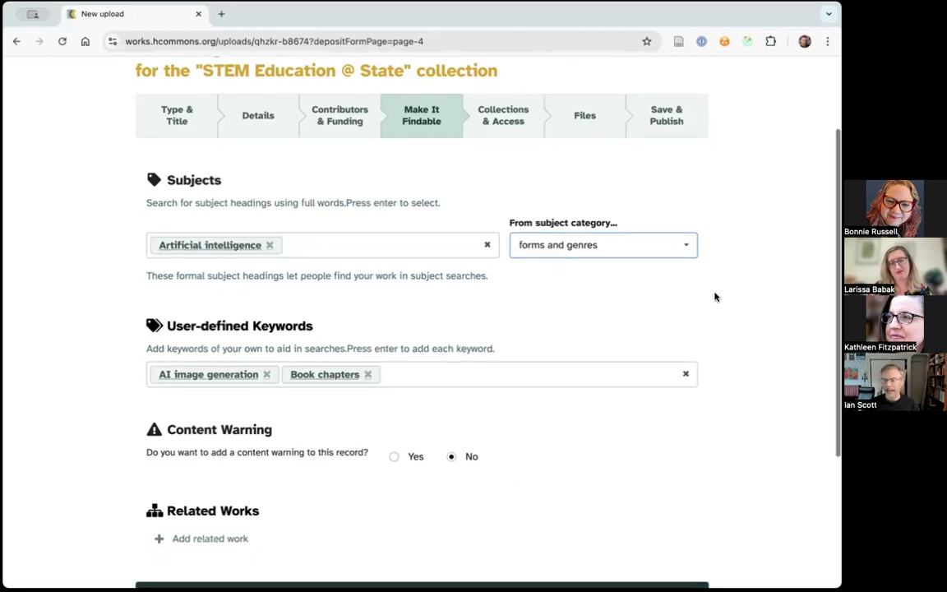
scroll(715, 297, "down", 2)
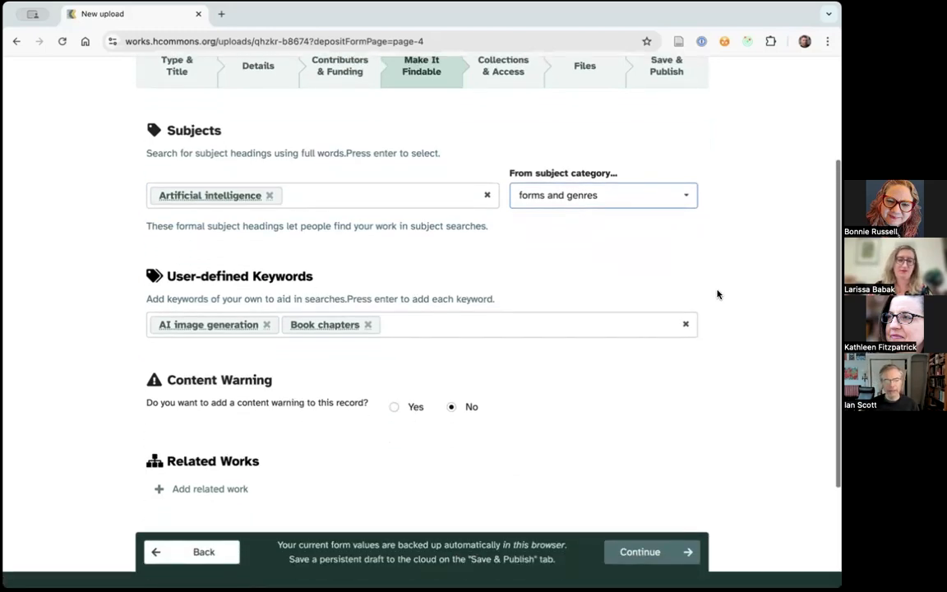
left_click(535, 329)
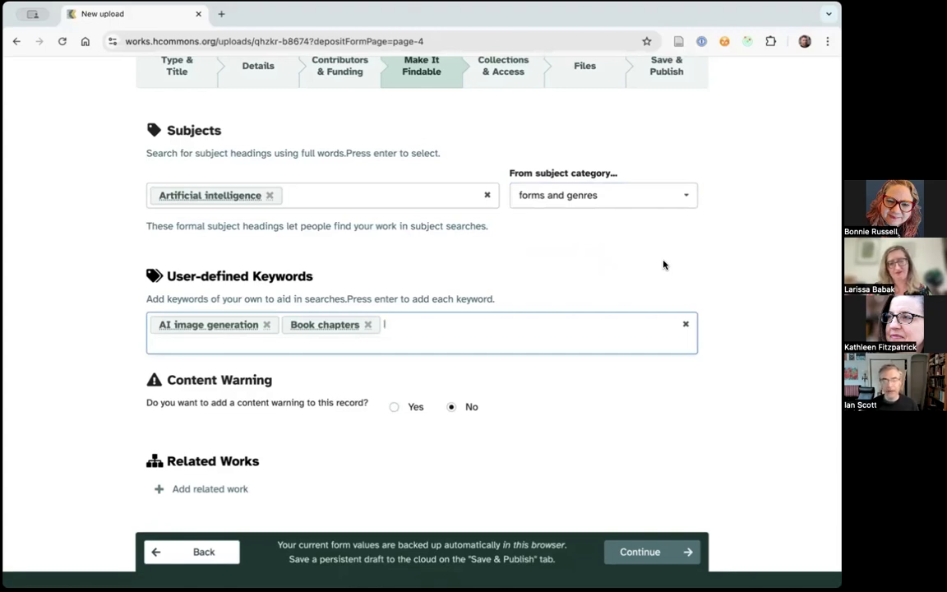
type("D")
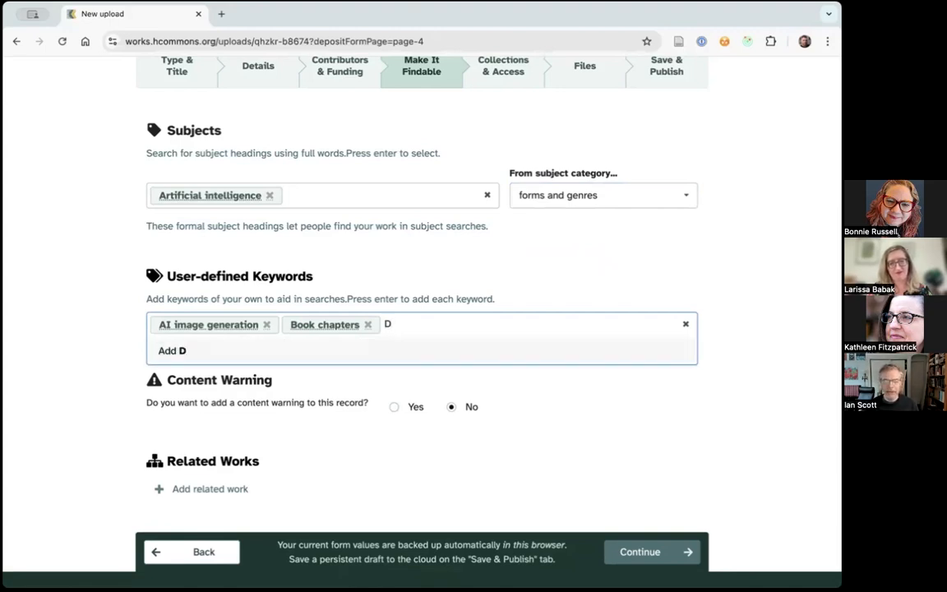
key("BackSpace")
type("Repositories")
key("Return")
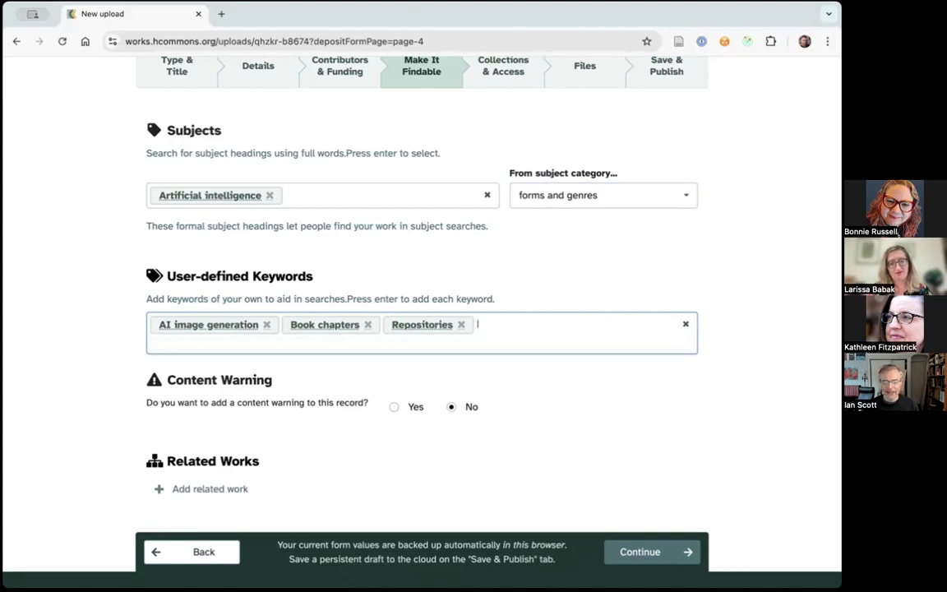
left_click(740, 314)
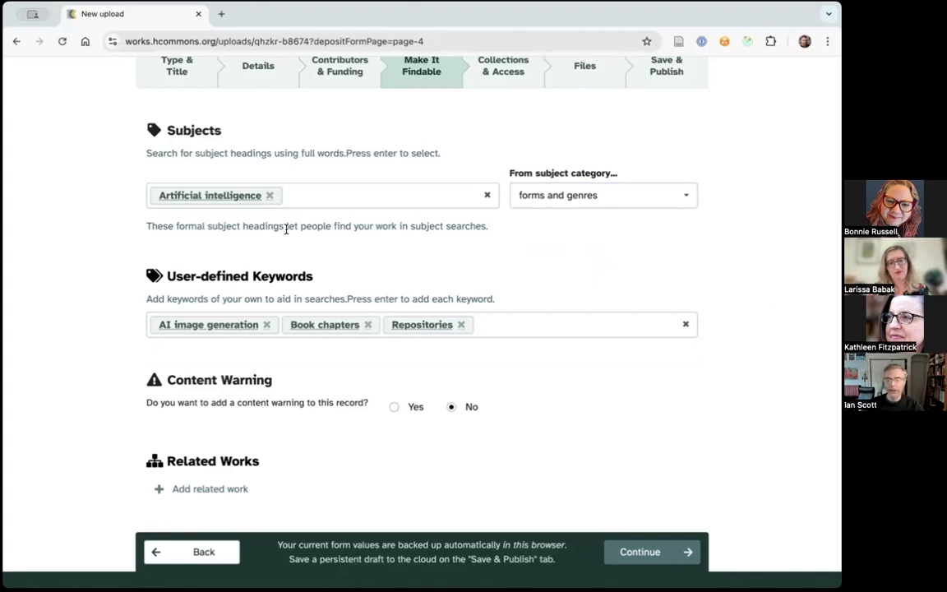
- Choose to add a content warning to the record and view its warning text field and the Related Works section
scroll(704, 418, "down", 1)
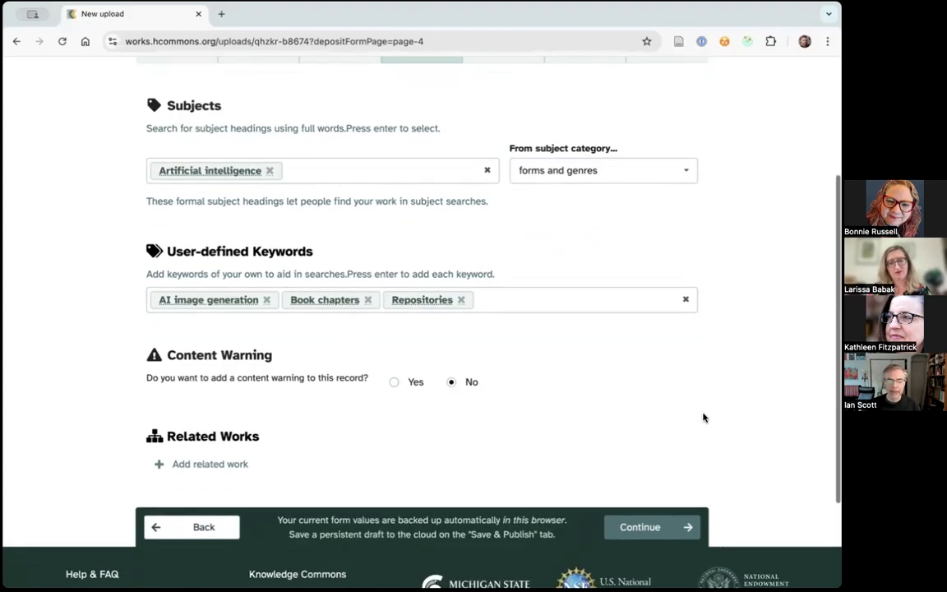
left_click(407, 366)
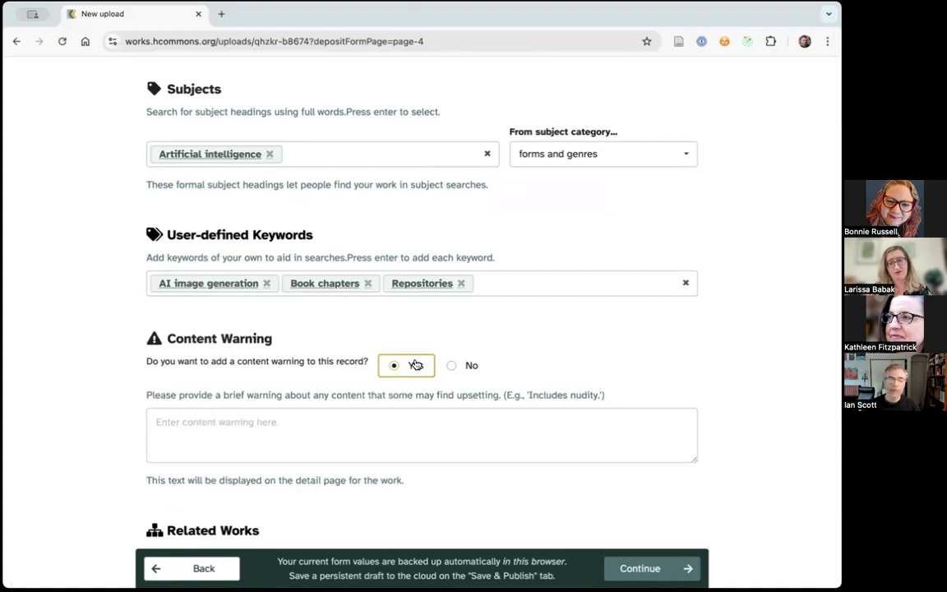
scroll(560, 334, "down", 3)
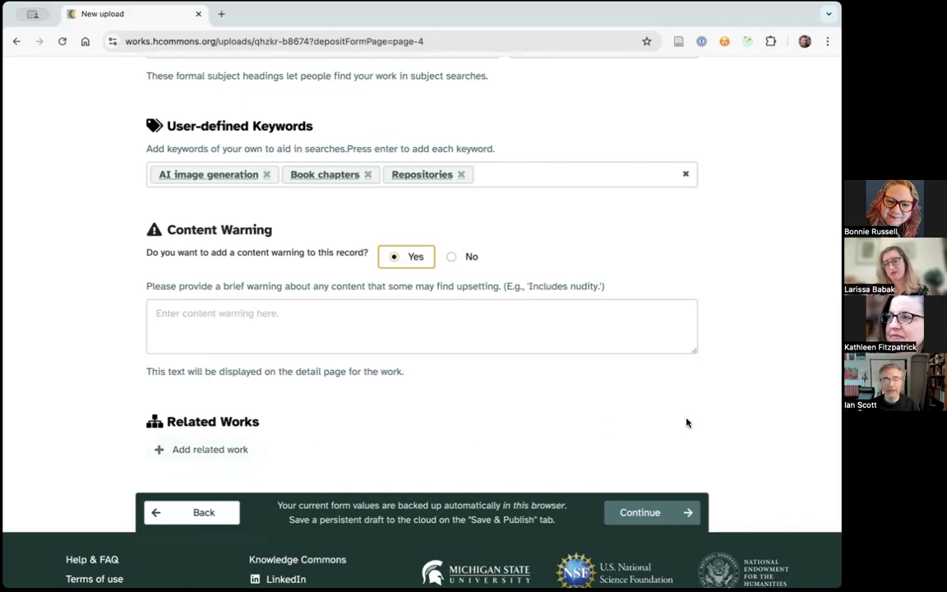
- Open the Collections & Access page and review the collection submission and the record, files and embargo access settings
scroll(687, 423, "up", 5)
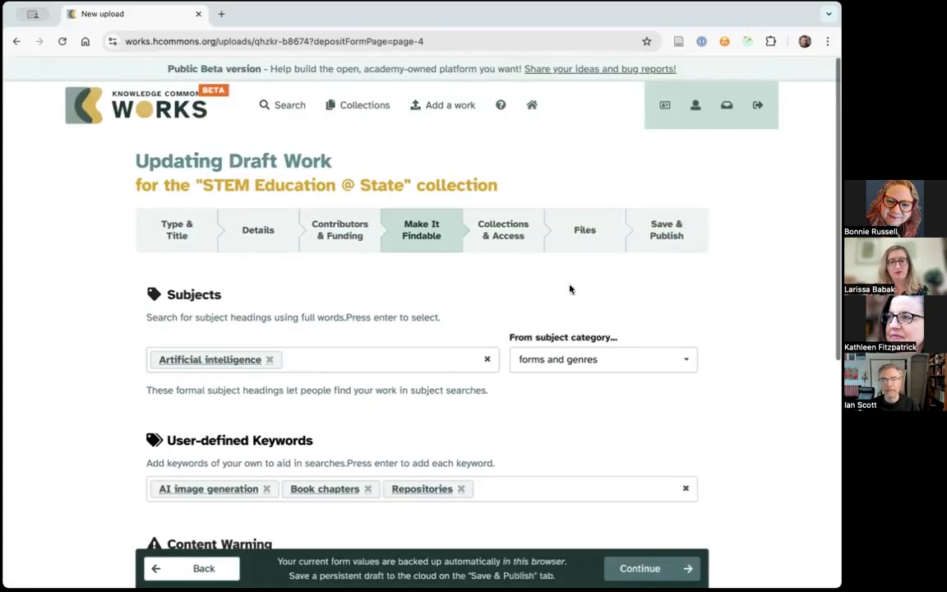
left_click(516, 236)
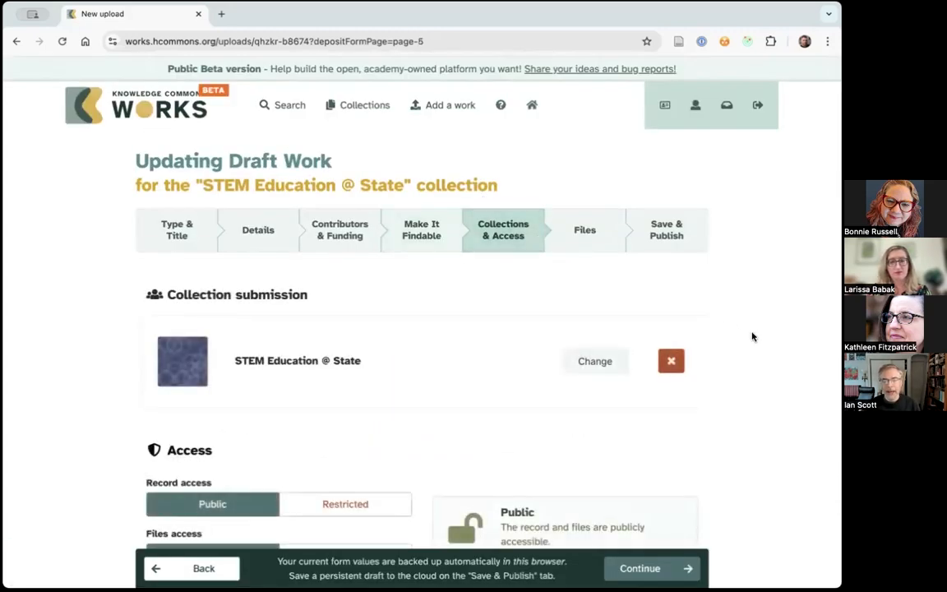
scroll(752, 337, "down", 3)
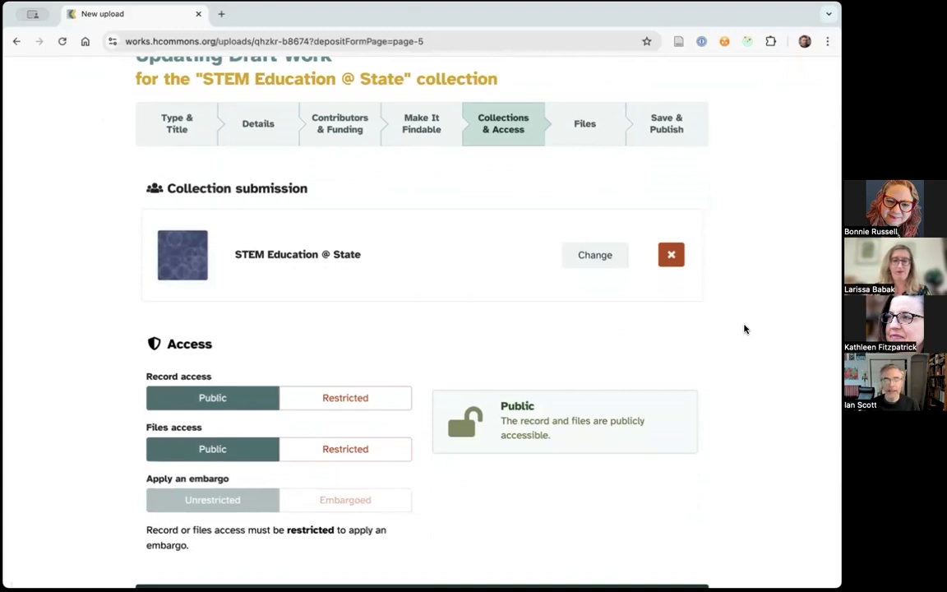
scroll(756, 323, "down", 3)
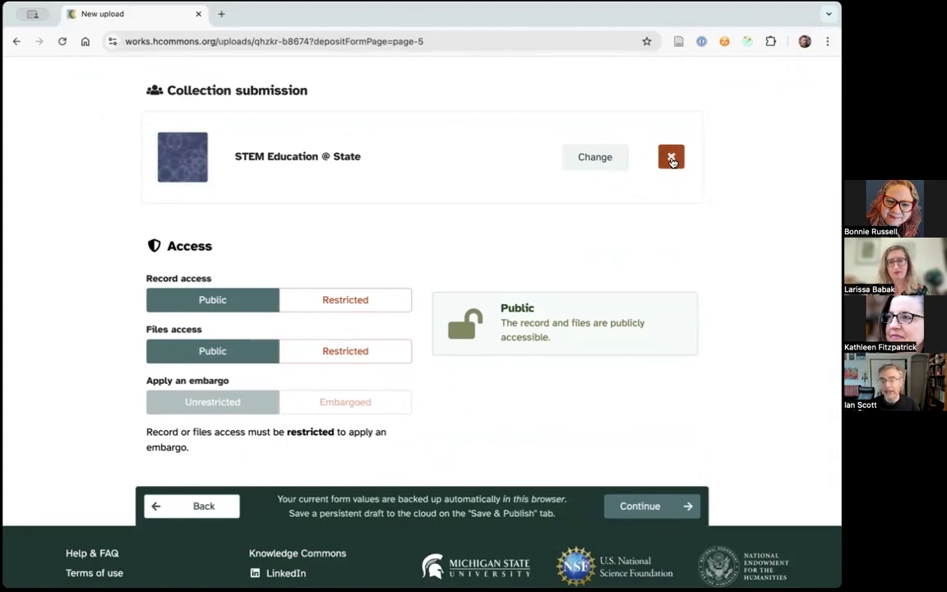
- Remove the collection from the submission, search all collections for "STEM" and select STEM Education @ State again
left_click(671, 156)
scroll(769, 255, "up", 1)
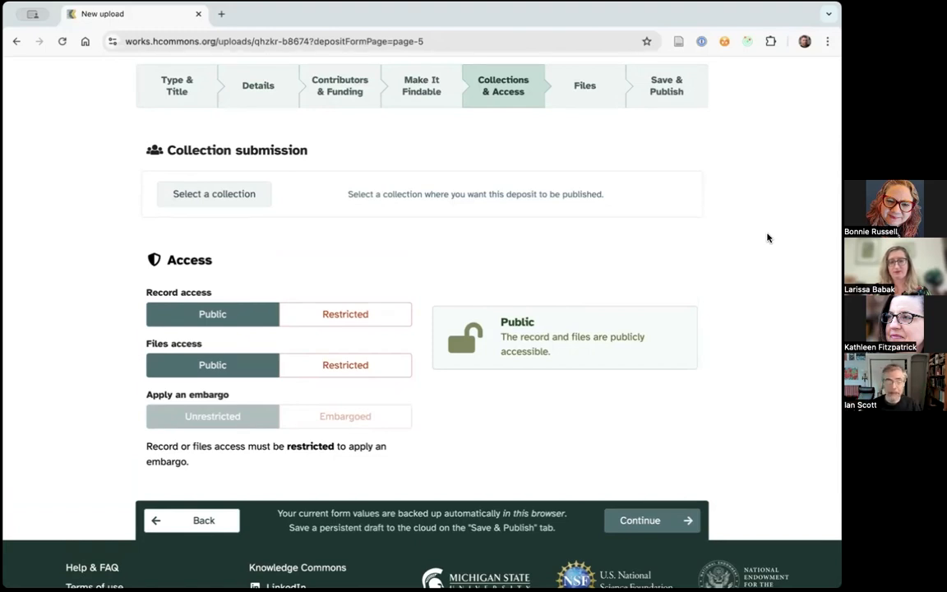
left_click(213, 202)
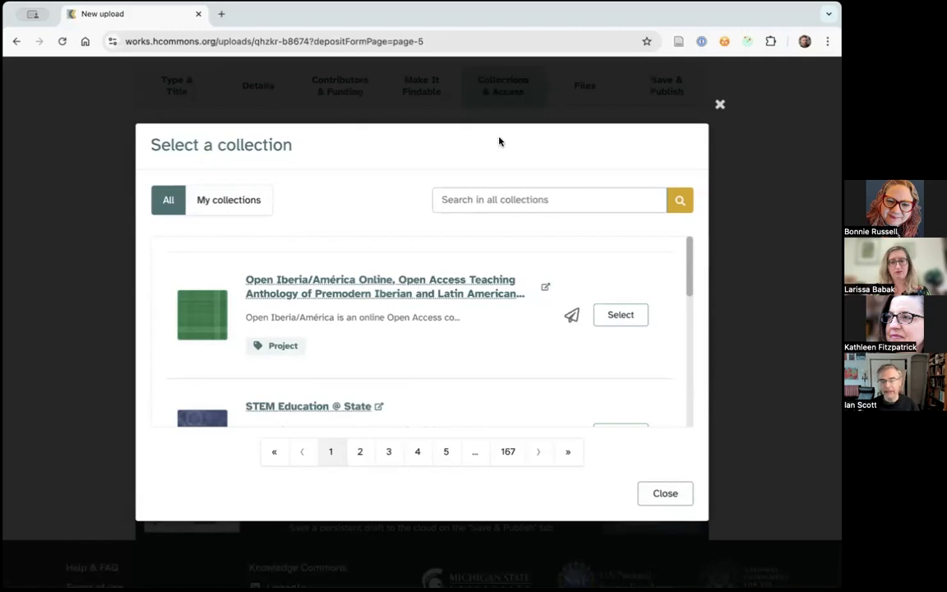
type("STEM")
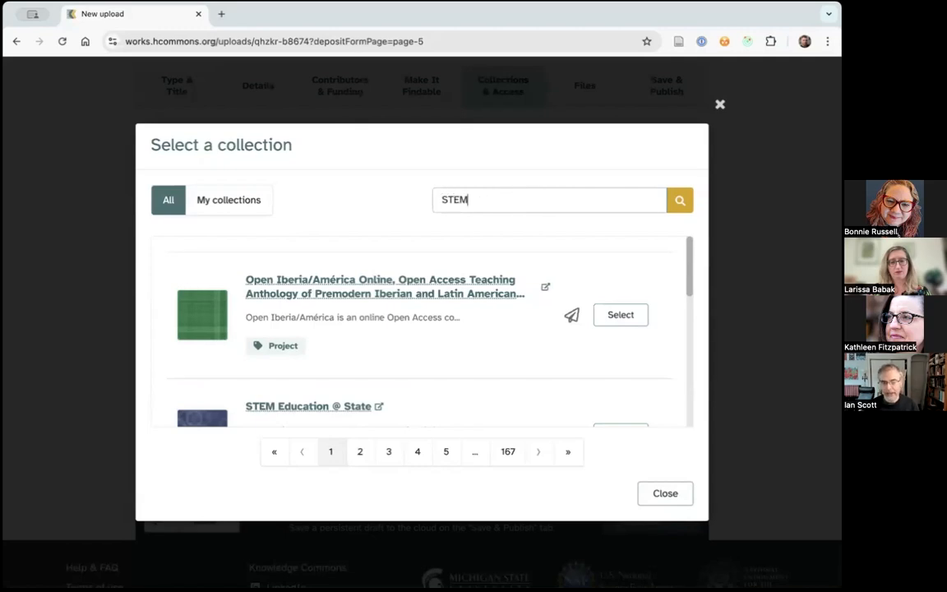
key("Return")
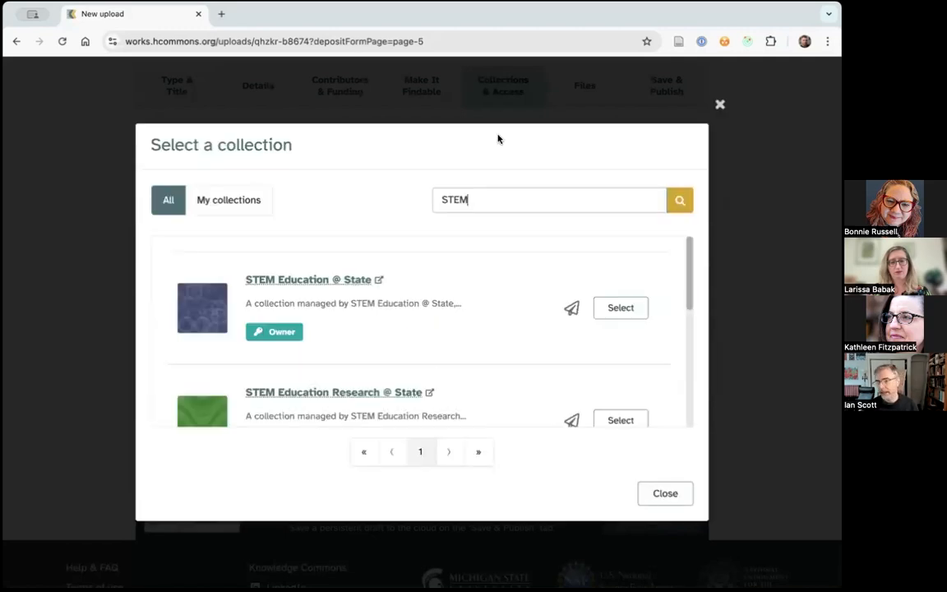
left_click(621, 309)
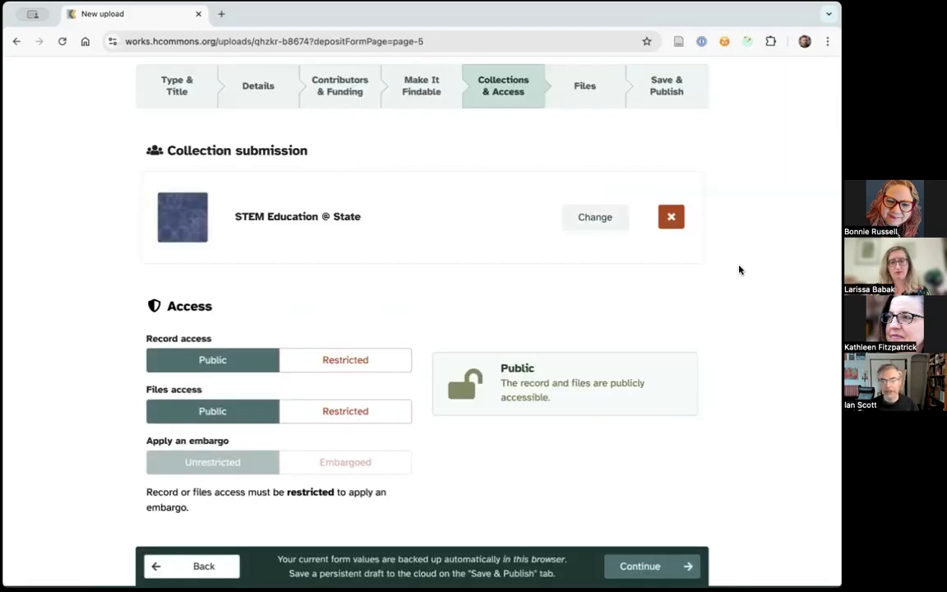
- Try restricted record access for the work and return the record access to public
scroll(755, 281, "down", 1)
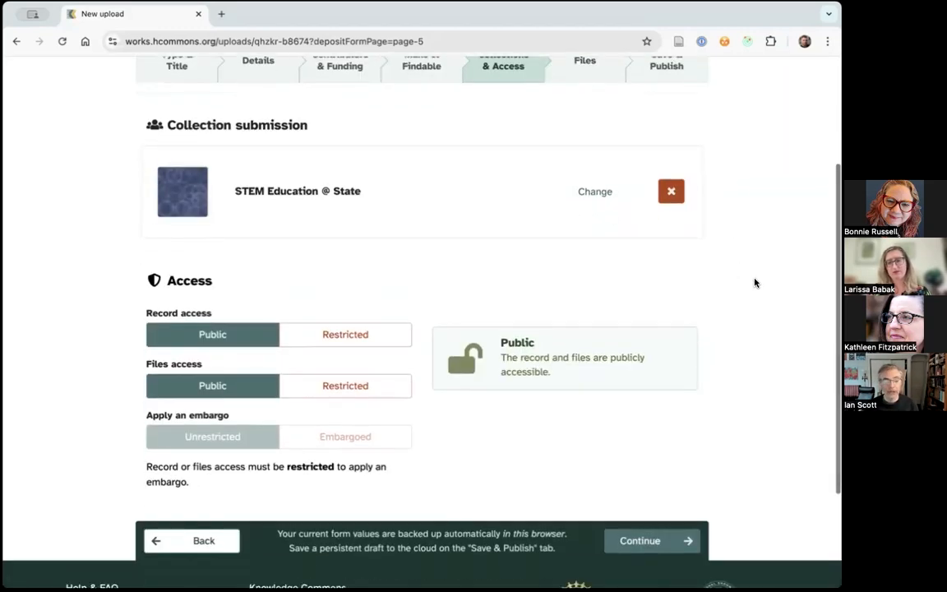
scroll(720, 285, "down", 2)
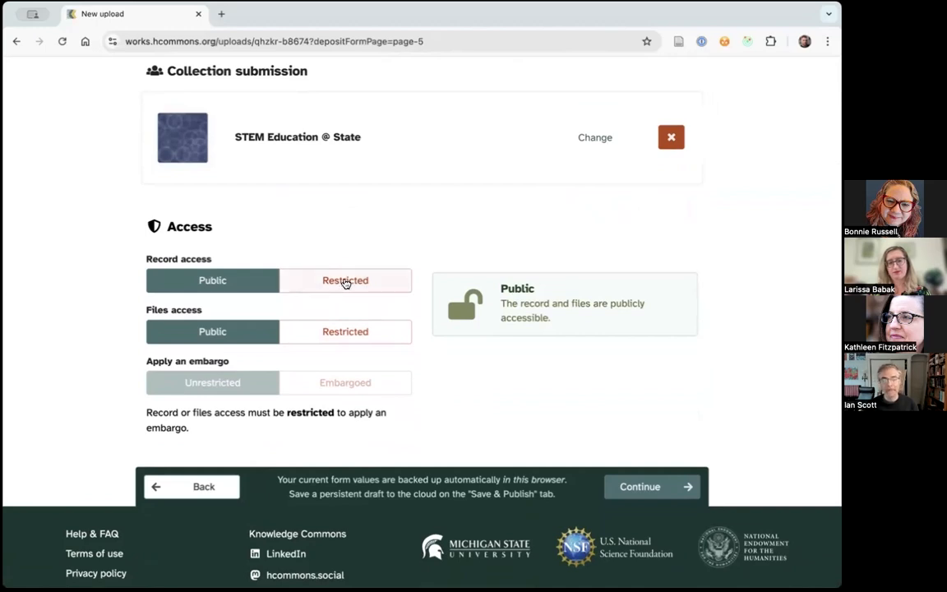
left_click(346, 280)
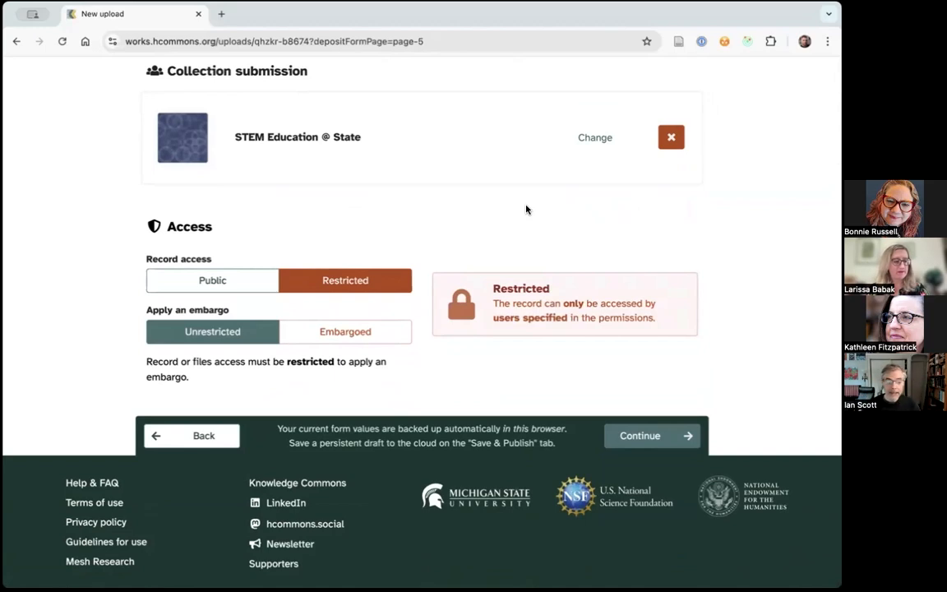
left_click(228, 281)
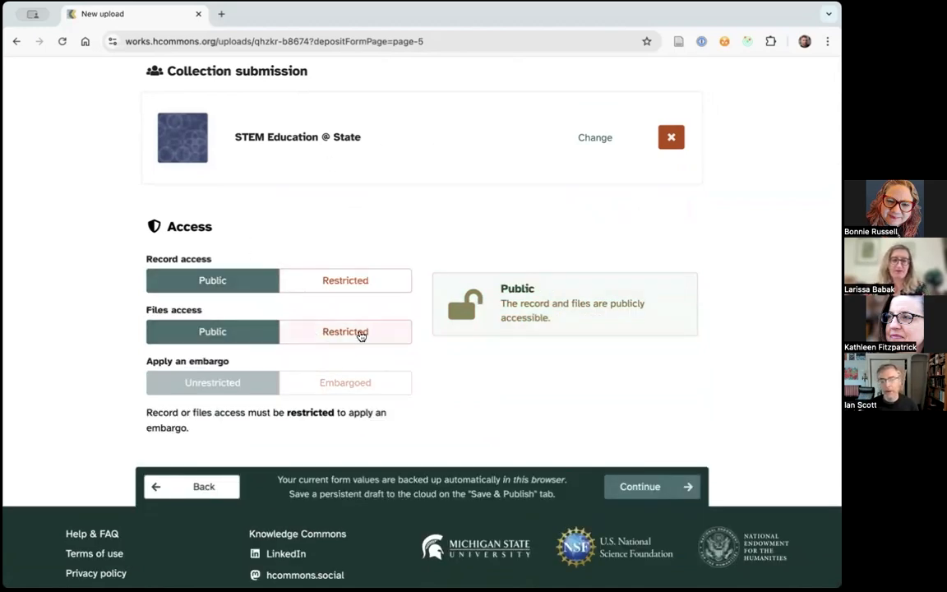
- Set the files access to restricted and apply an embargo to the files
left_click(361, 334)
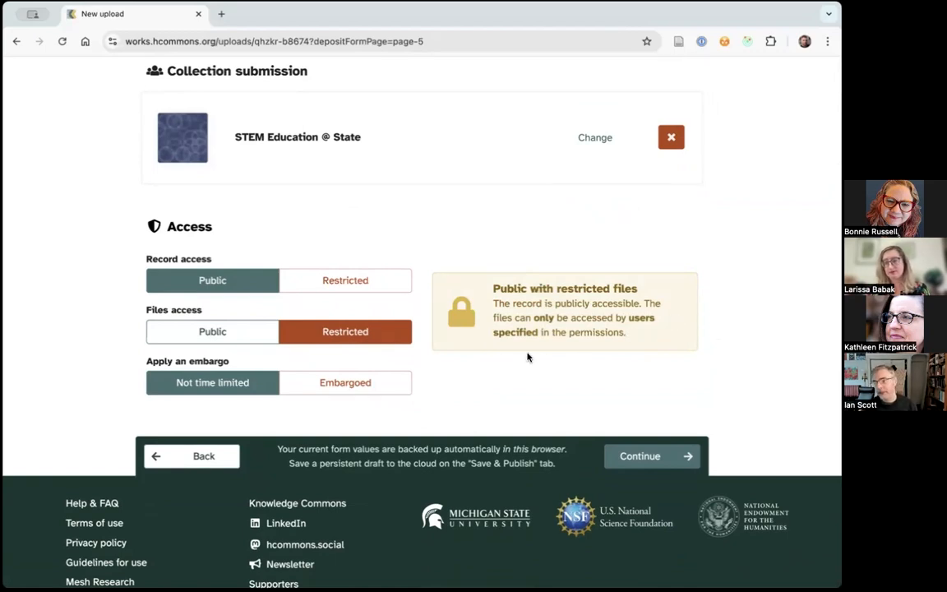
left_click(347, 383)
scroll(769, 368, "down", 3)
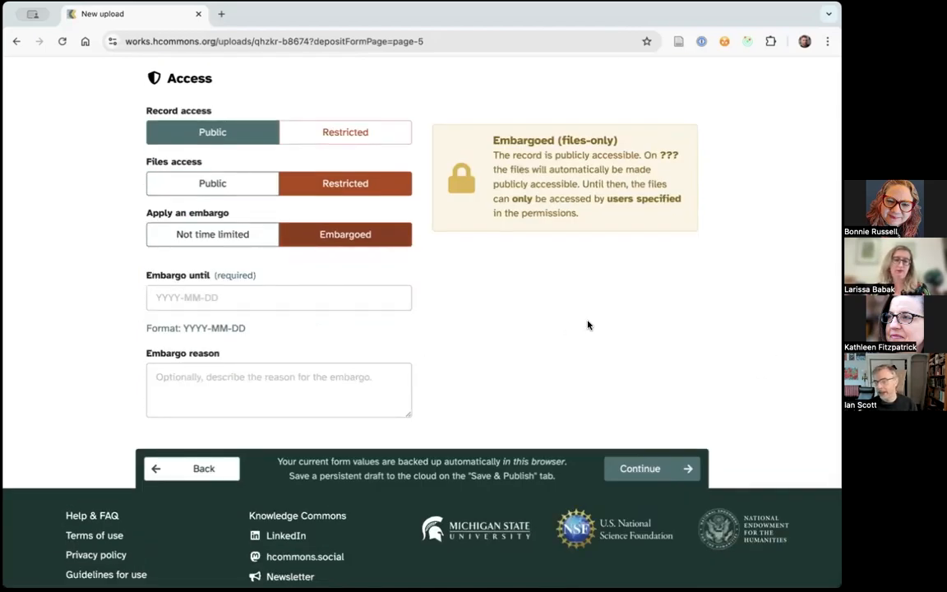
- Open the Files page of the draft and delete the uploaded Divine Wanderer PDF
scroll(588, 325, "up", 2)
scroll(586, 325, "up", 5)
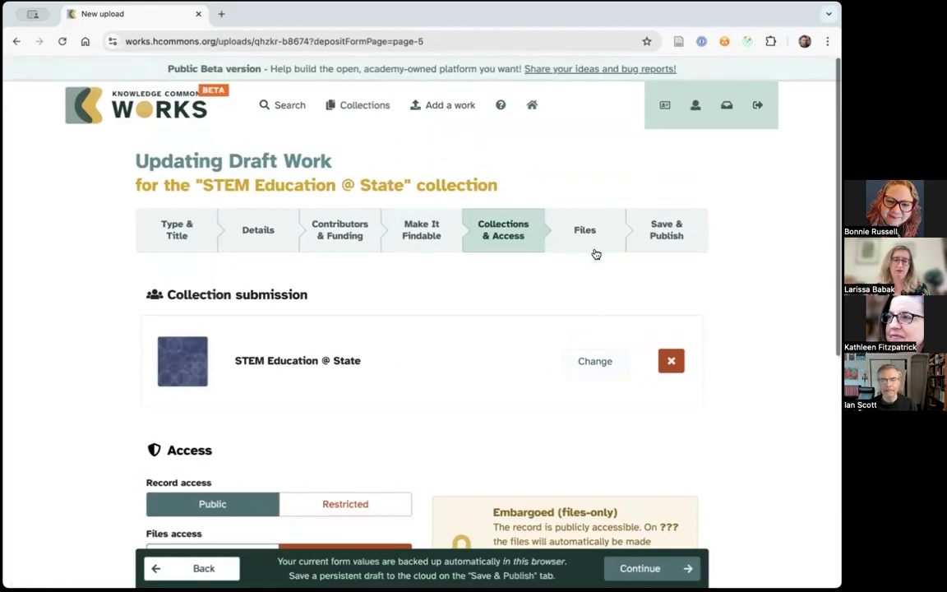
left_click(596, 235)
scroll(755, 314, "down", 3)
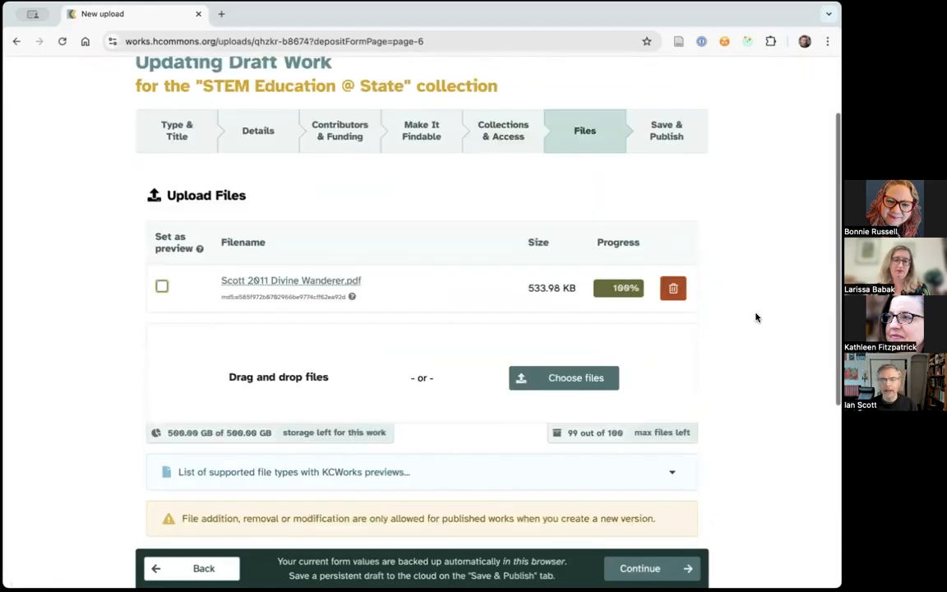
scroll(755, 315, "down", 1)
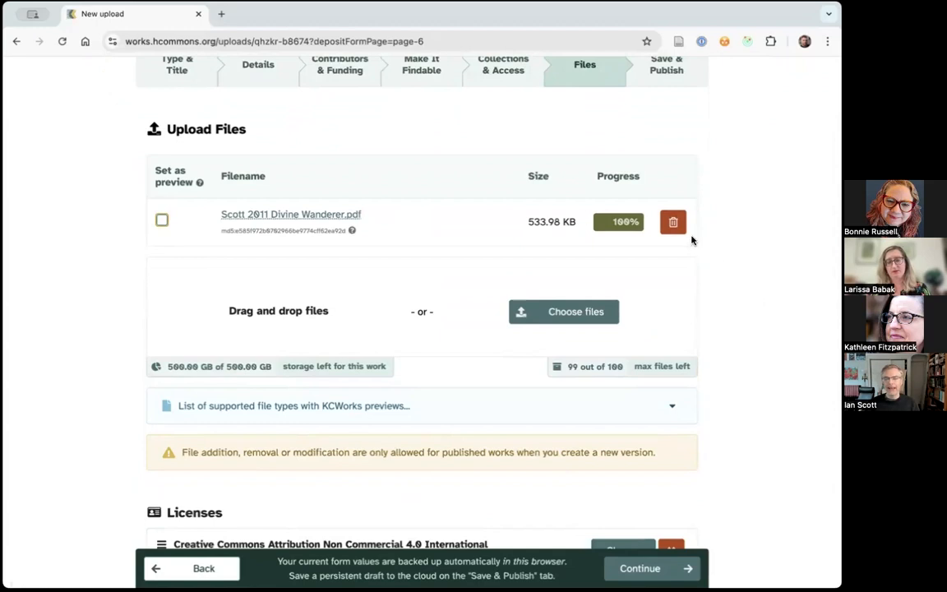
left_click(673, 224)
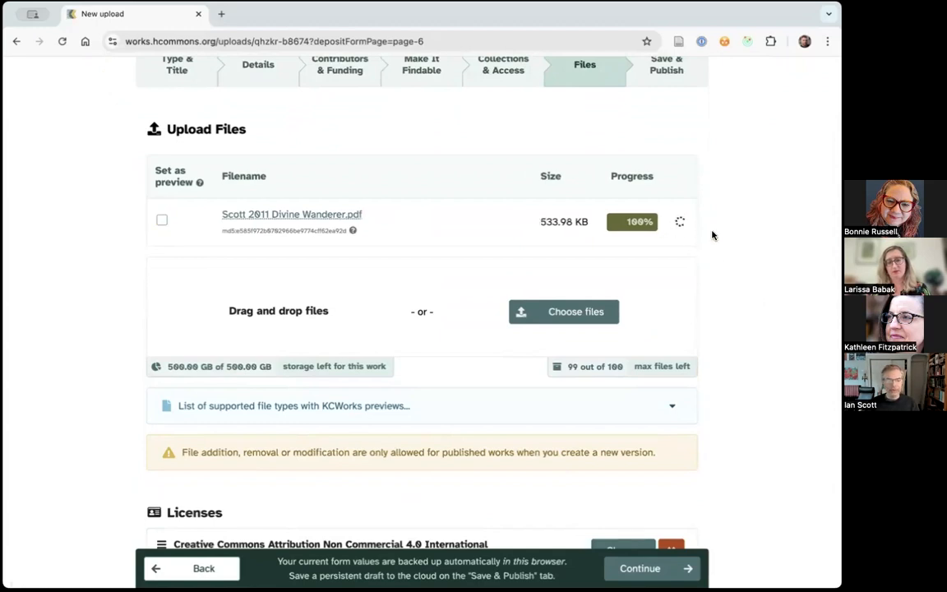
scroll(742, 289, "up", 2)
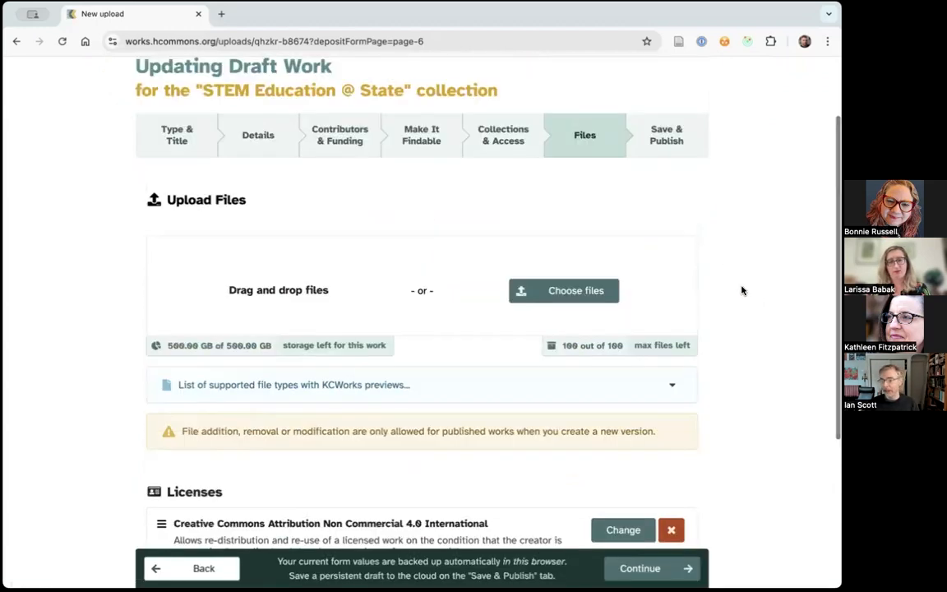
- Expand the list of supported file types, examine which formats can be previewed or only uploaded, and collapse it
scroll(743, 290, "down", 1)
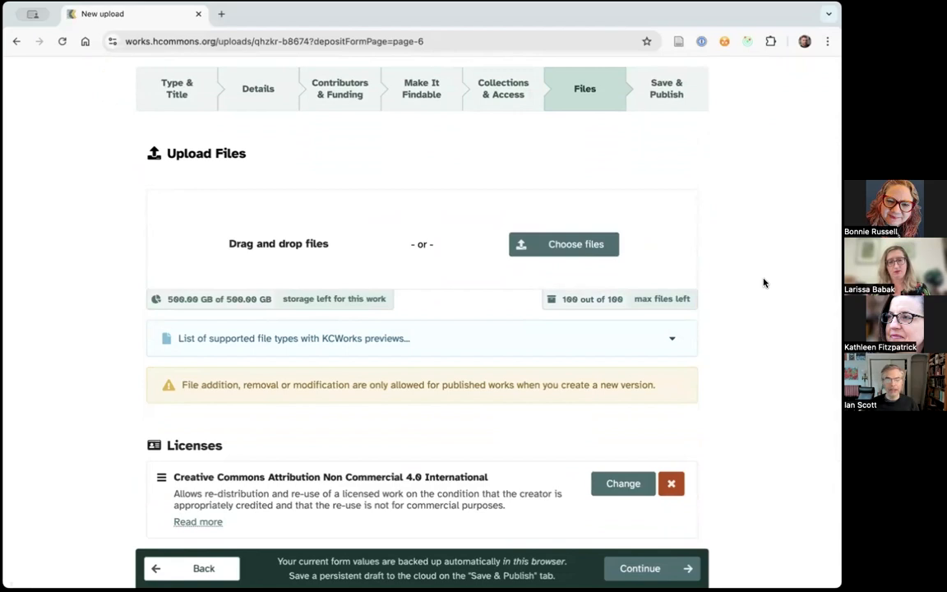
scroll(734, 248, "down", 1)
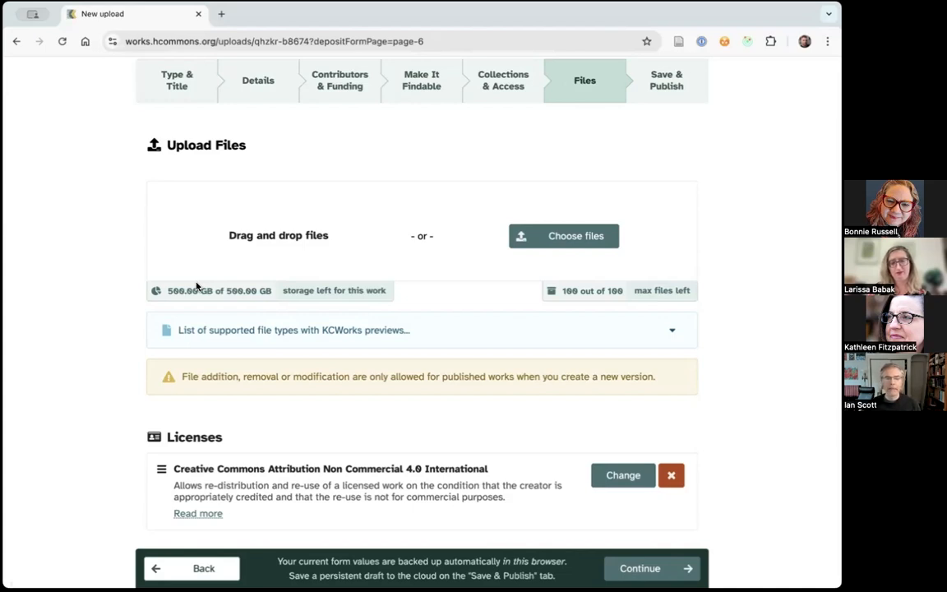
left_click(673, 334)
scroll(764, 422, "down", 4)
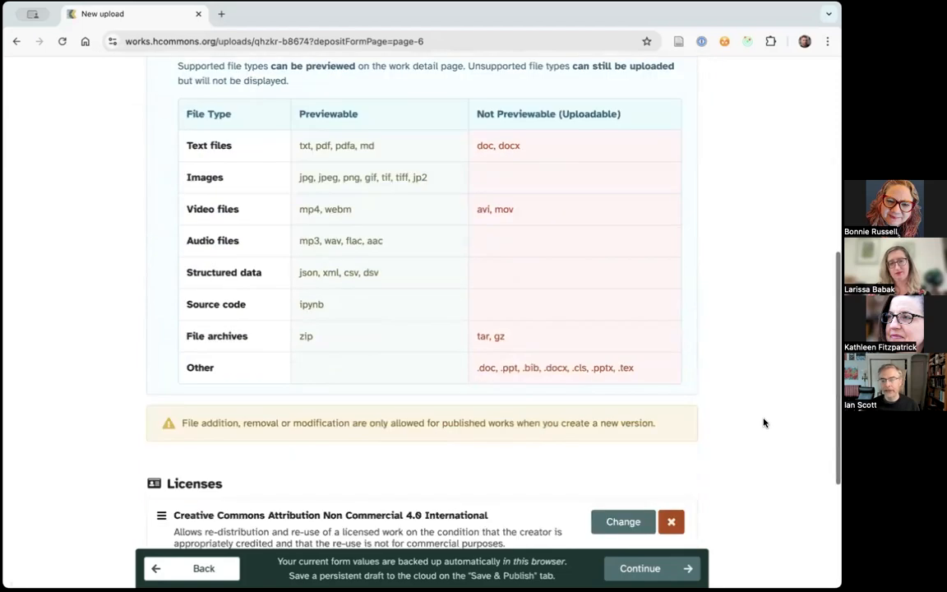
scroll(765, 422, "up", 1)
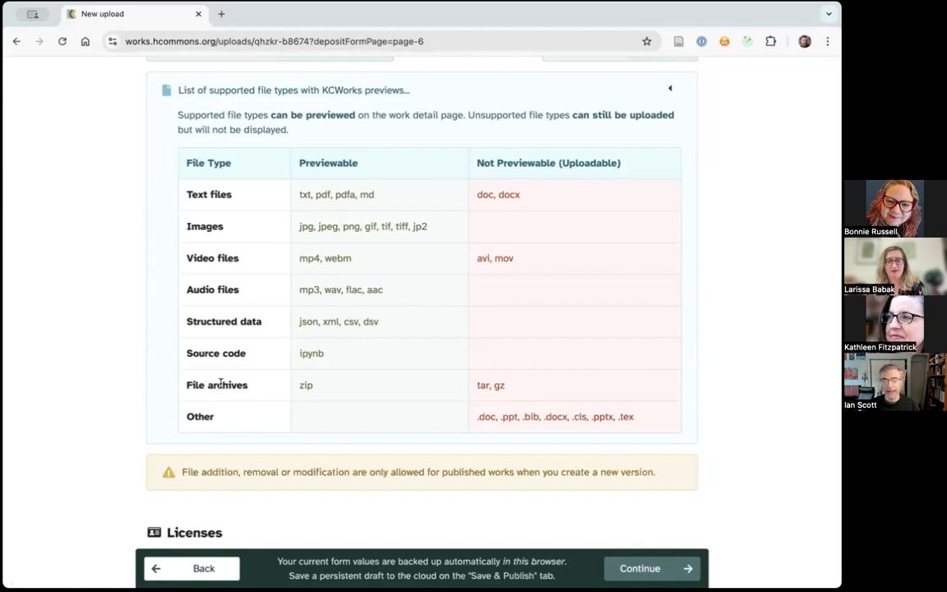
scroll(499, 354, "up", 5)
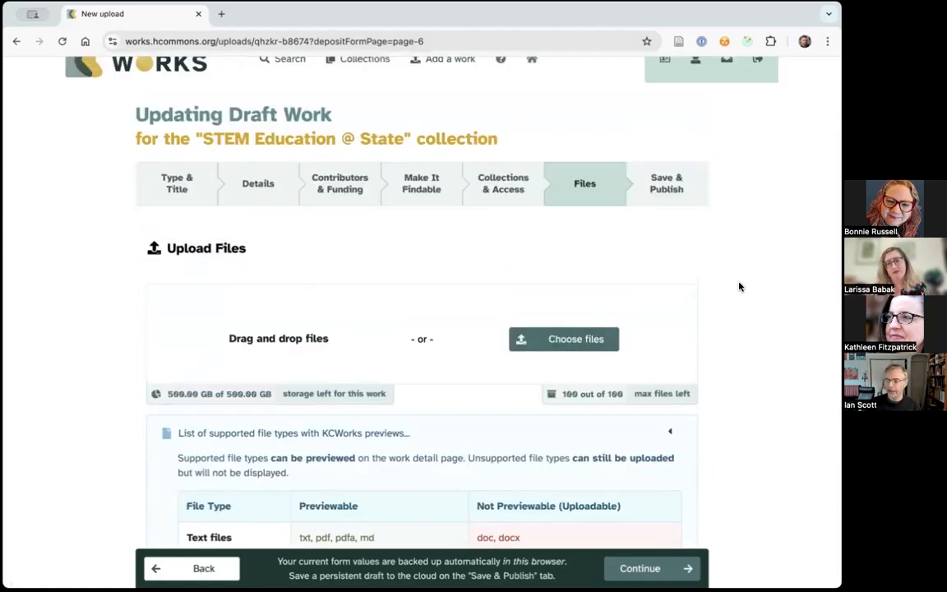
scroll(740, 286, "down", 1)
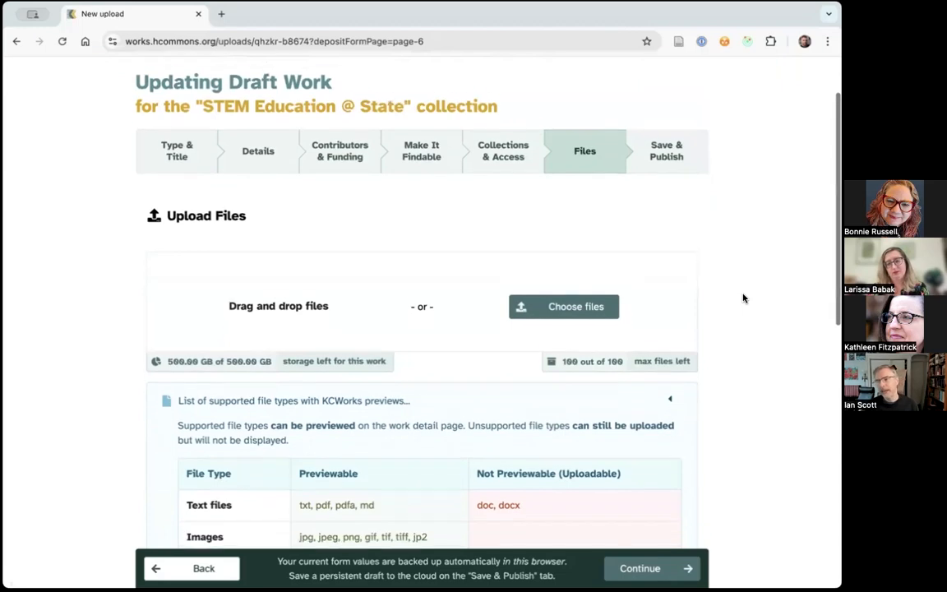
scroll(744, 299, "down", 3)
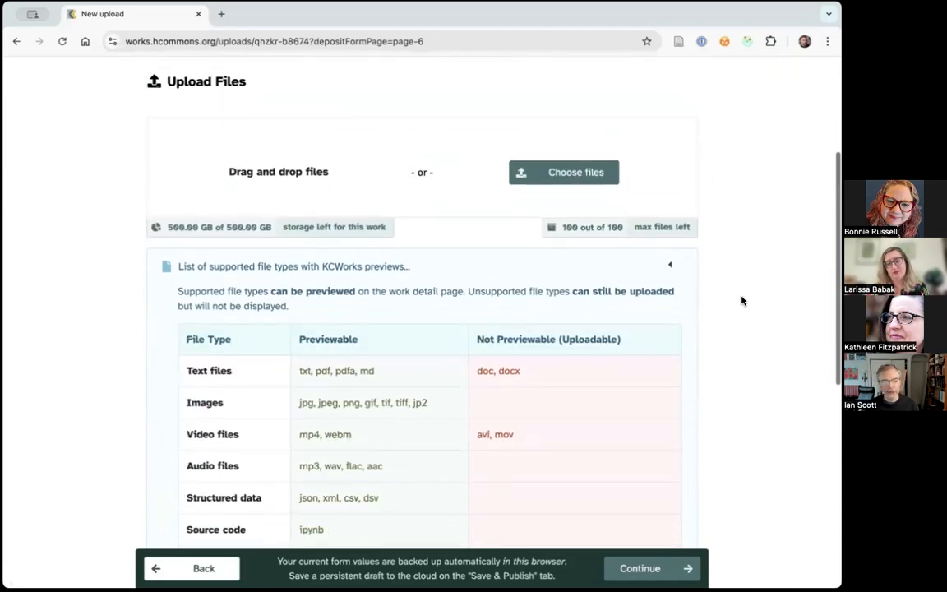
scroll(745, 298, "down", 2)
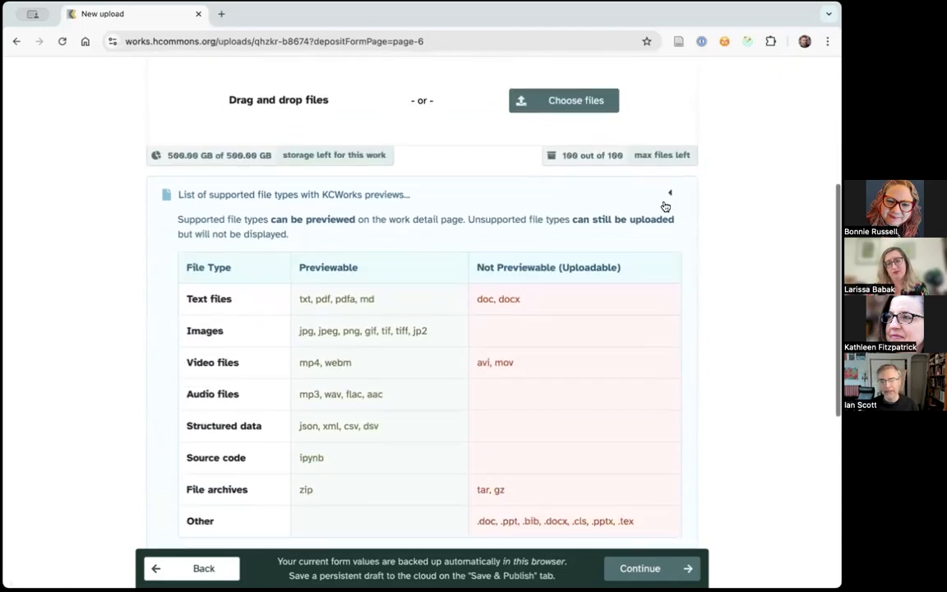
left_click(658, 195)
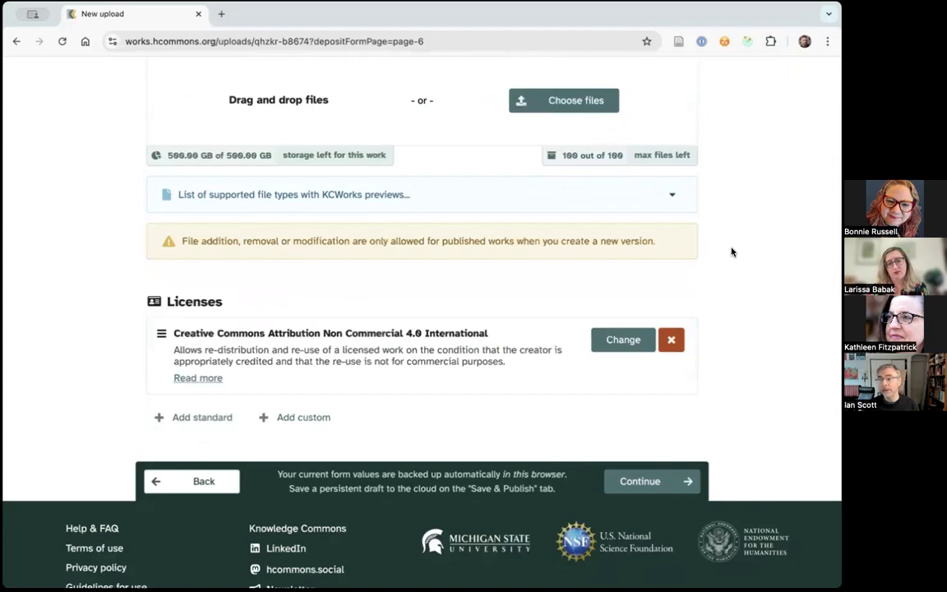
- Upload the Divine Wanderer PDF to the draft work from the computer
scroll(745, 255, "up", 3)
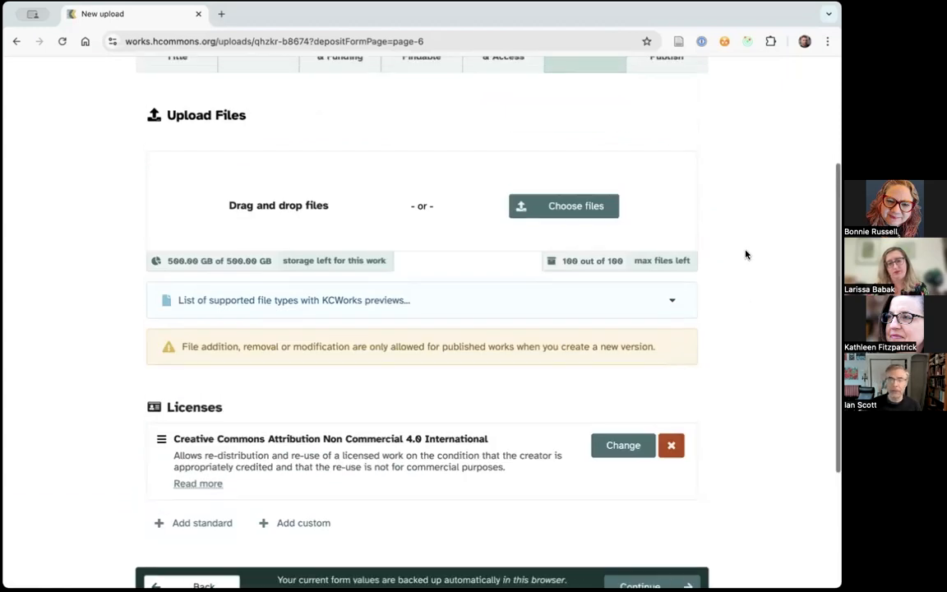
scroll(752, 243, "up", 1)
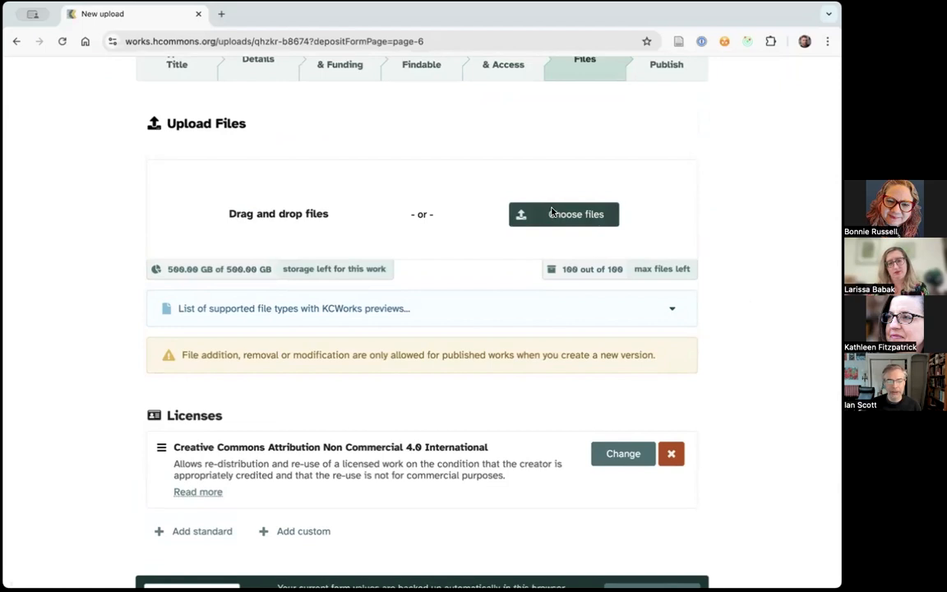
left_click(552, 213)
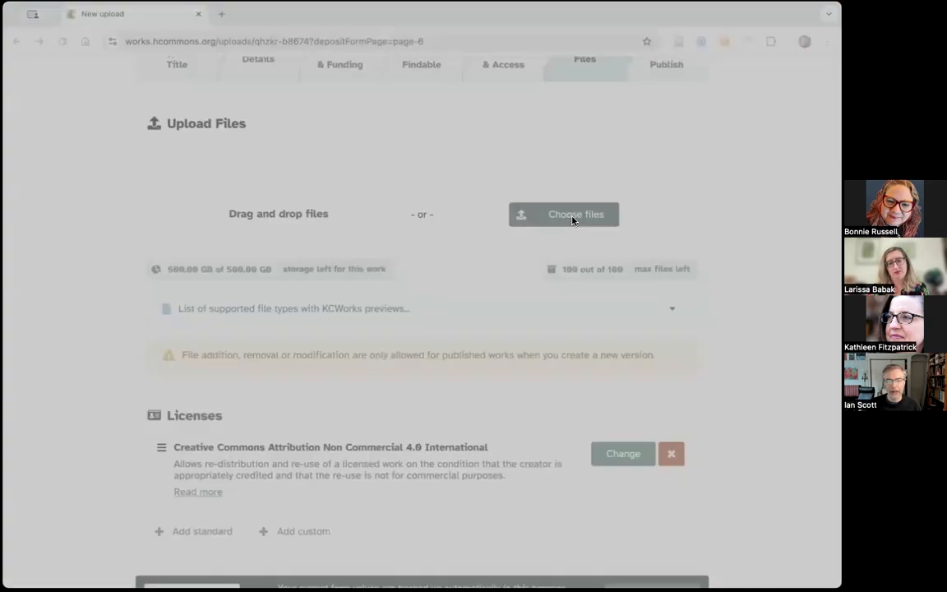
double_click(190, 220)
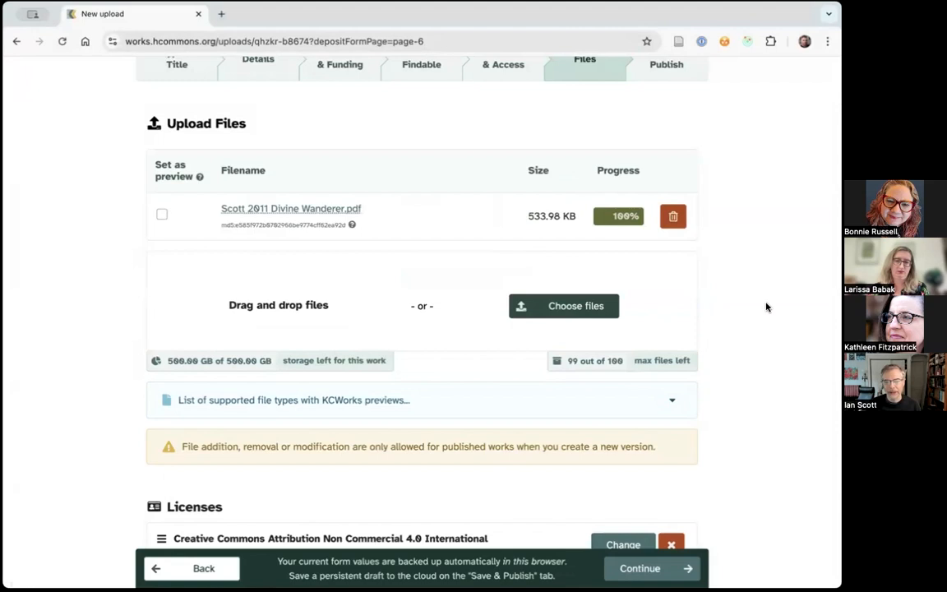
- Remove the Creative Commons Attribution Non Commercial 4.0 International license from the work
scroll(766, 308, "down", 3)
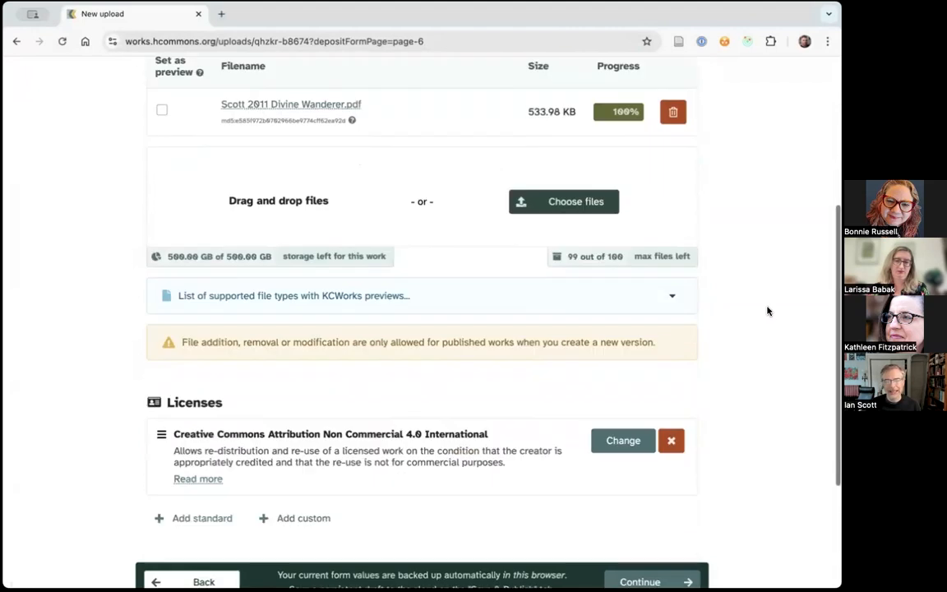
scroll(768, 311, "down", 5)
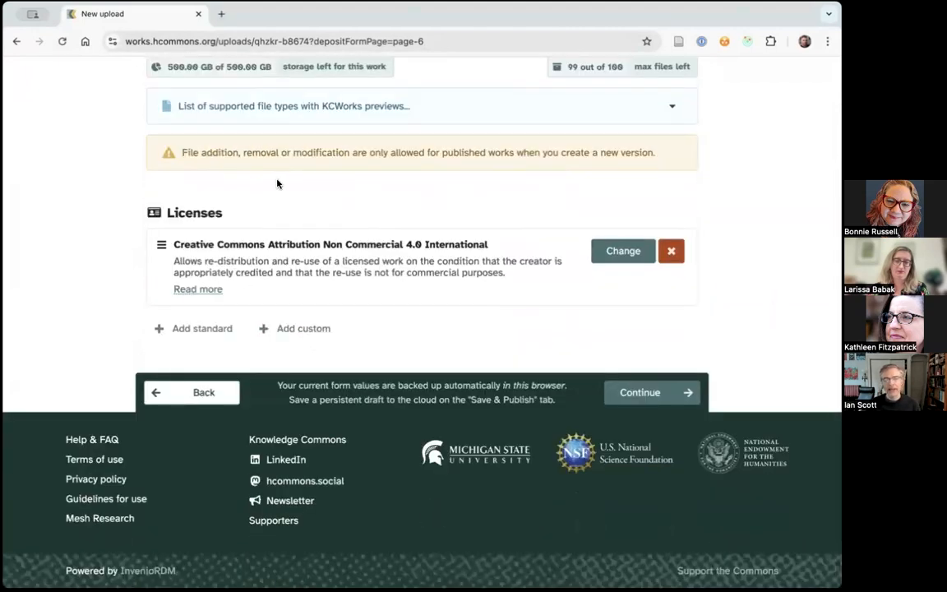
left_click(670, 250)
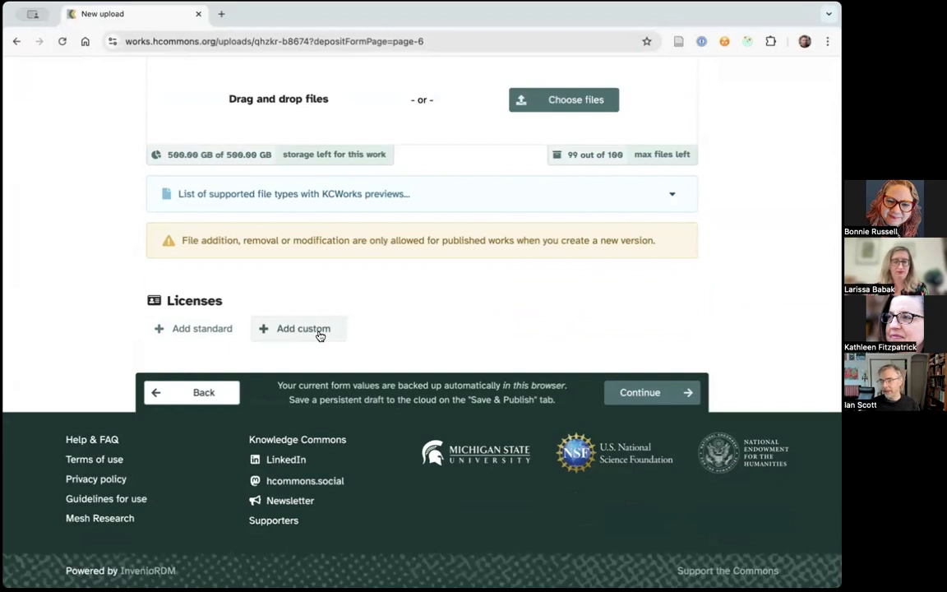
- Add the standard Creative Commons Attribution 4.0 International license to the work
left_click(203, 329)
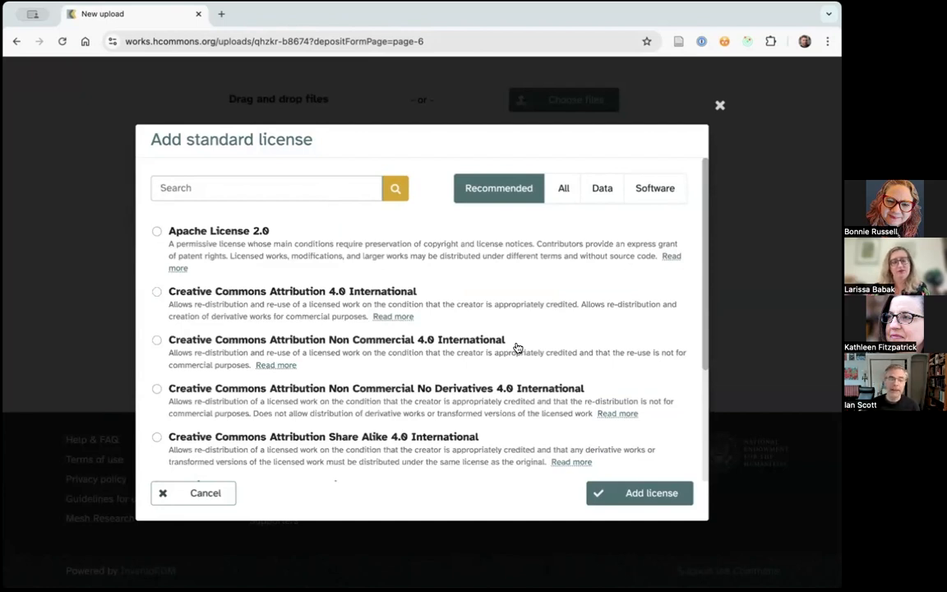
scroll(378, 308, "down", 1)
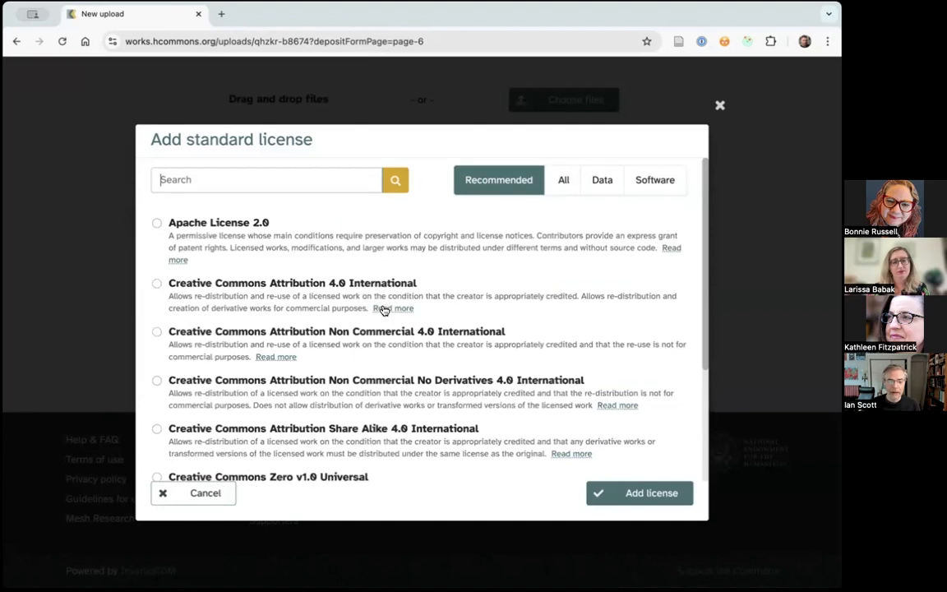
left_click(222, 260)
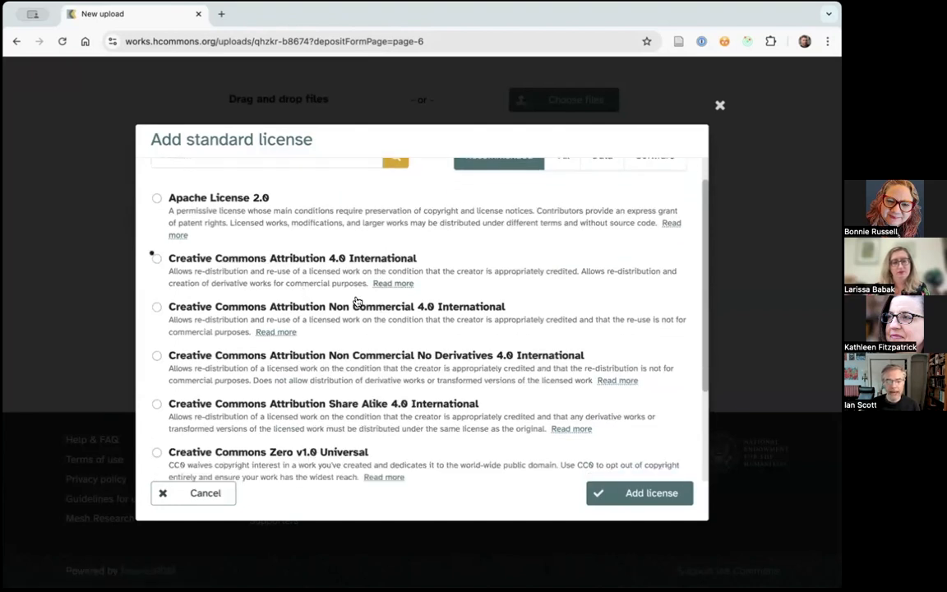
left_click(640, 494)
- Go to the Save & Publish page of the form and try to save the draft
scroll(747, 304, "up", 2)
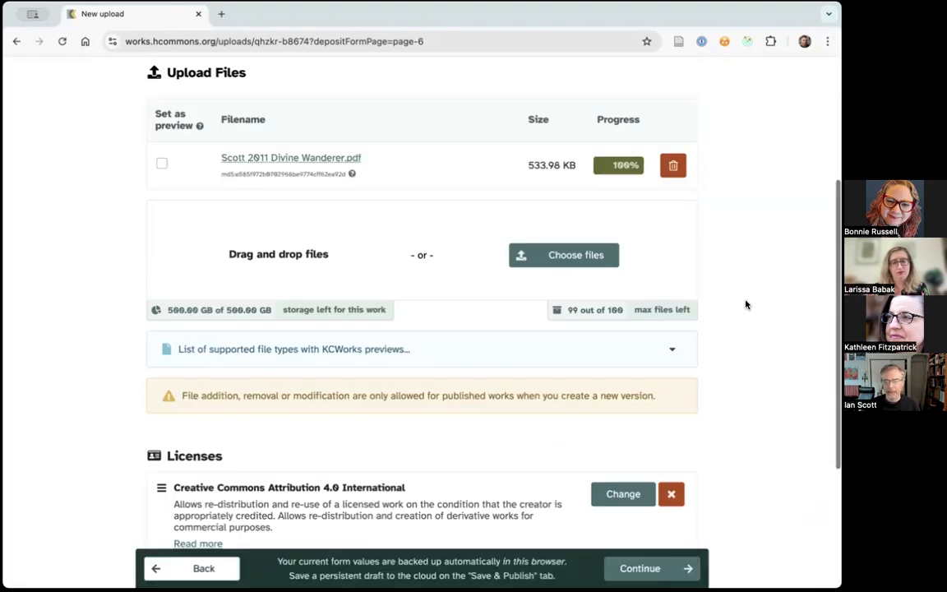
scroll(746, 304, "up", 3)
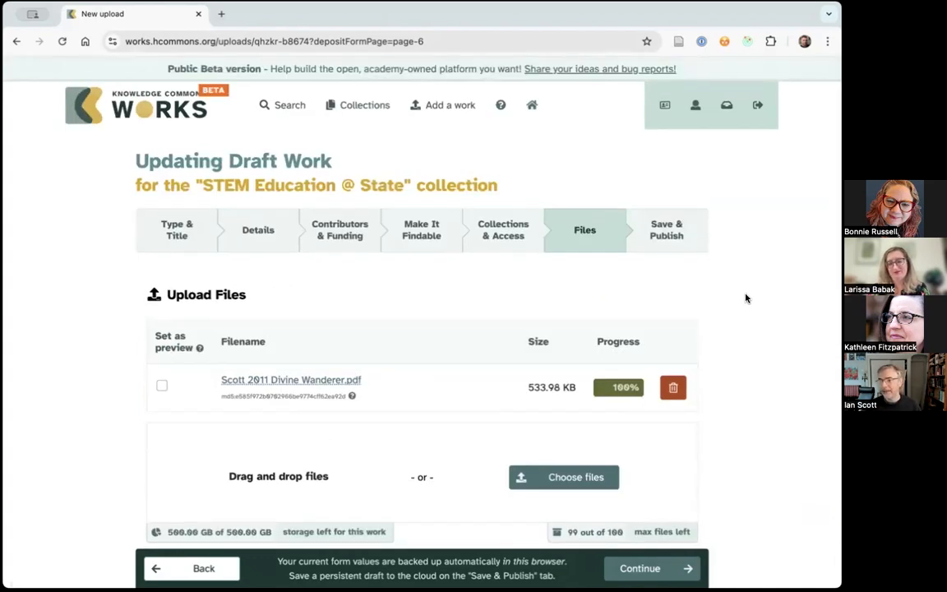
left_click(668, 237)
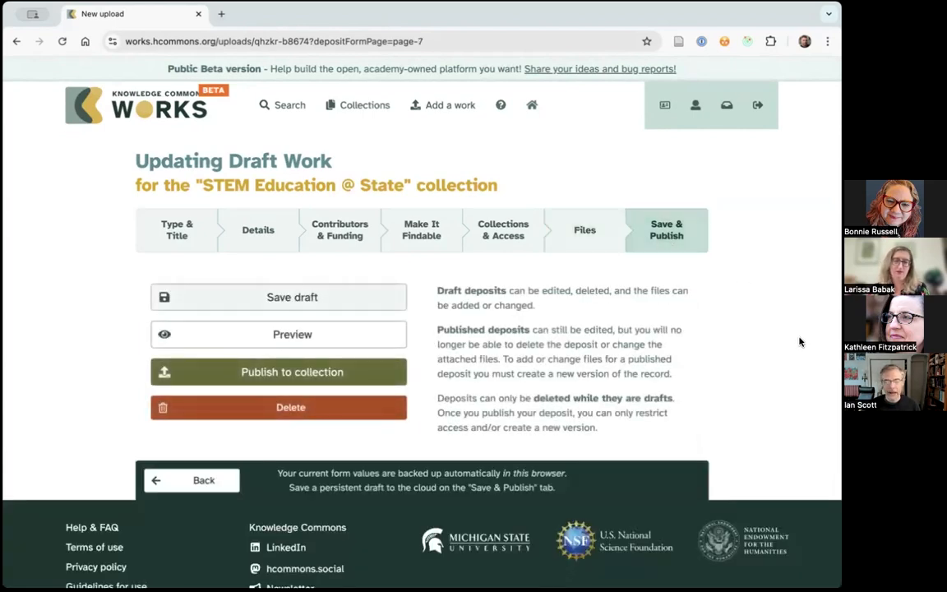
scroll(799, 341, "down", 1)
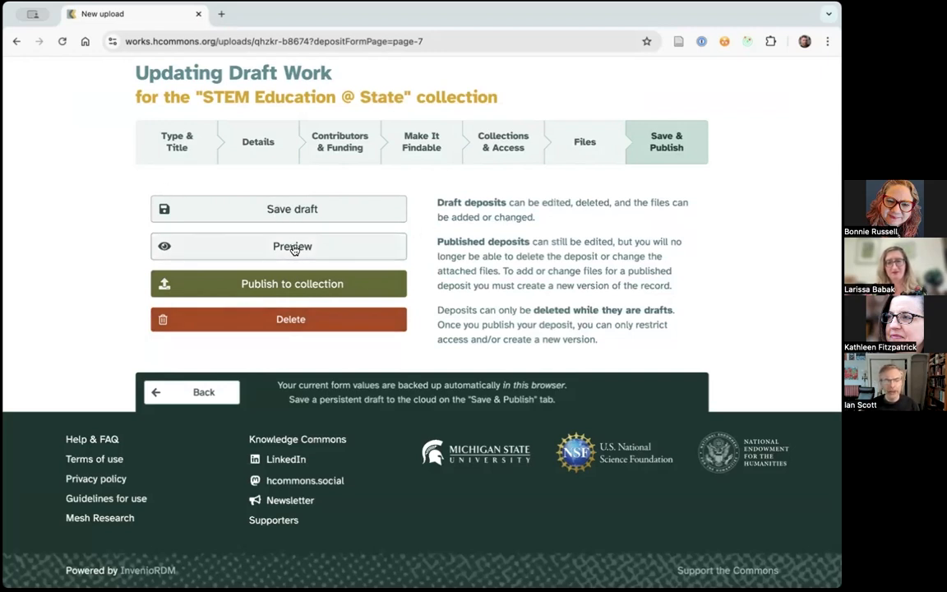
left_click(293, 209)
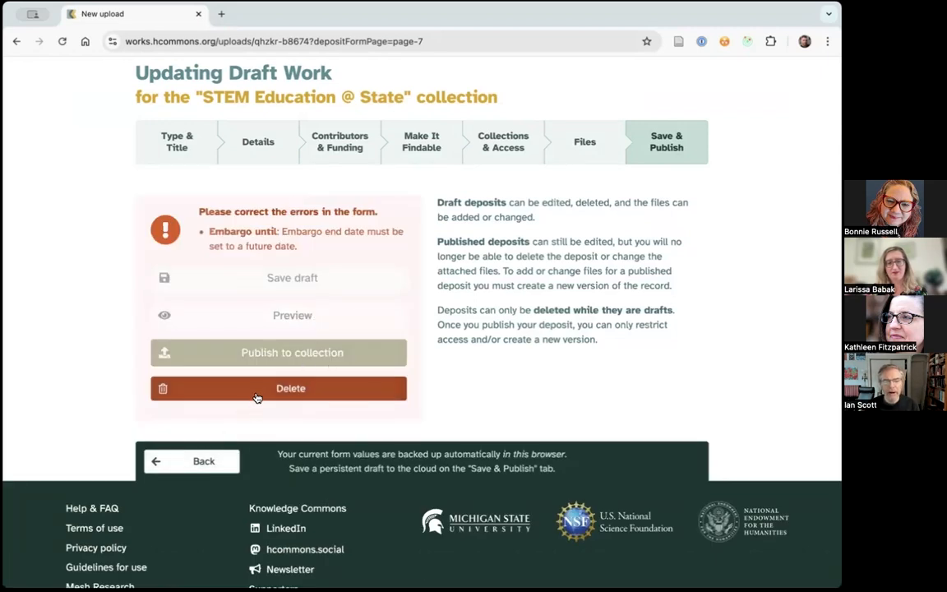
- Go to the dashboard's list of works and reopen the My Fantastic Chapter draft for editing
scroll(578, 266, "up", 2)
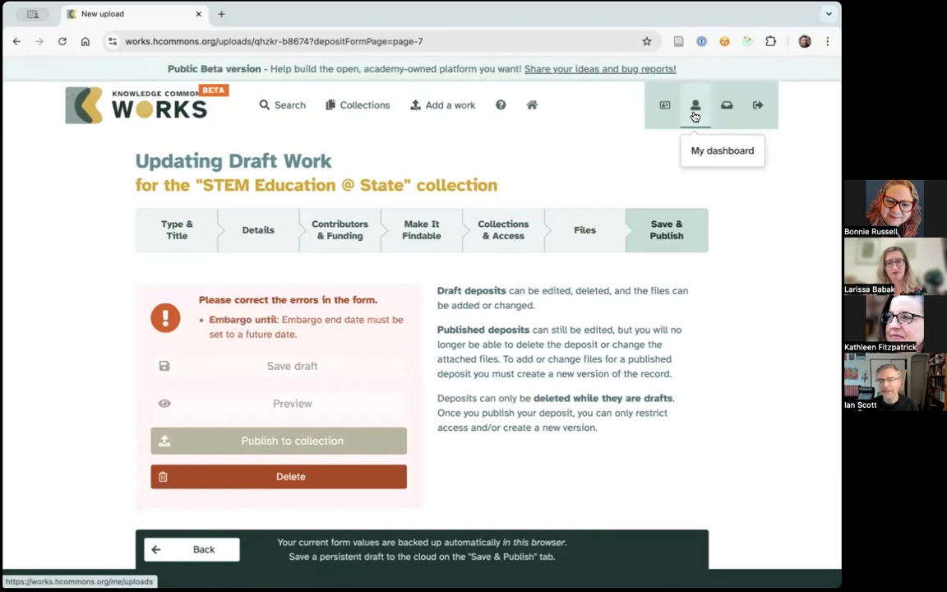
left_click(695, 112)
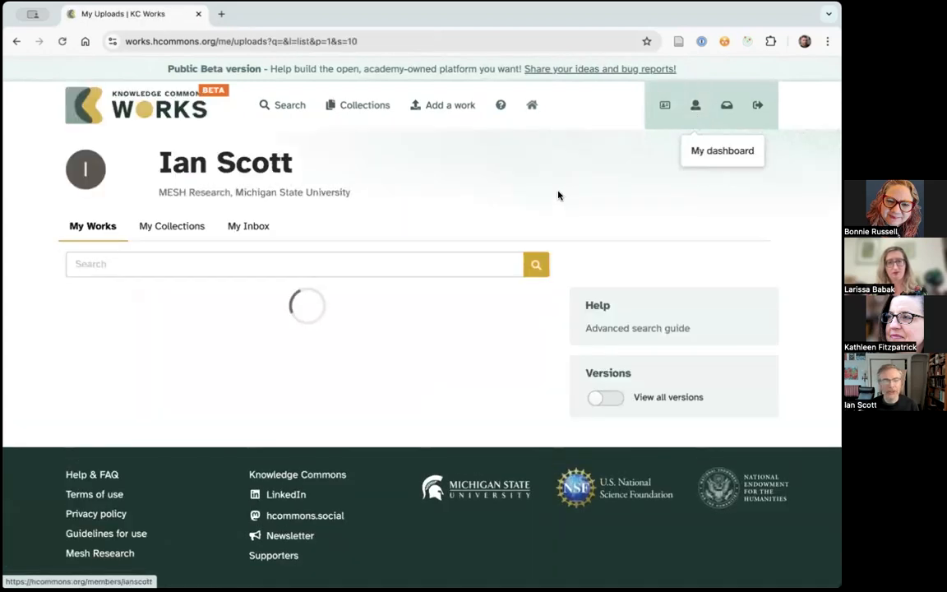
left_click(121, 399)
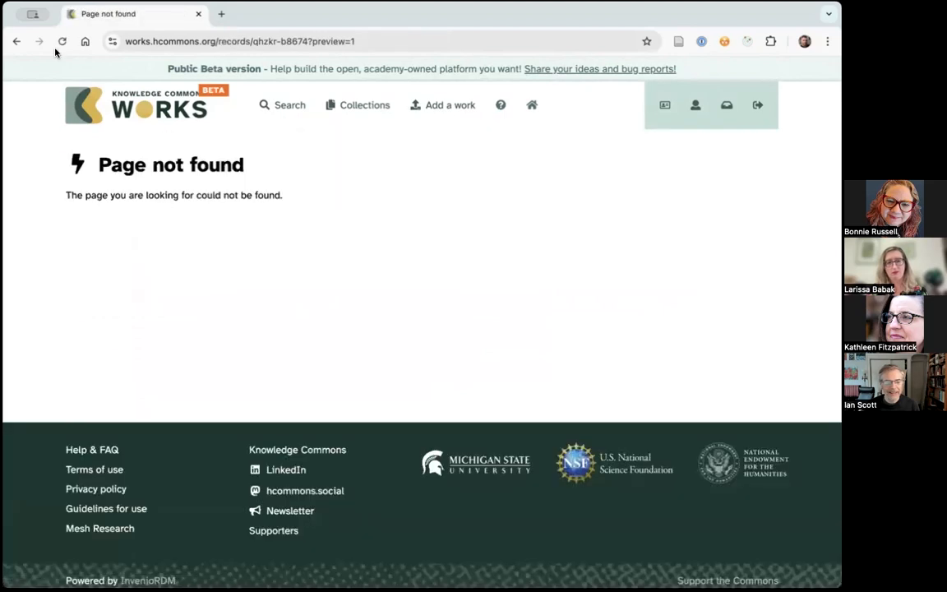
left_click(14, 42)
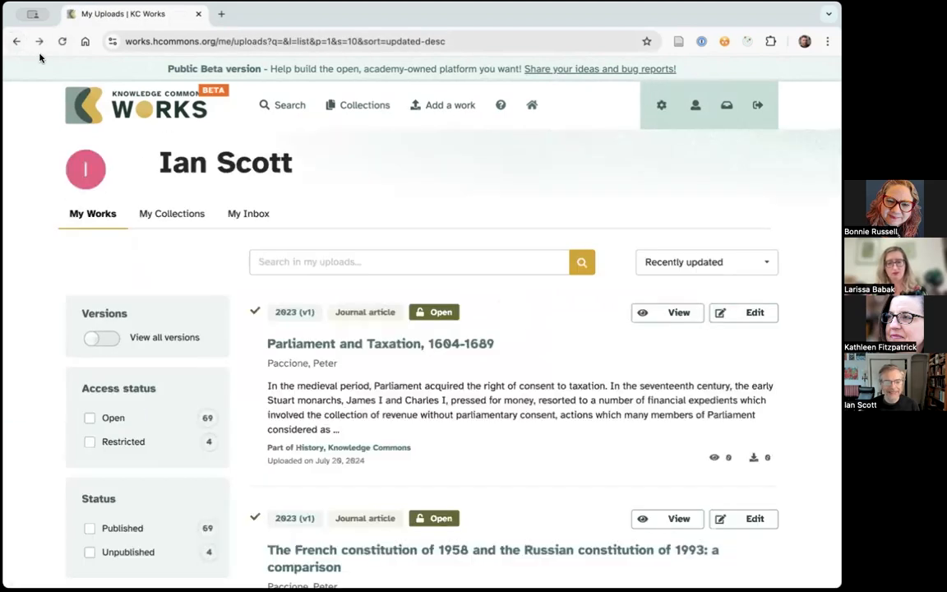
left_click(695, 106)
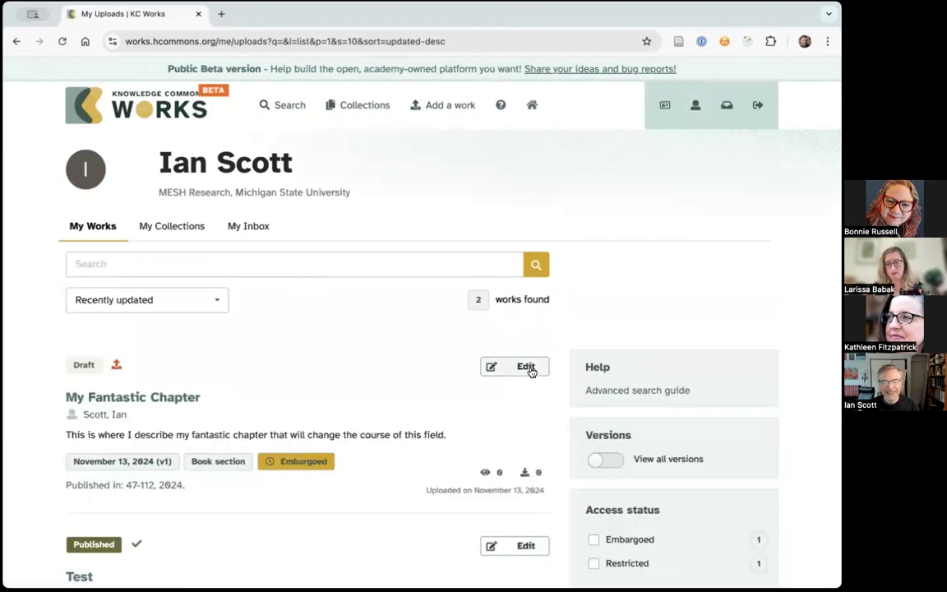
left_click(531, 371)
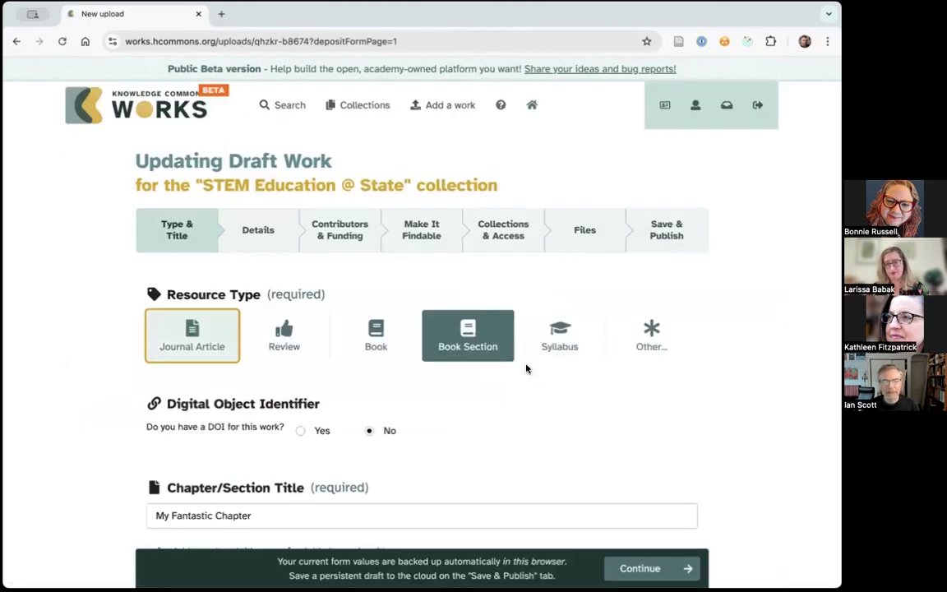
- Return to the Save & Publish page and try to preview the draft work
scroll(759, 304, "down", 1)
scroll(756, 301, "up", 1)
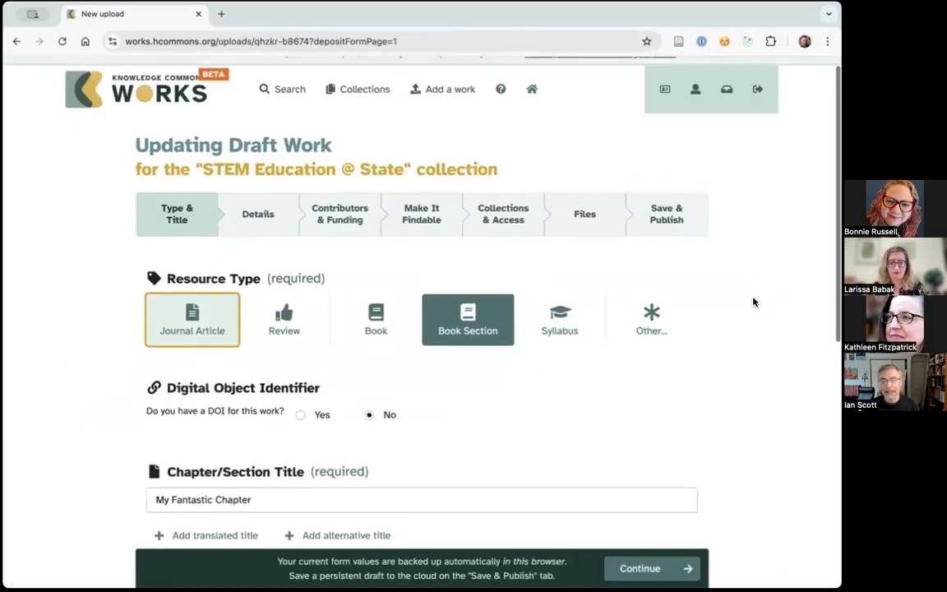
left_click(652, 239)
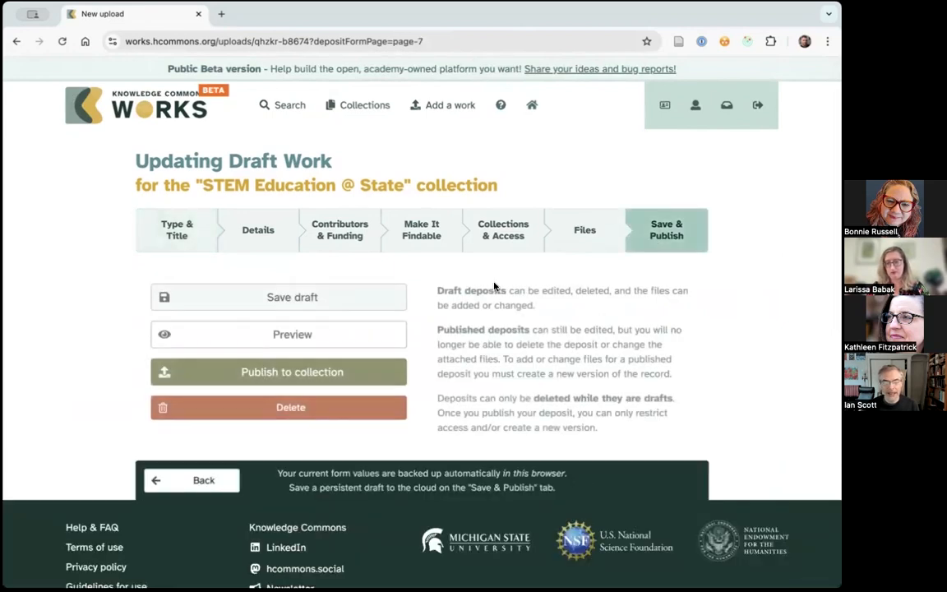
left_click(294, 342)
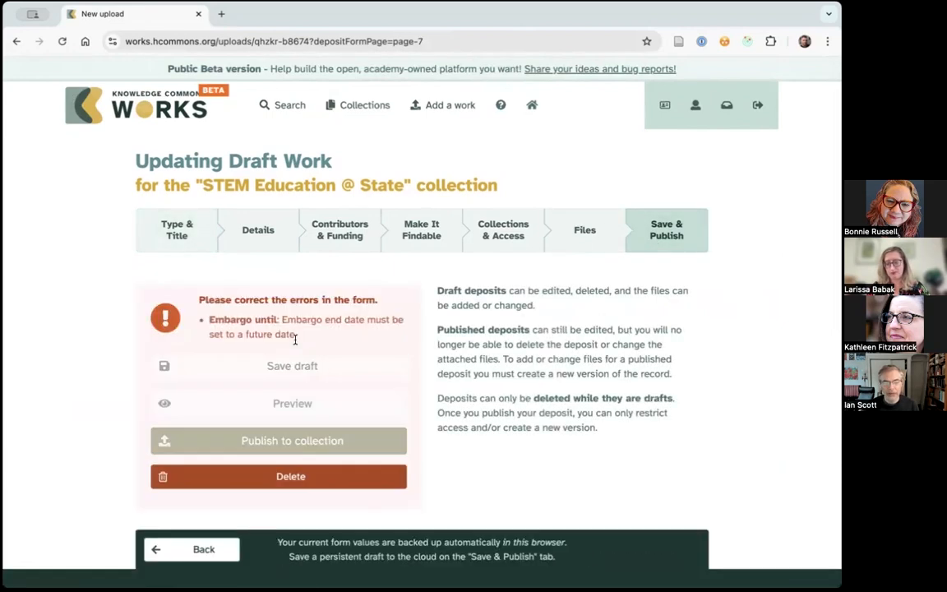
- Open the Collections & Access page and set the files access to Public, dropping the embargo
left_click(582, 229)
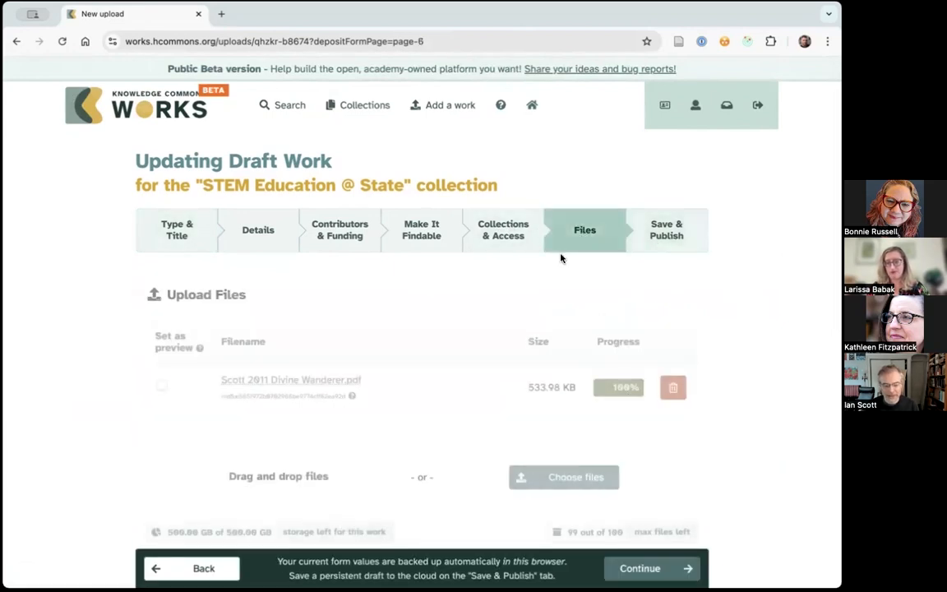
scroll(760, 354, "down", 3)
scroll(674, 304, "up", 3)
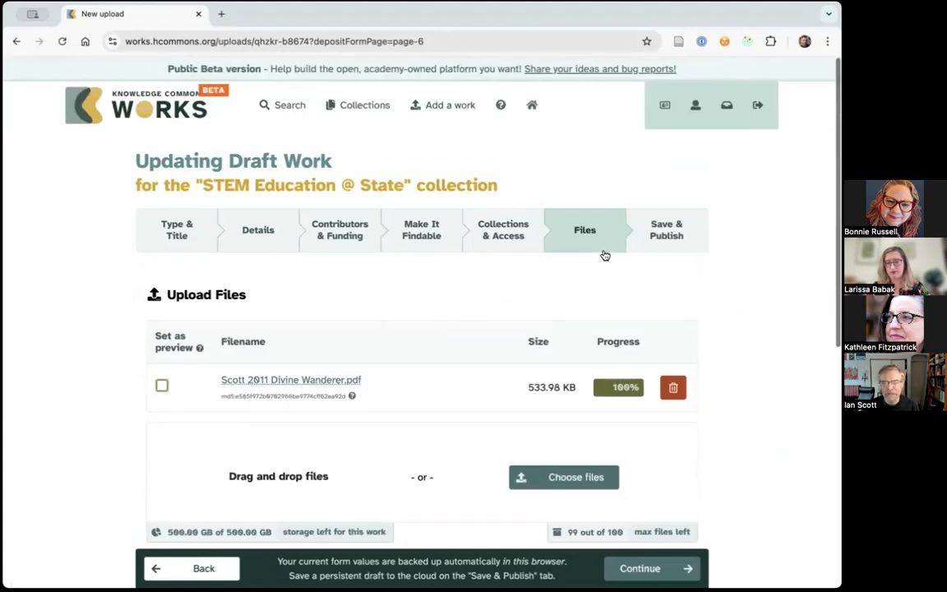
left_click(498, 227)
scroll(751, 344, "down", 3)
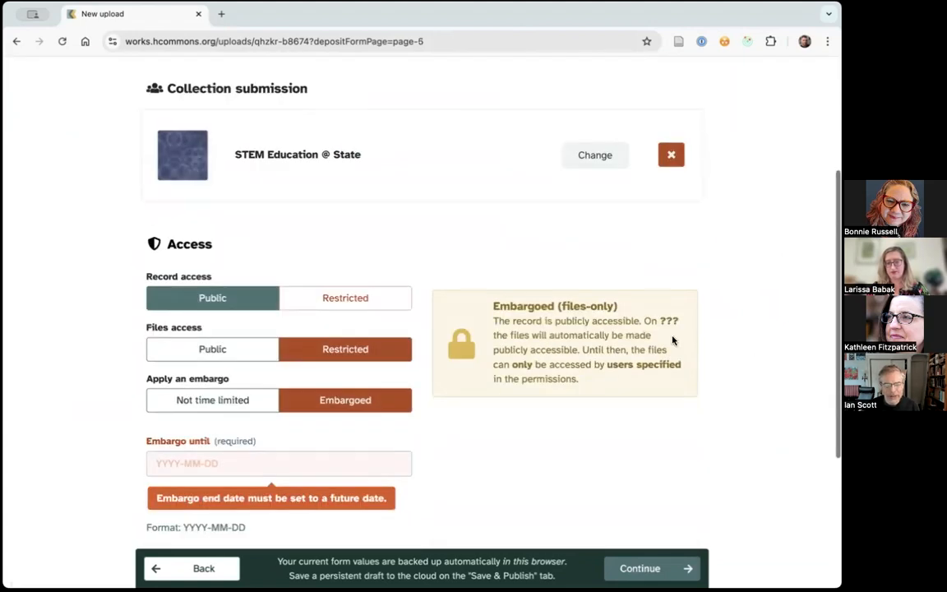
left_click(216, 352)
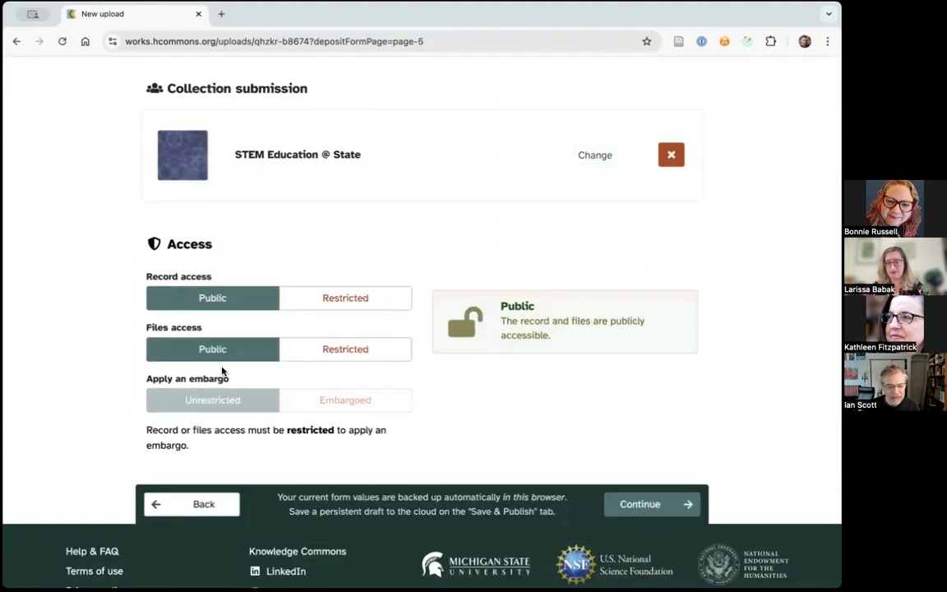
- Reload the draft form at its Save & Publish page and recover the unsaved changes
scroll(764, 296, "up", 4)
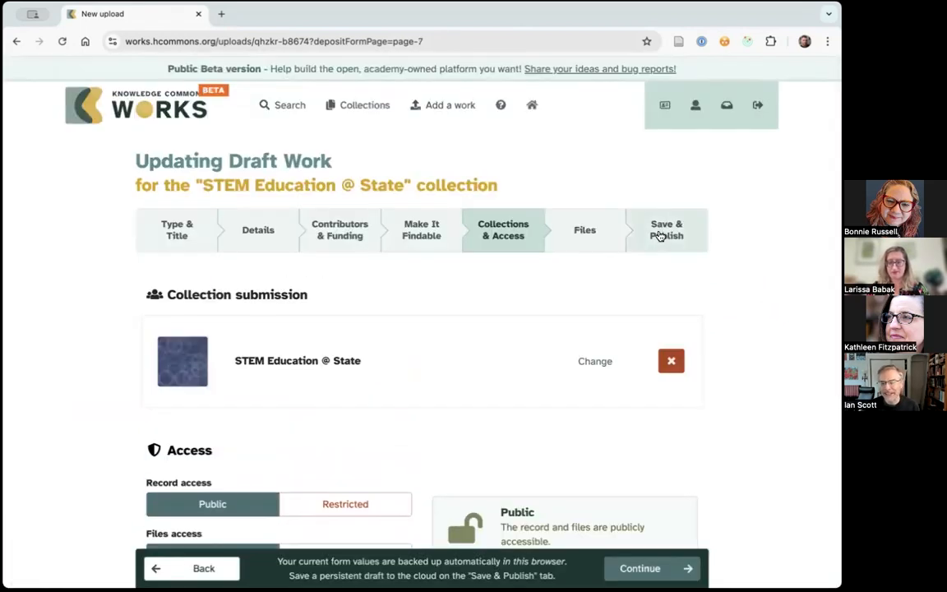
left_click(660, 236)
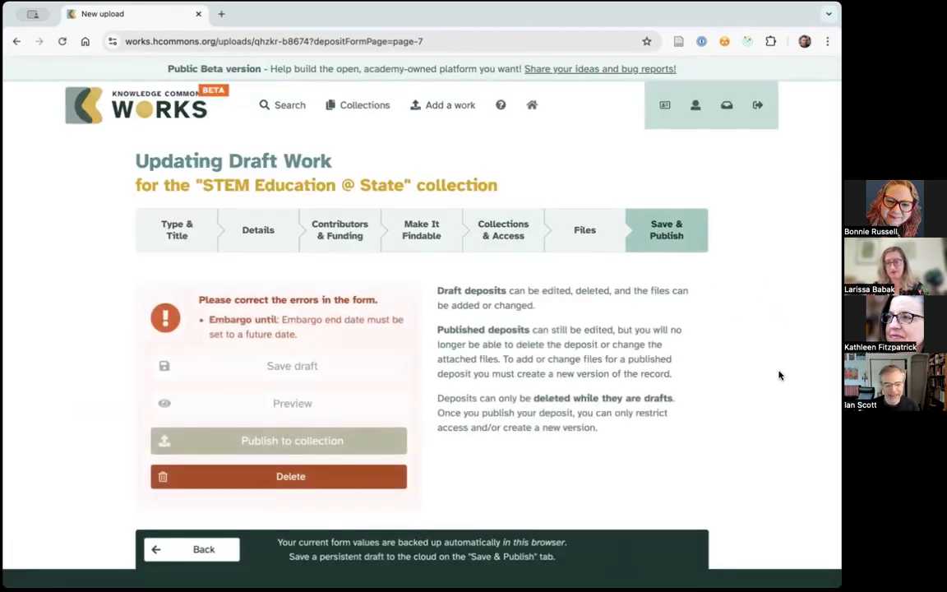
left_click(61, 42)
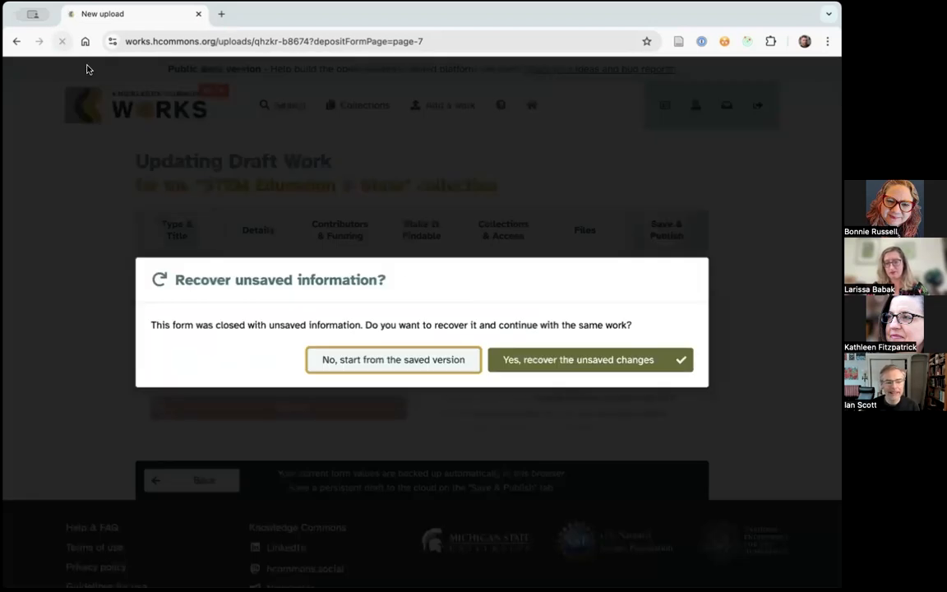
left_click(606, 360)
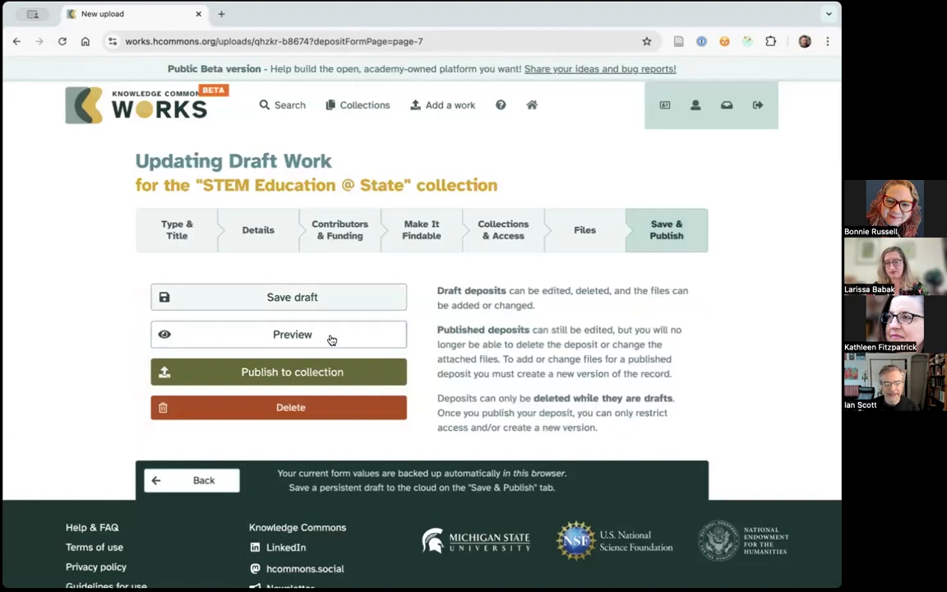
- Preview the draft work, examine its record page and dismiss the AI Use notice
left_click(294, 335)
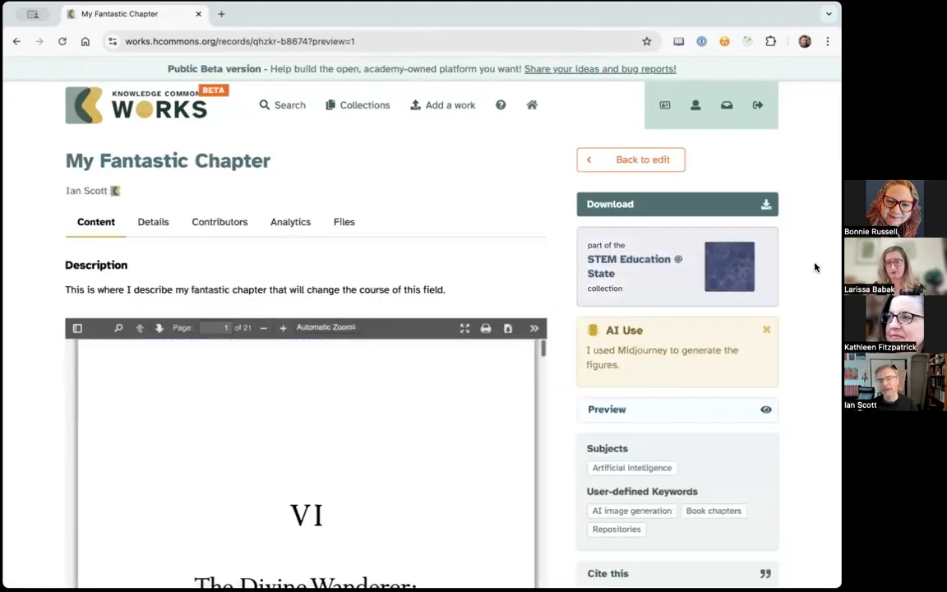
scroll(381, 329, "down", 2)
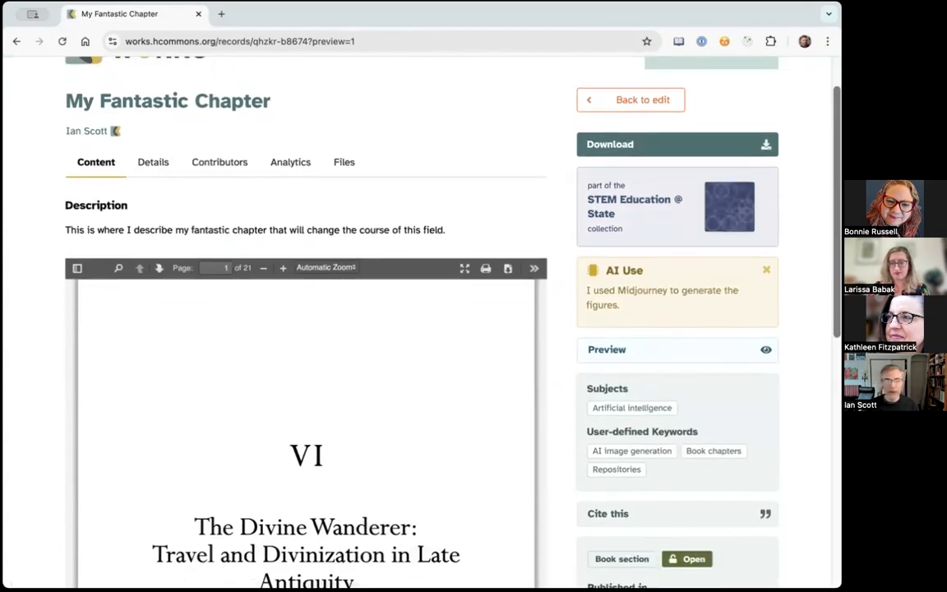
scroll(806, 333, "down", 2)
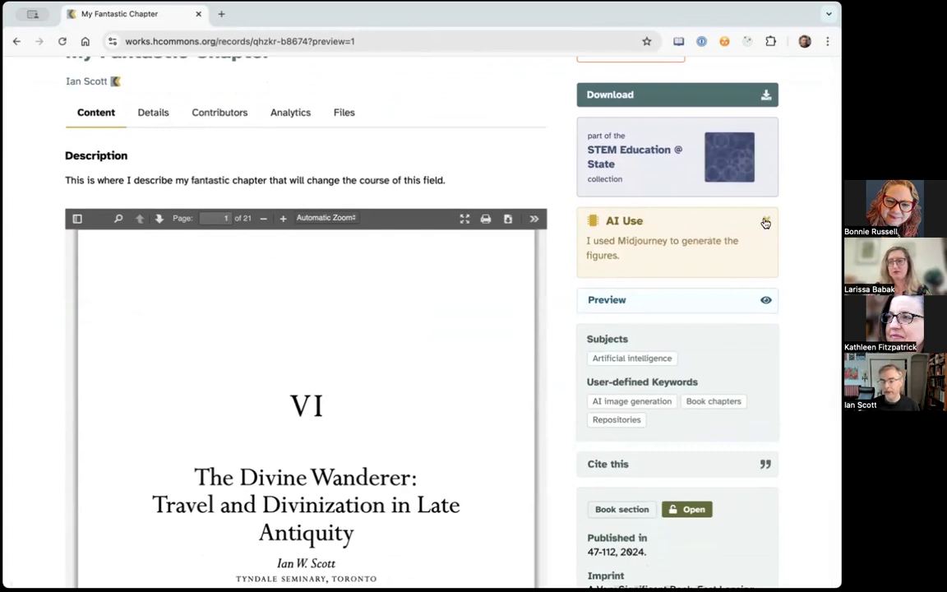
left_click(766, 223)
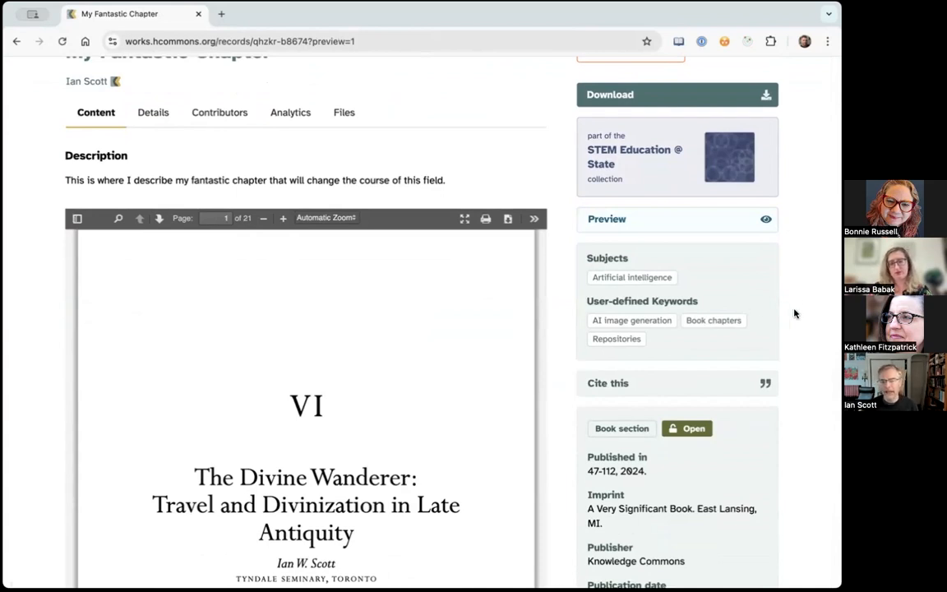
scroll(794, 278, "up", 3)
scroll(802, 263, "down", 2)
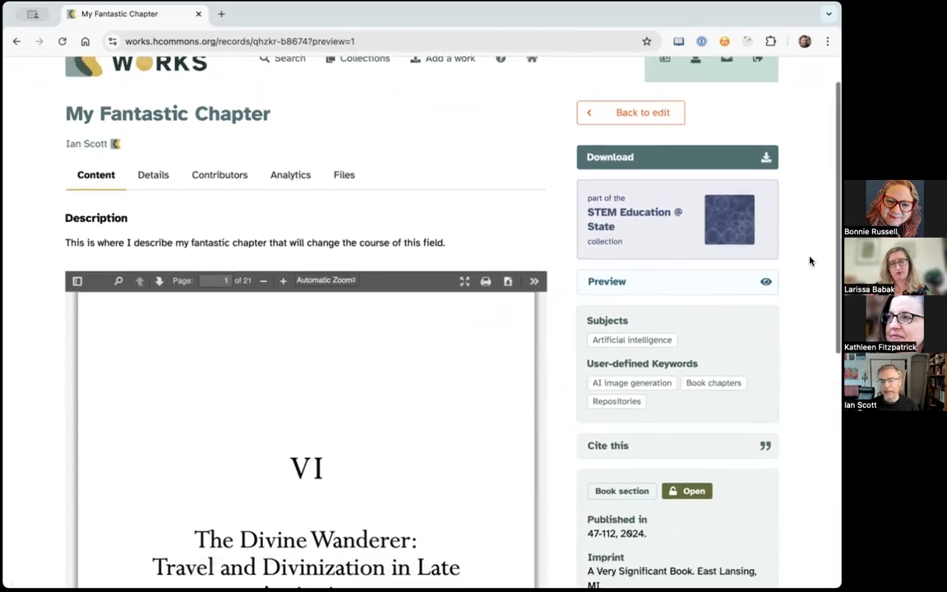
scroll(792, 213, "down", 1)
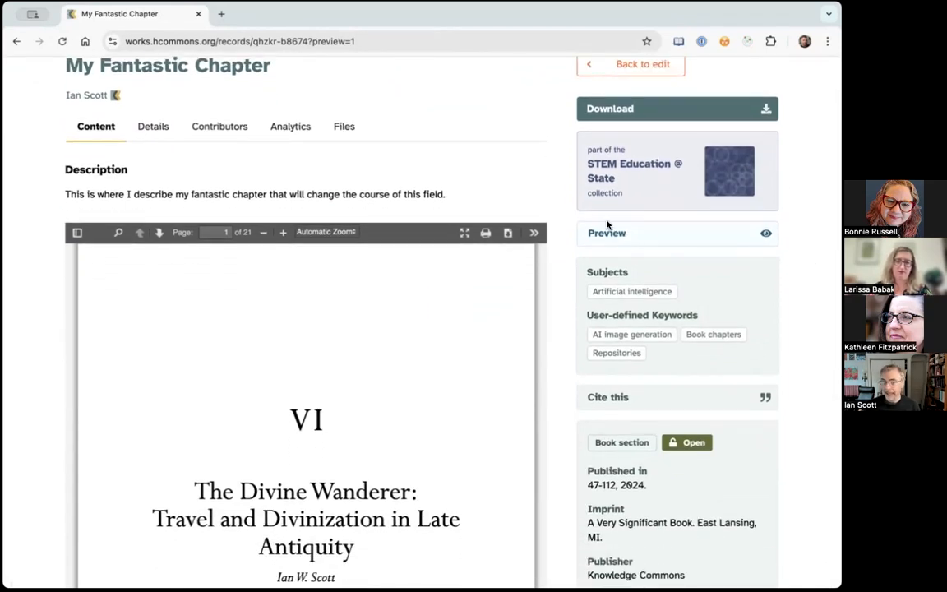
scroll(607, 227, "up", 3)
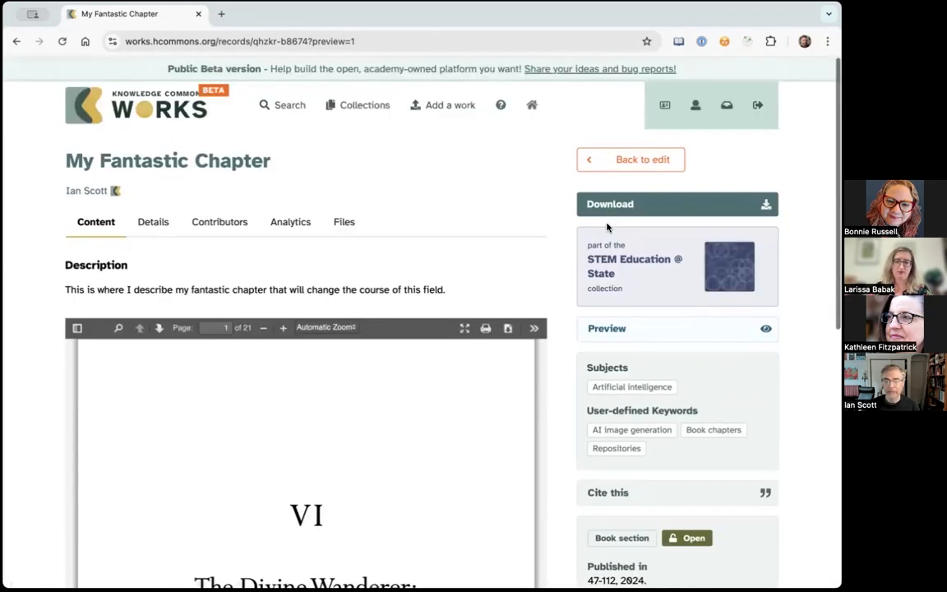
- Go back to editing the draft, remove the STEM Education @ State collection submission and return to the Save & Publish page
left_click(634, 161)
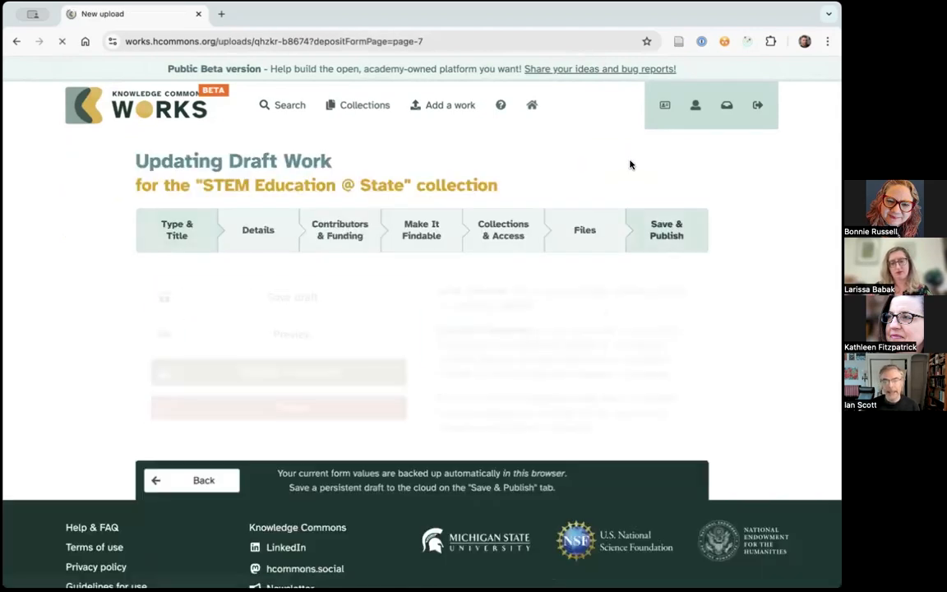
left_click(511, 237)
left_click(667, 361)
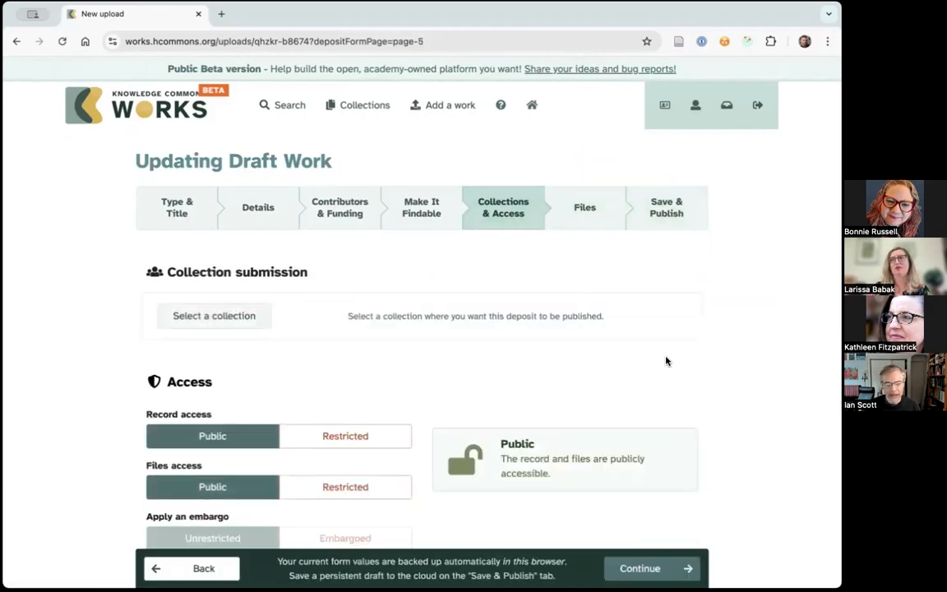
left_click(670, 212)
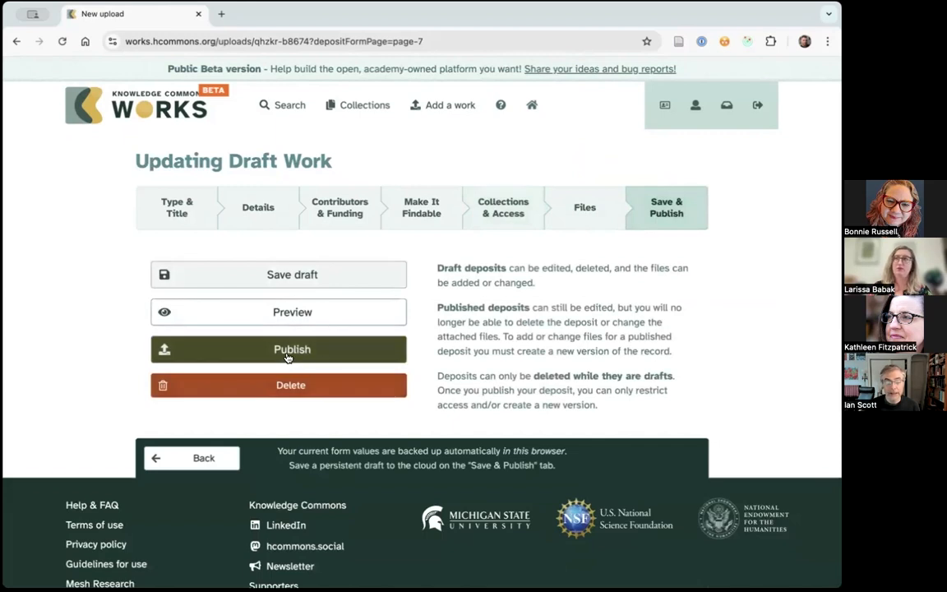
- Publish the draft work, confirm the publication and look over its published record page
left_click(288, 356)
left_click(605, 378)
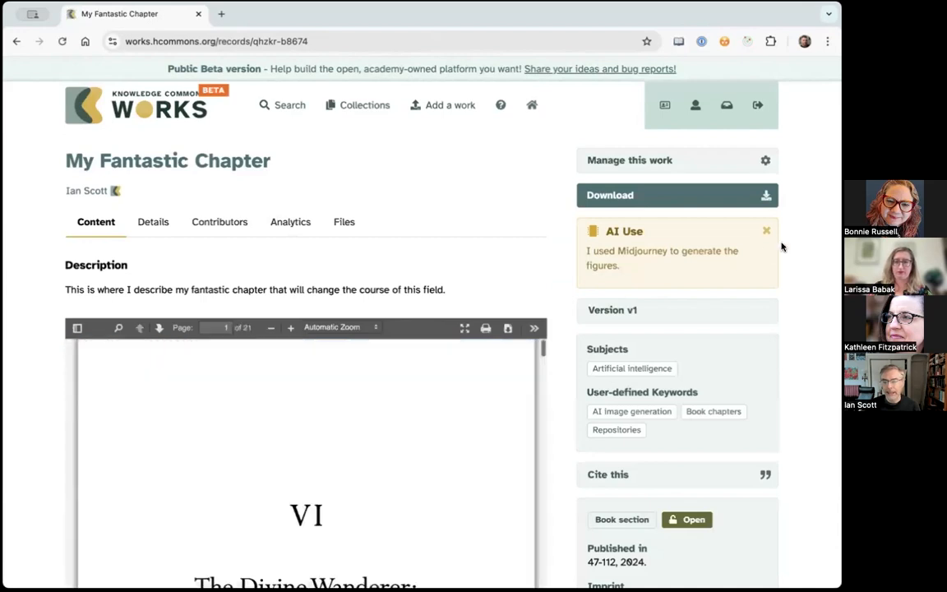
scroll(795, 272, "down", 1)
scroll(795, 277, "up", 1)
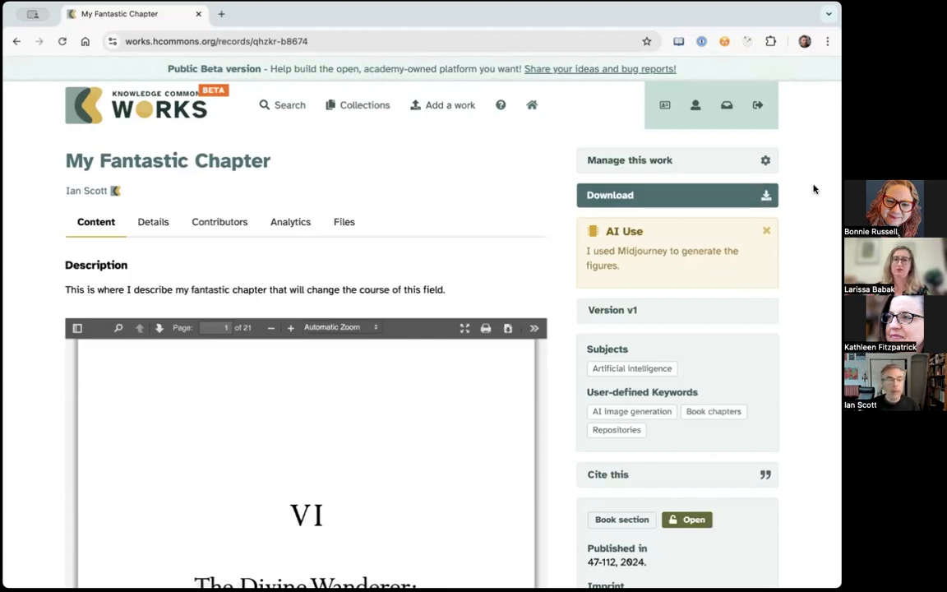
- Examine the management options for the published work, close them and highlight the record's version label
scroll(815, 188, "down", 1)
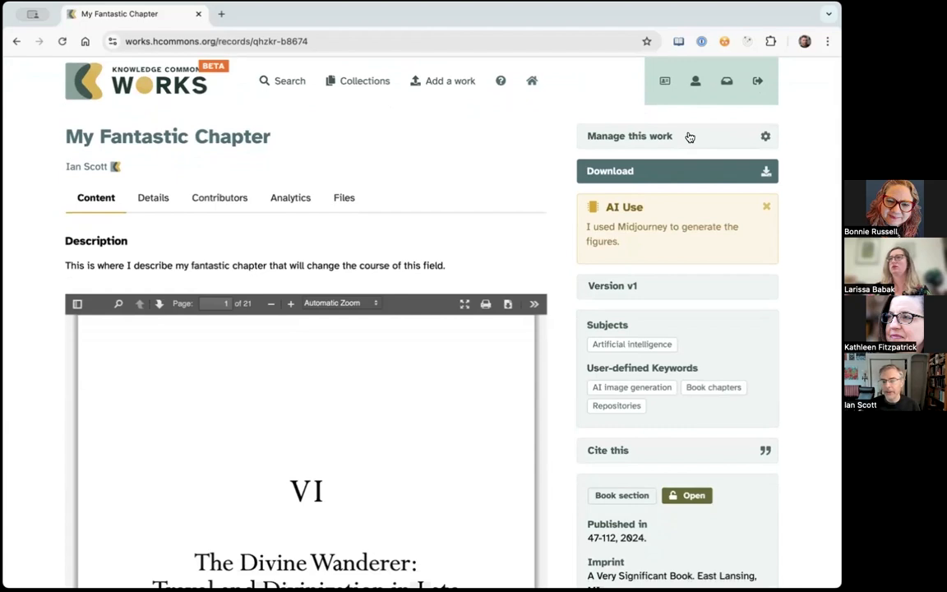
left_click(690, 137)
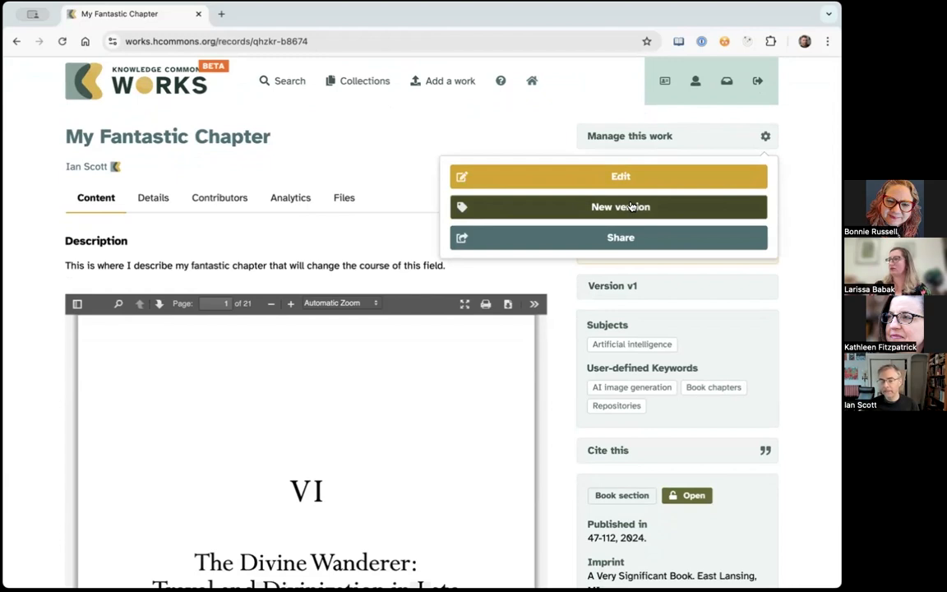
left_click(812, 287)
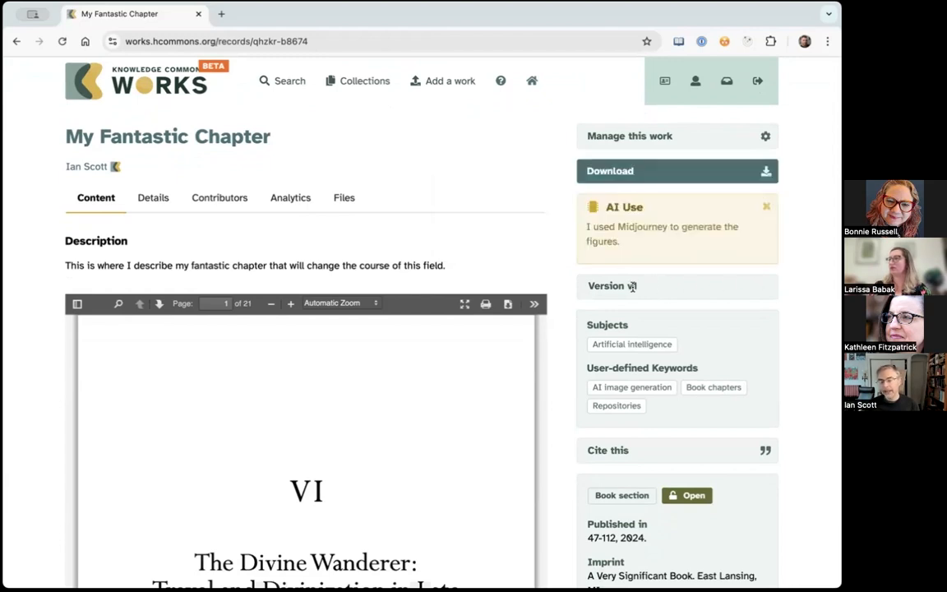
left_click_drag(588, 285, 667, 292)
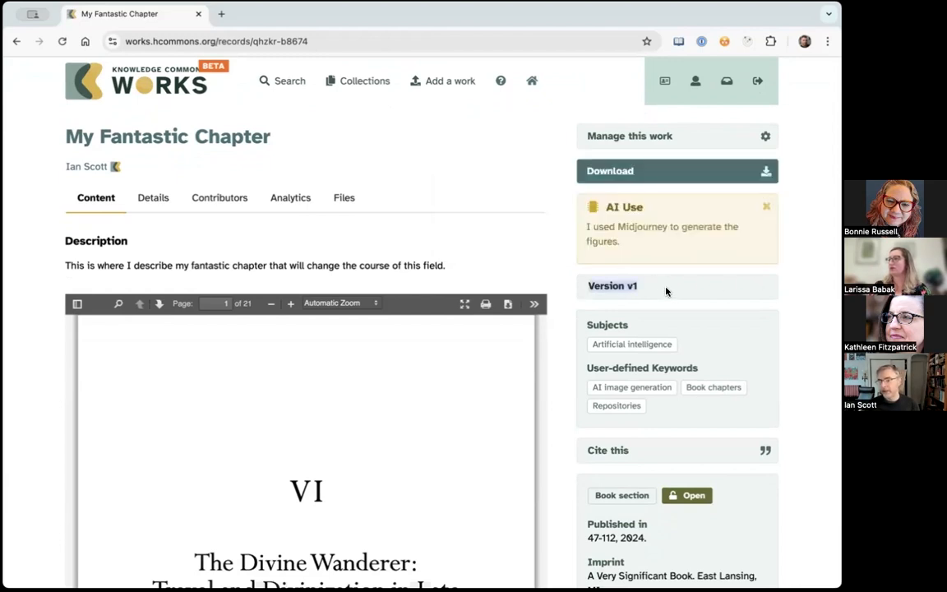